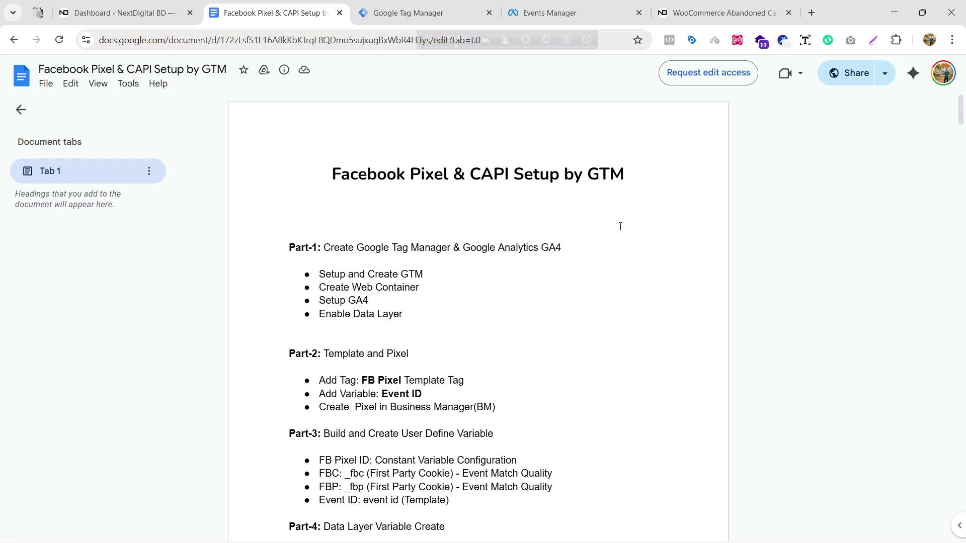
Review the Part-6 ViewContent instructions in the Facebook Pixel & CAPI setup document, including the items data layer and object properties
scroll(563, 302, down, 20)
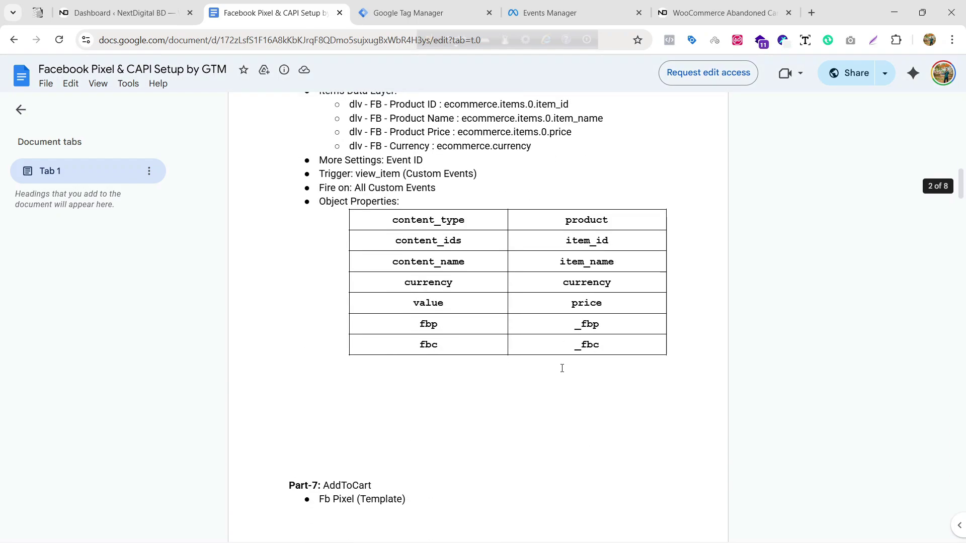
scroll(562, 368, up, 3)
drag(323, 160, 398, 161)
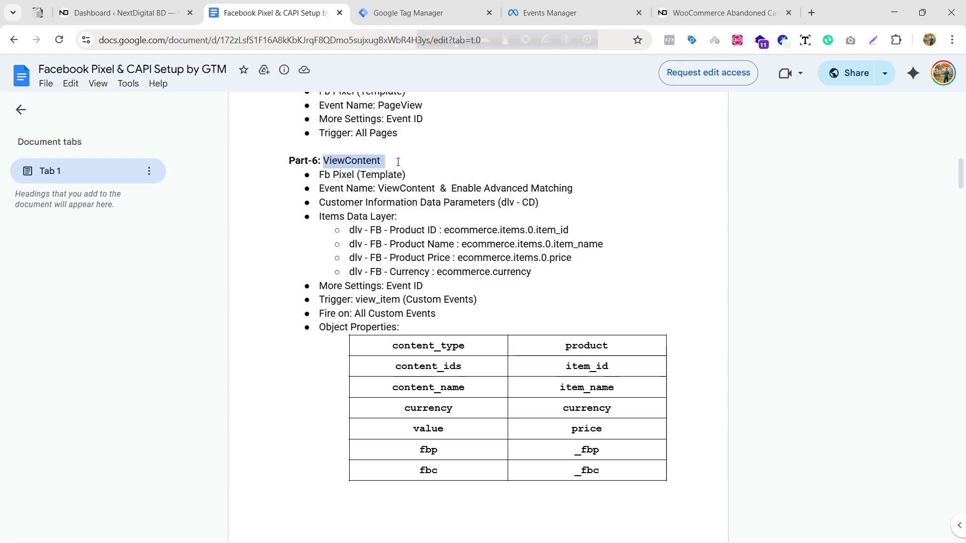
click(489, 176)
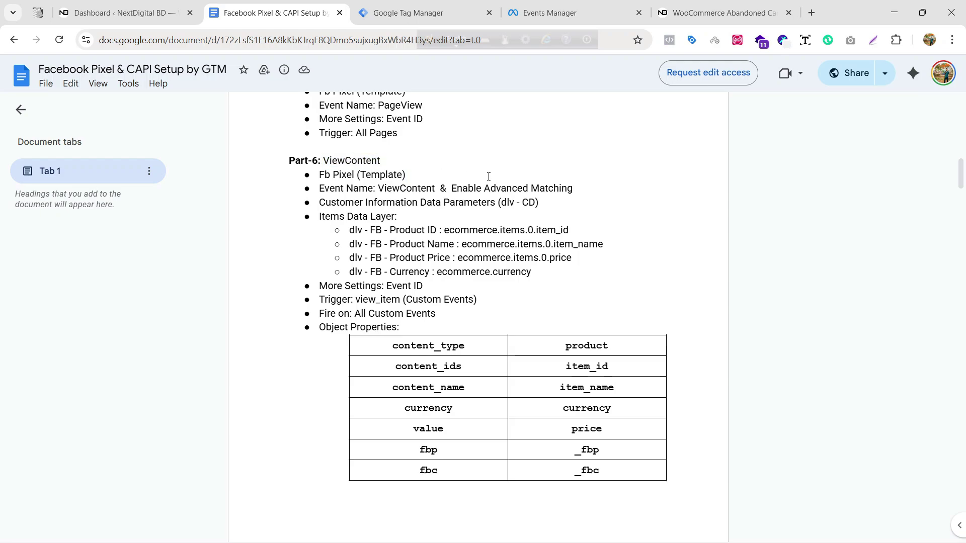
drag(320, 175, 699, 414)
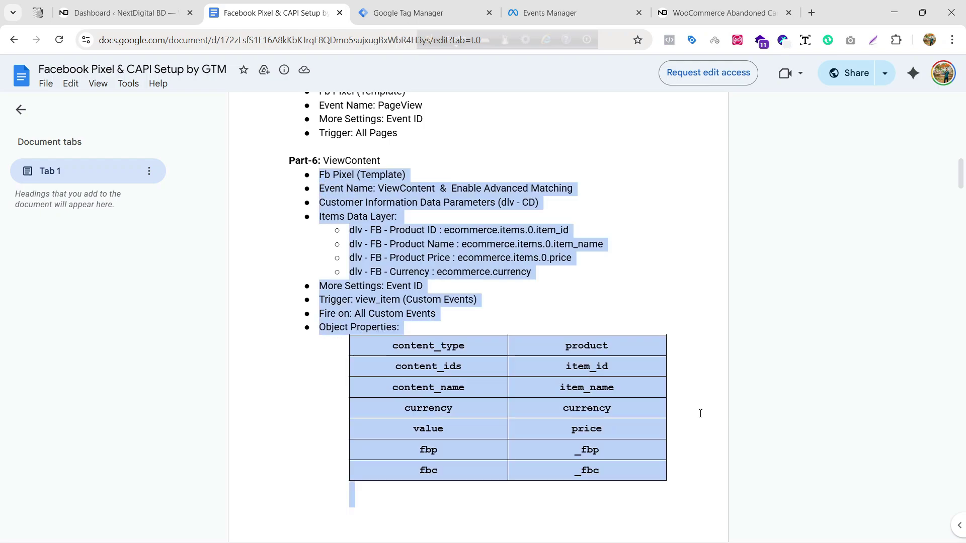
click(596, 327)
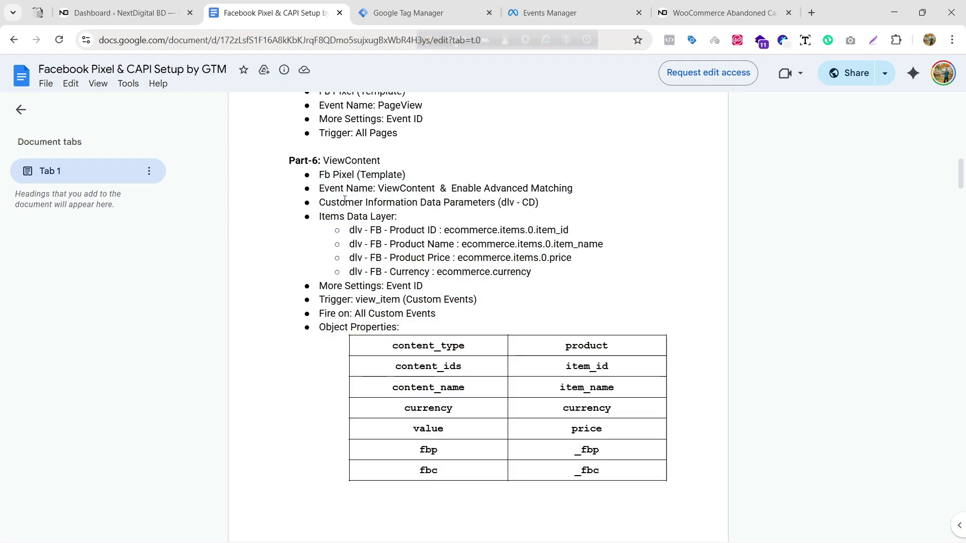
drag(319, 175, 417, 245)
click(536, 275)
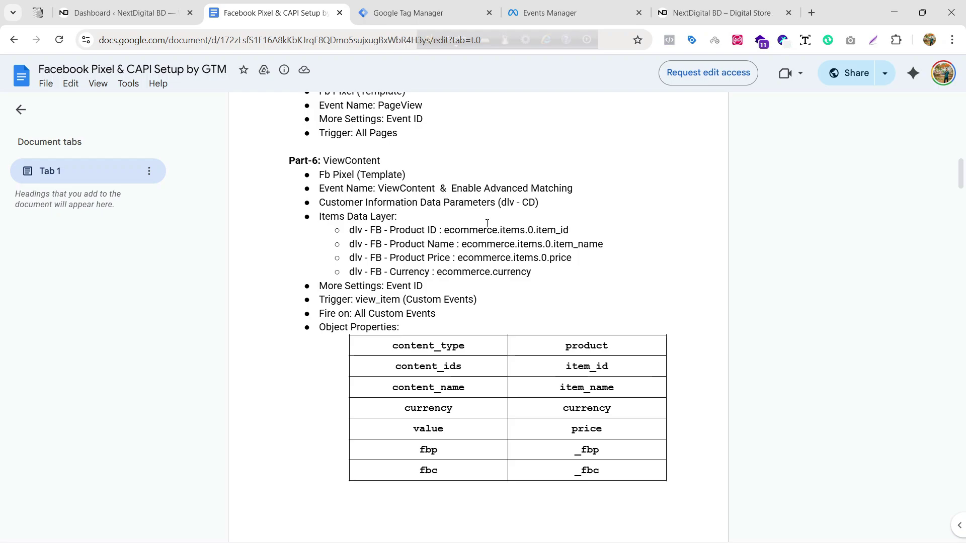
Switch to the NextDigital BD store's home page and inspect its PageView event details with Meta Pixel Helper
click(719, 12)
scroll(517, 248, down, 10)
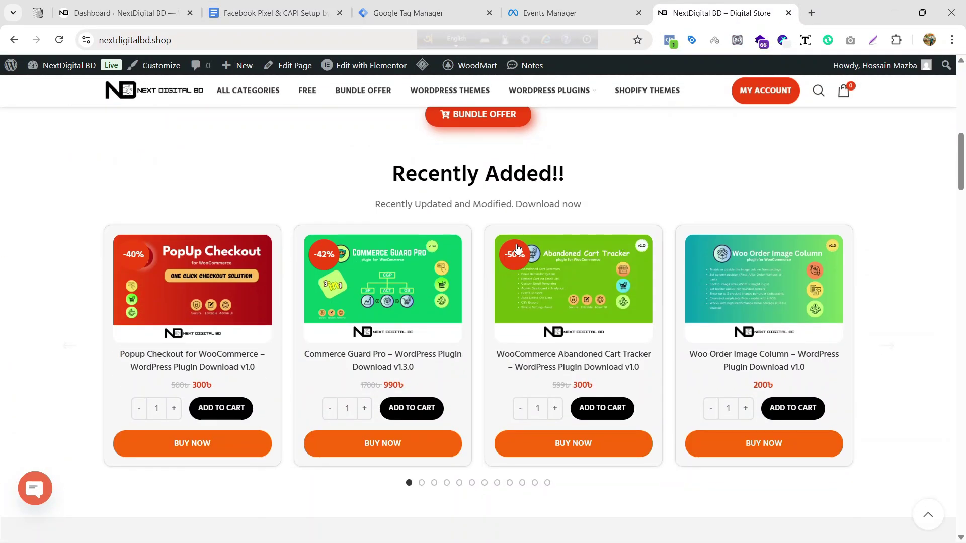
scroll(517, 248, up, 3)
click(669, 40)
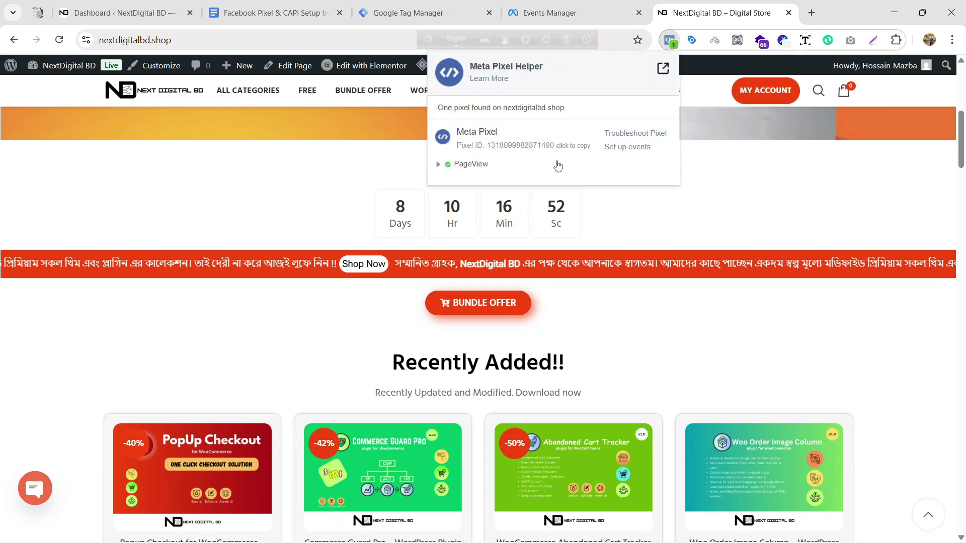
click(470, 165)
click(470, 165)
click(470, 165)
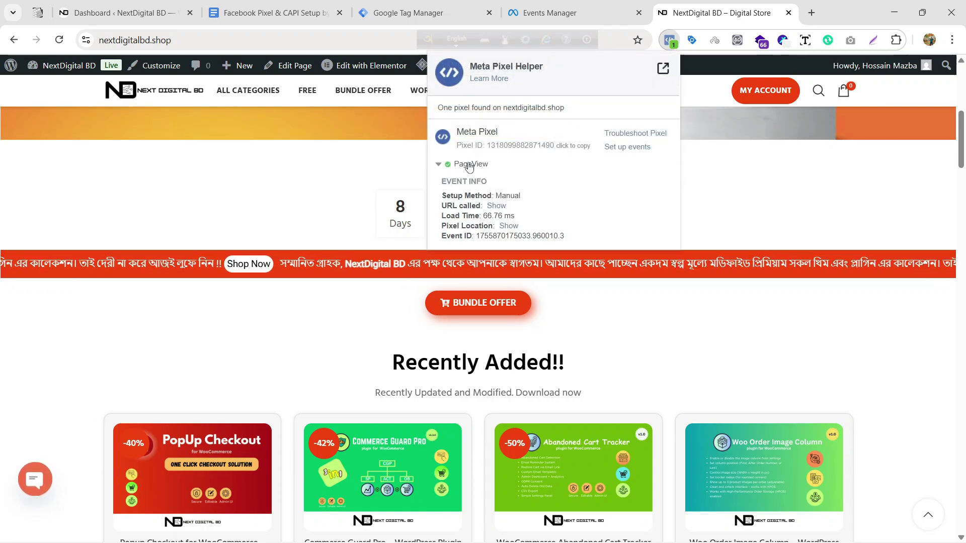
click(469, 165)
click(626, 256)
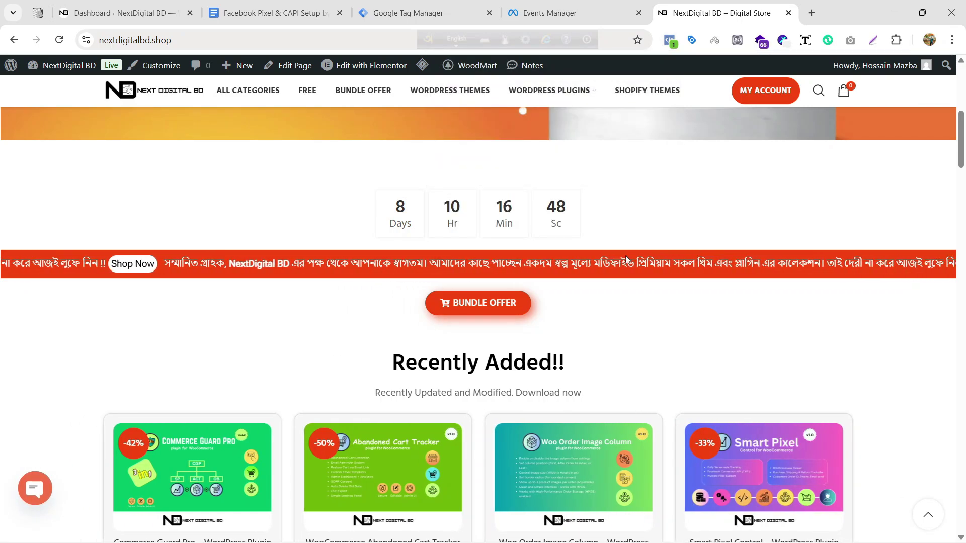
Open the WooCommerce Abandoned Cart Tracker product page and check which pixel events fire there with Meta Pixel Helper
scroll(626, 256, down, 5)
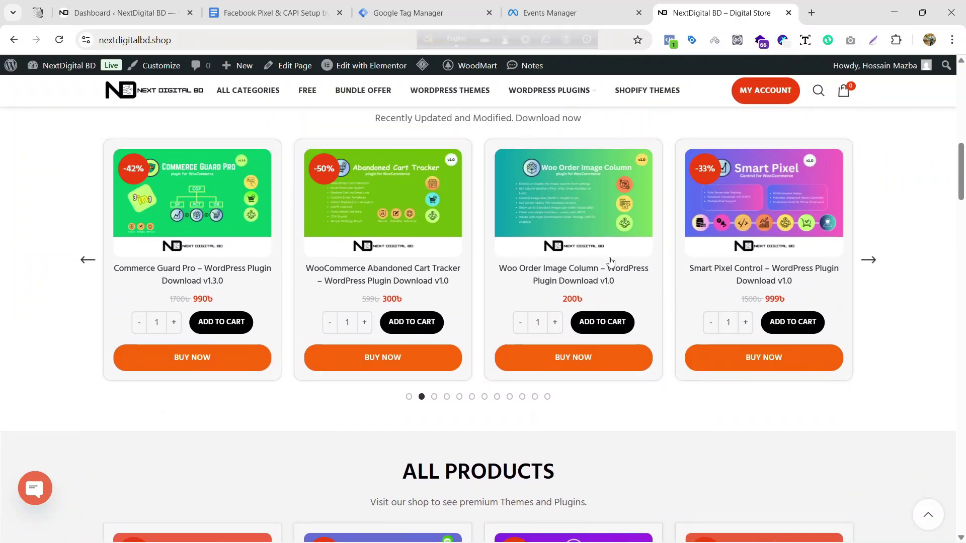
scroll(611, 263, up, 1)
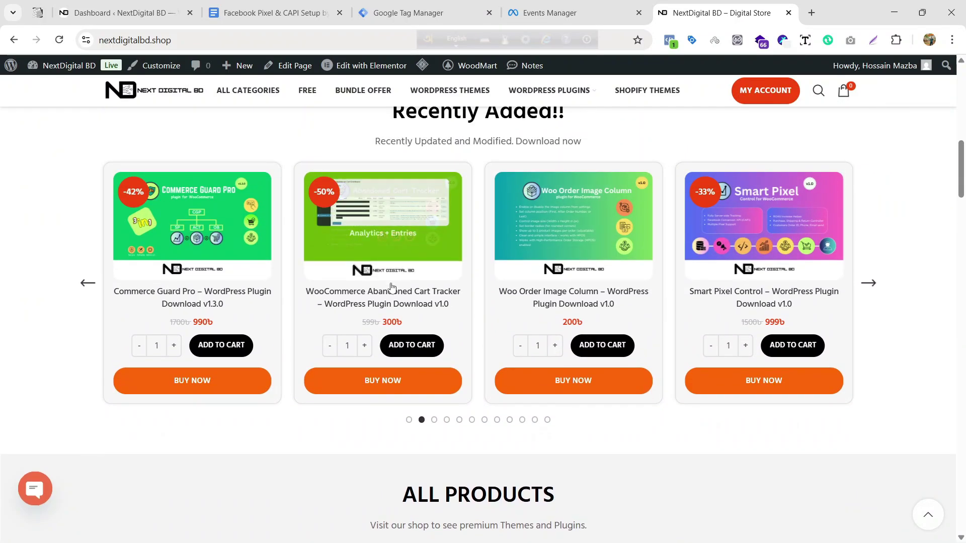
click(381, 257)
scroll(695, 246, down, 2)
scroll(695, 242, up, 2)
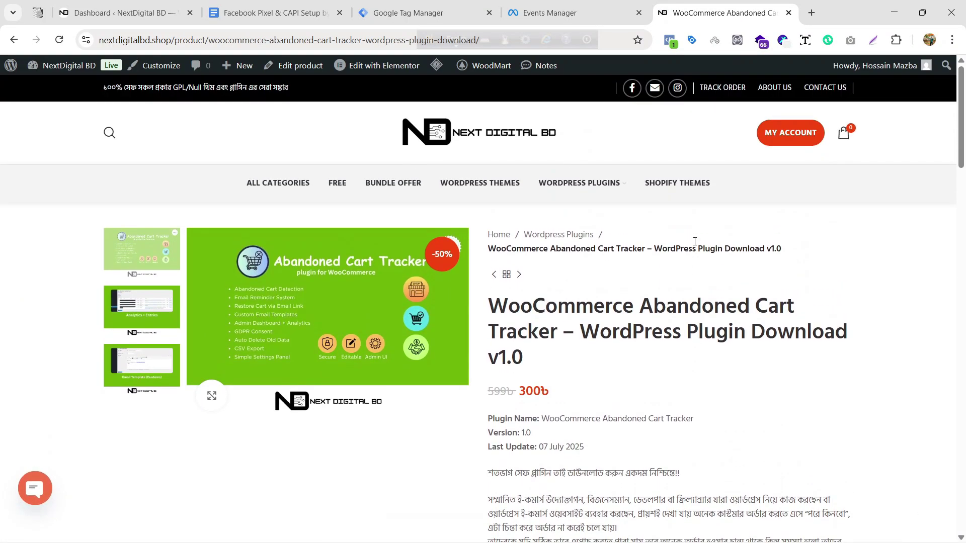
click(669, 40)
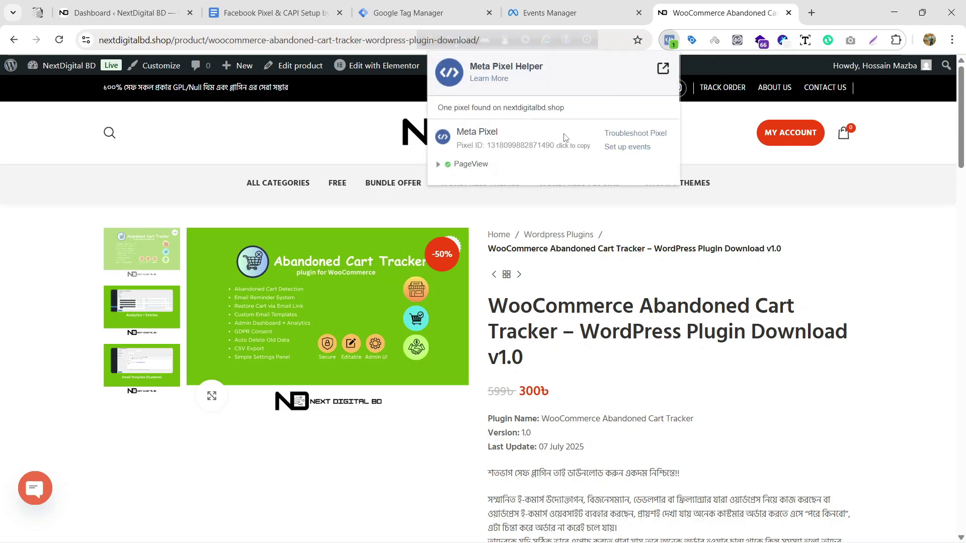
click(471, 166)
click(471, 165)
click(628, 278)
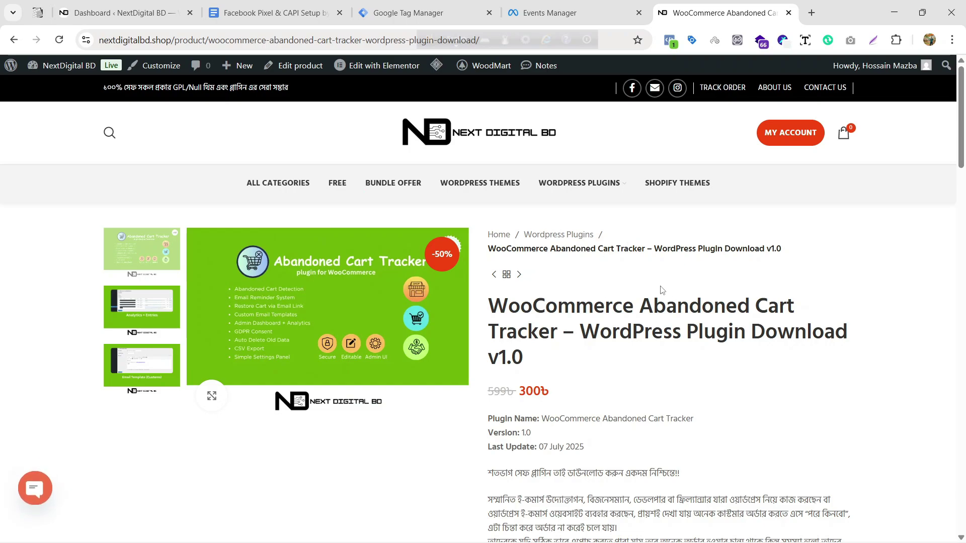
scroll(661, 291, down, 1)
scroll(660, 294, up, 1)
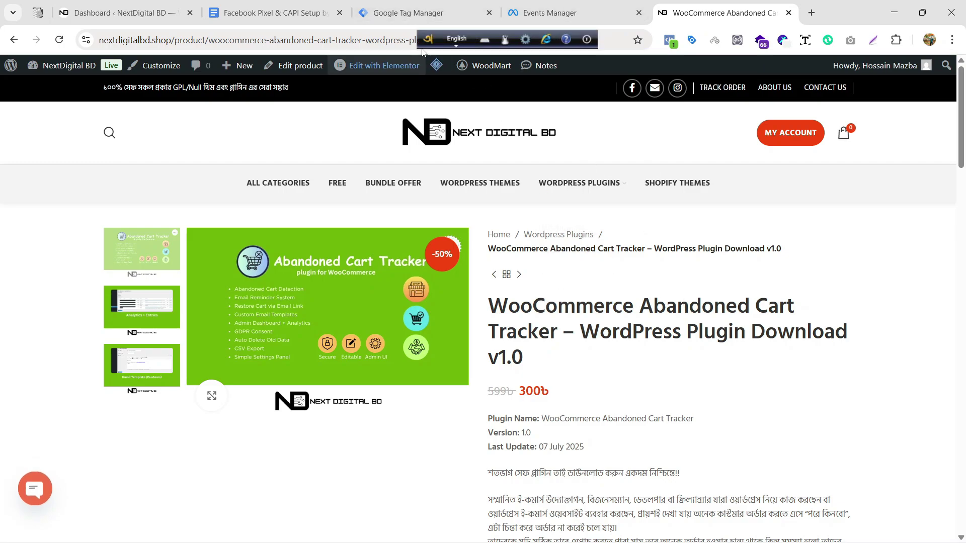
Switch to Google Tag Manager and start a new tag named ViewContent in the nextdigitalbd.shop web container
key(ctrl+3)
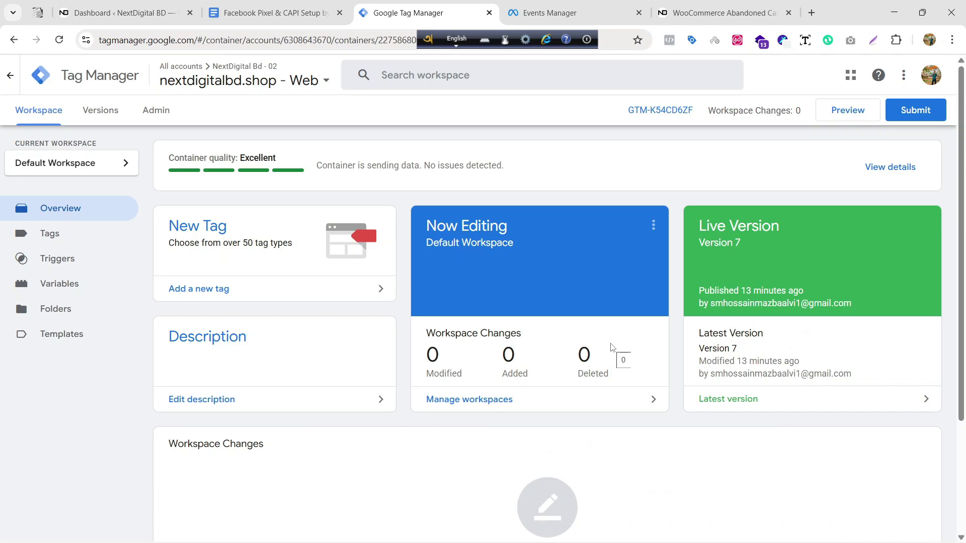
click(99, 244)
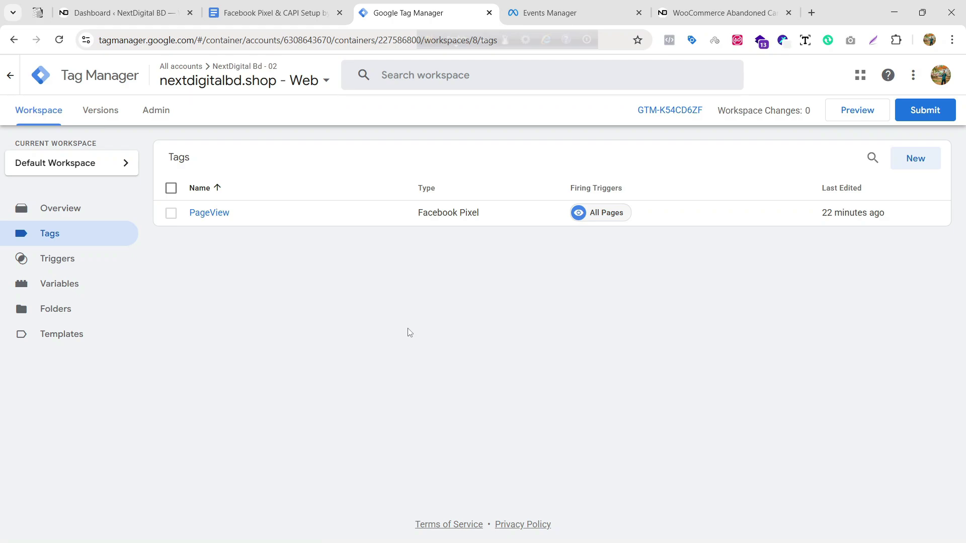
click(921, 162)
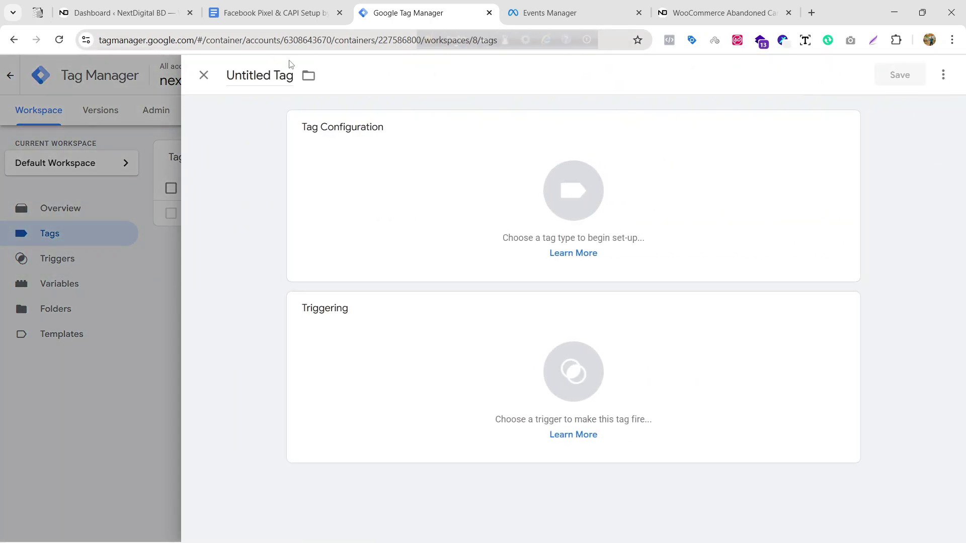
double_click(266, 75)
triple_click(266, 74)
key(BackSpace)
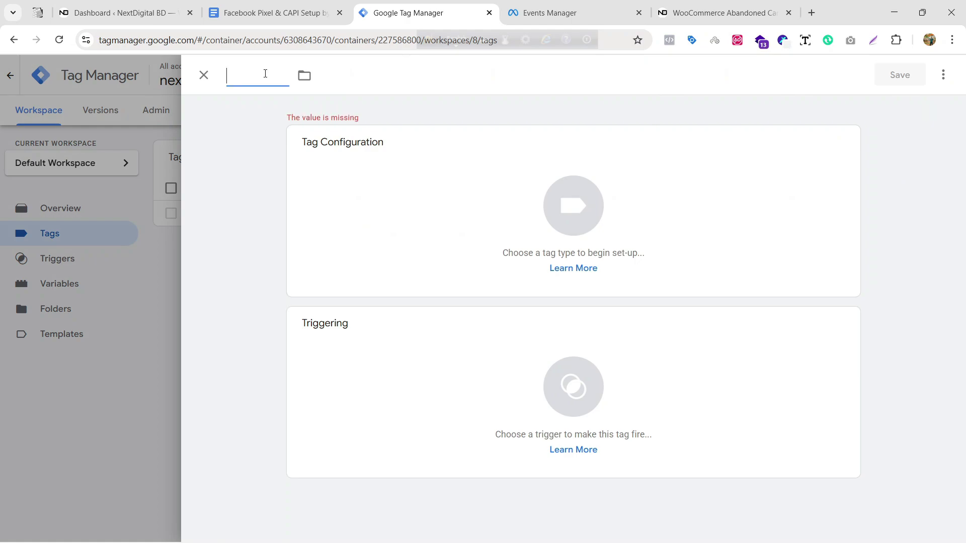
text(View)
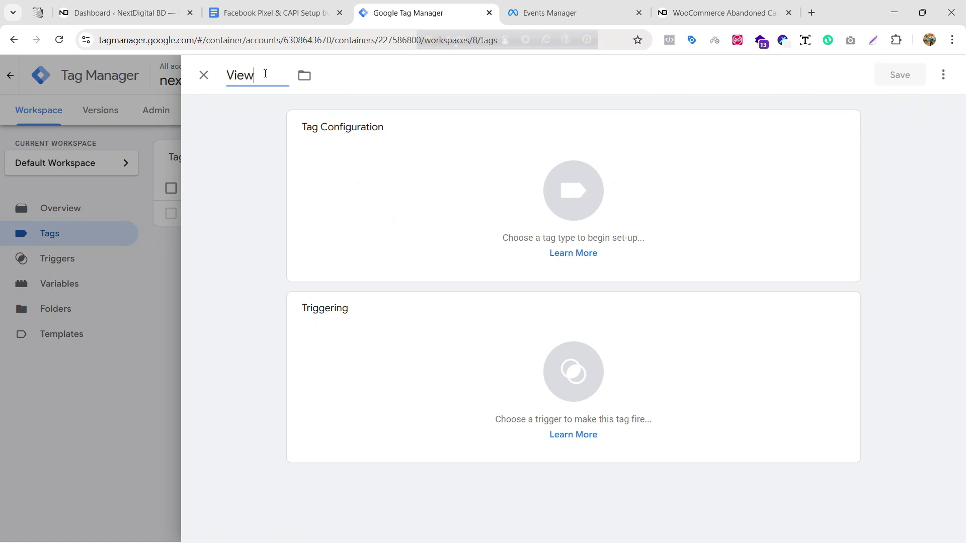
text(Content)
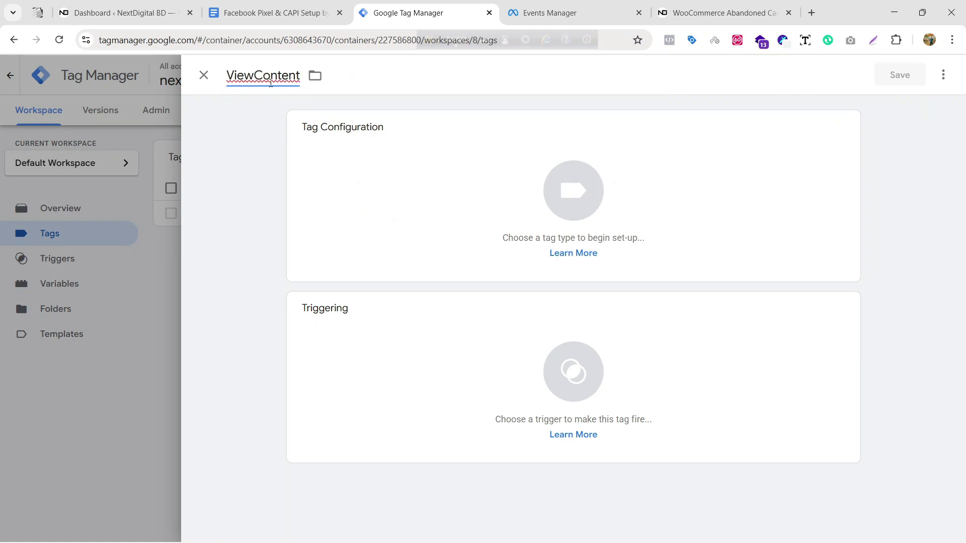
click(247, 118)
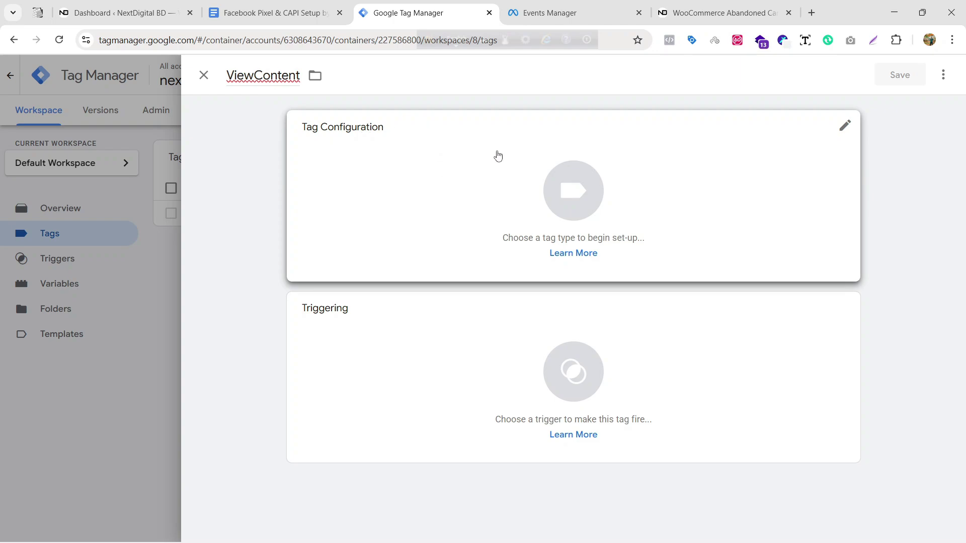
Set the ViewContent tag's type to the Facebook Pixel gallery template
click(533, 208)
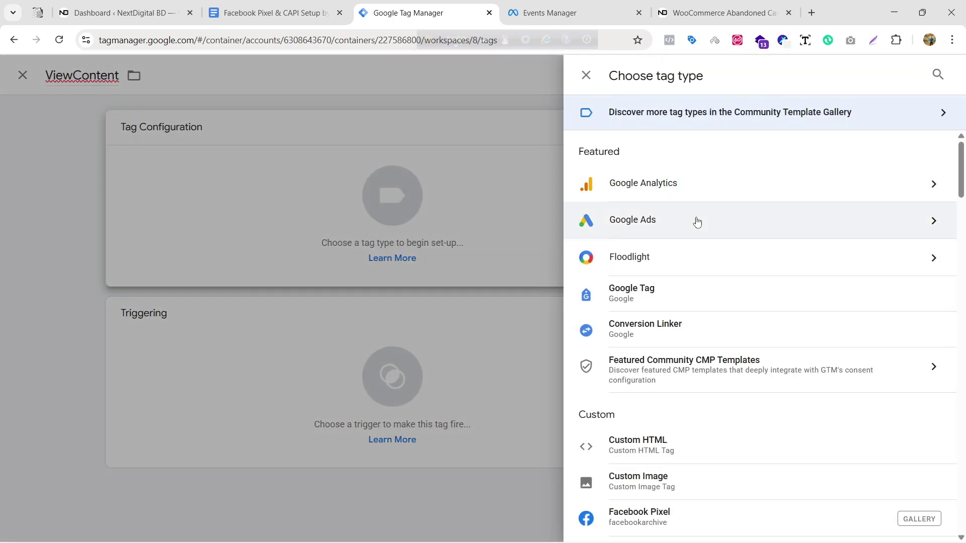
scroll(624, 285, down, 3)
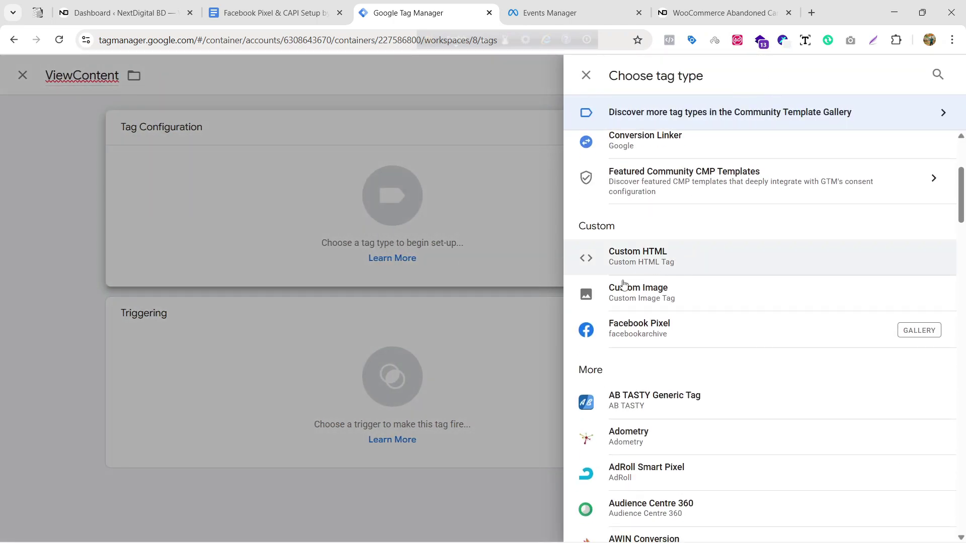
click(705, 336)
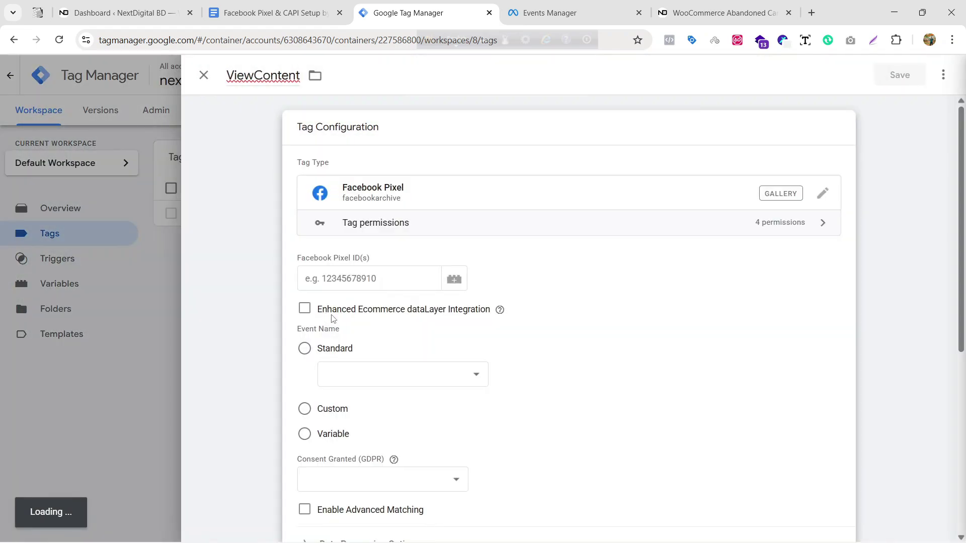
scroll(506, 265, down, 1)
scroll(515, 246, up, 1)
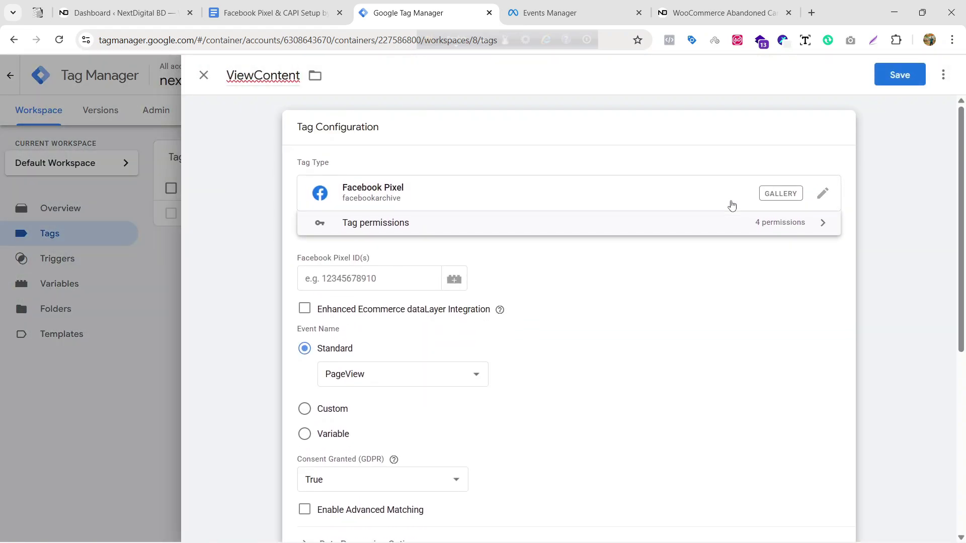
Assign the Fb Pixel ID constant variable as the tag's Facebook Pixel ID
scroll(625, 231, down, 3)
scroll(543, 216, up, 2)
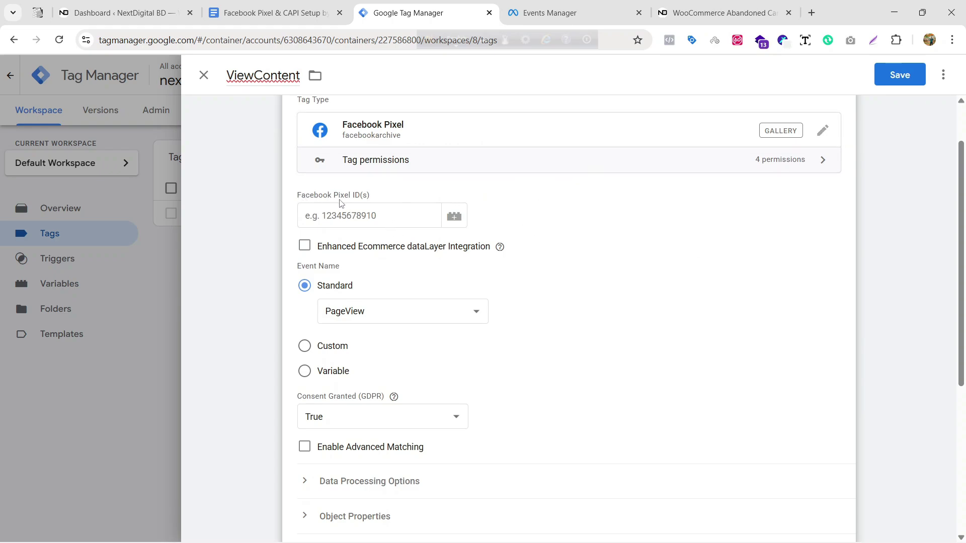
click(455, 221)
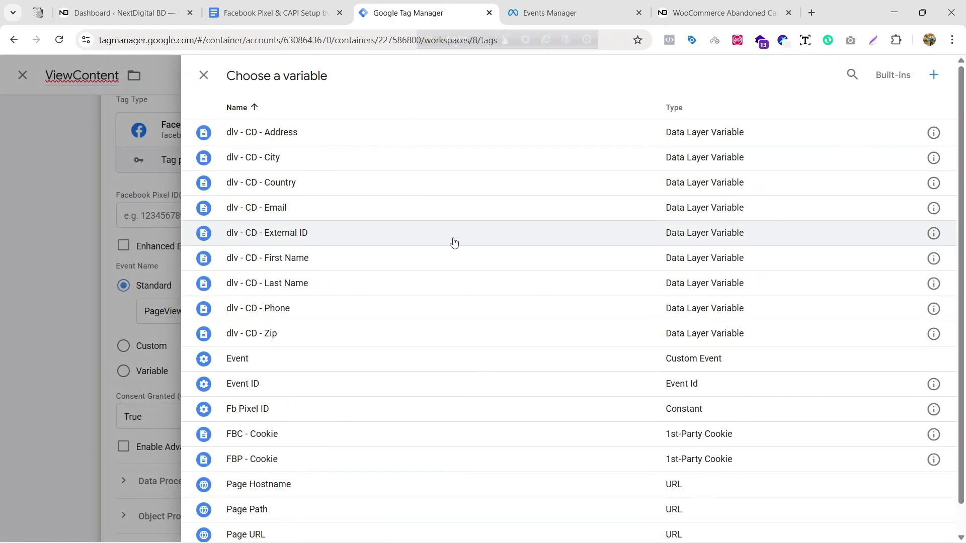
scroll(453, 244, down, 1)
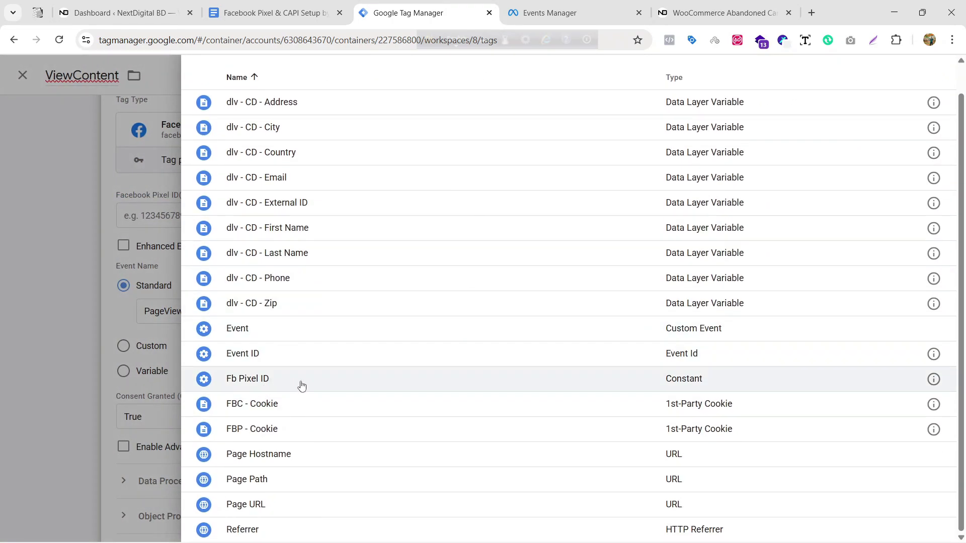
click(456, 382)
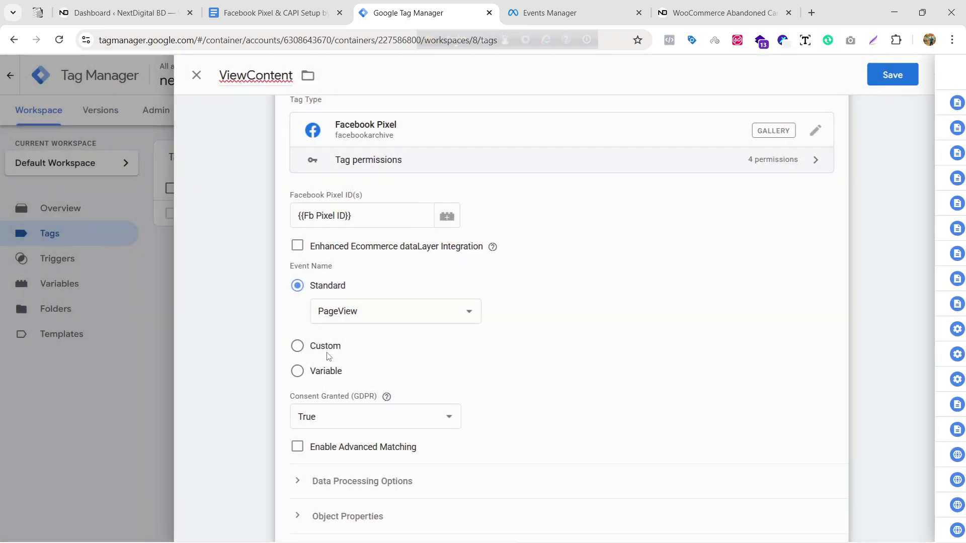
Set the tag's standard event name to ViewContent
scroll(452, 263, down, 1)
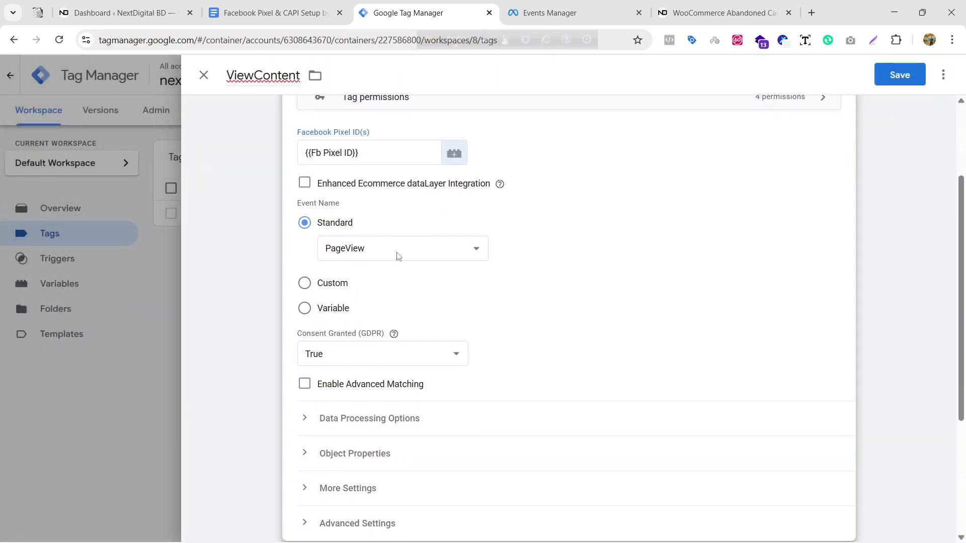
click(418, 251)
scroll(421, 292, down, 1)
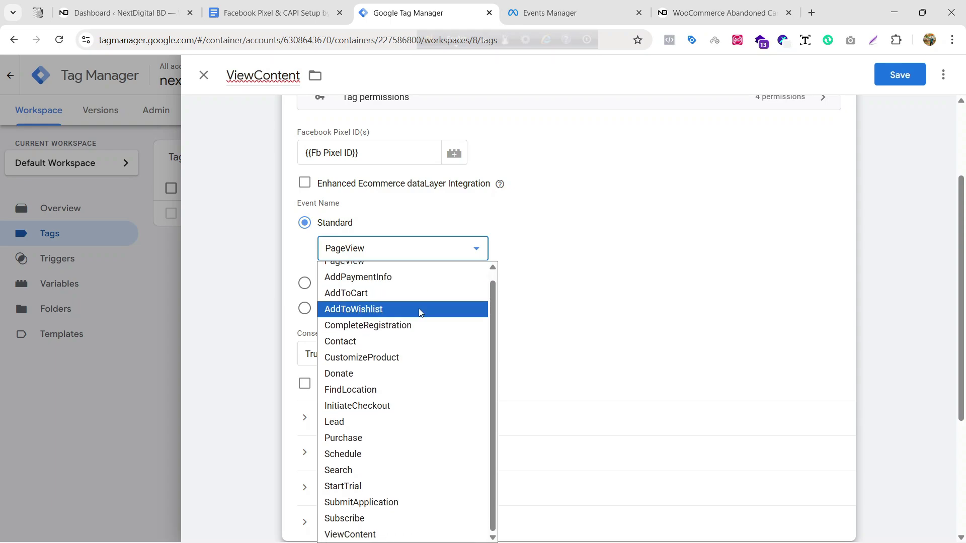
click(411, 535)
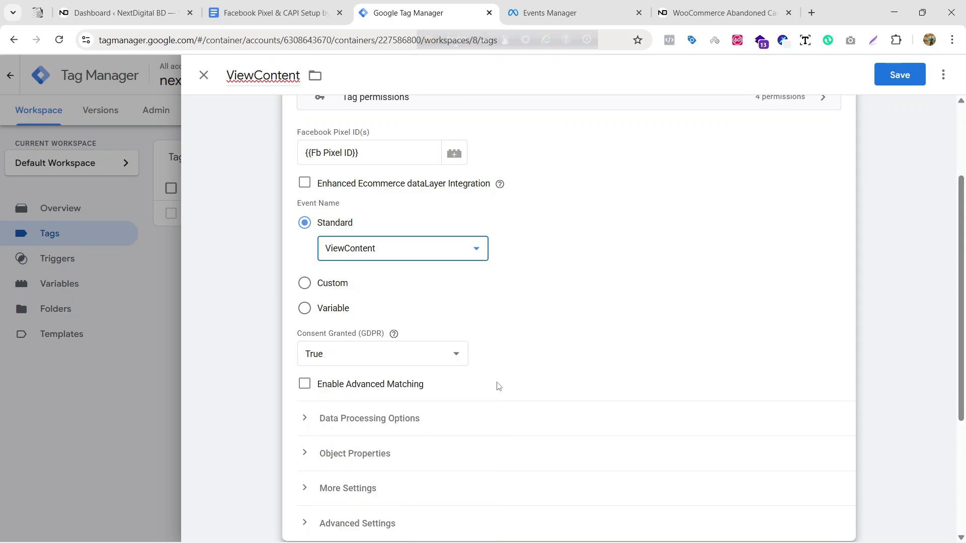
scroll(557, 252, down, 1)
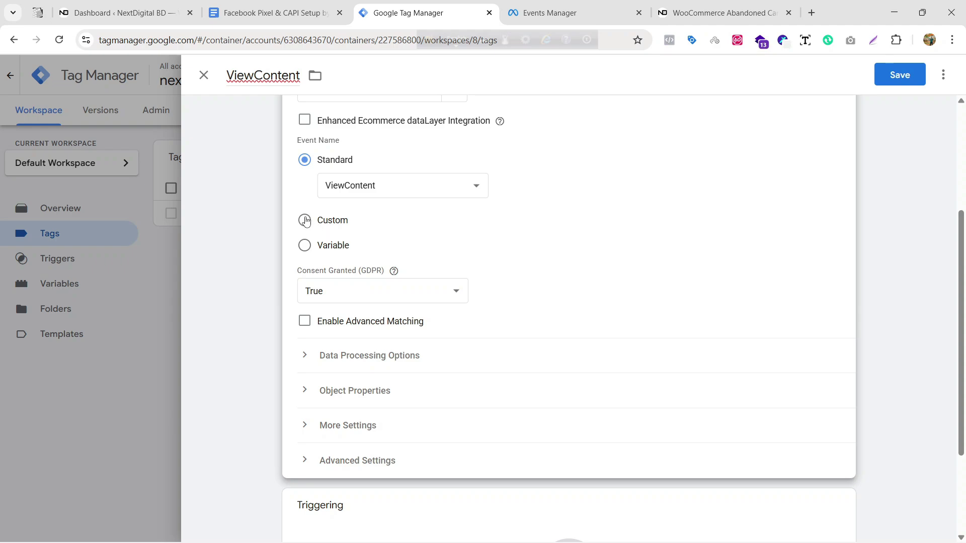
Compare the ViewContent tag's remaining settings with the Part-6 instructions on advanced matching, customer parameters and the items data layer in the setup document
scroll(520, 166, down, 1)
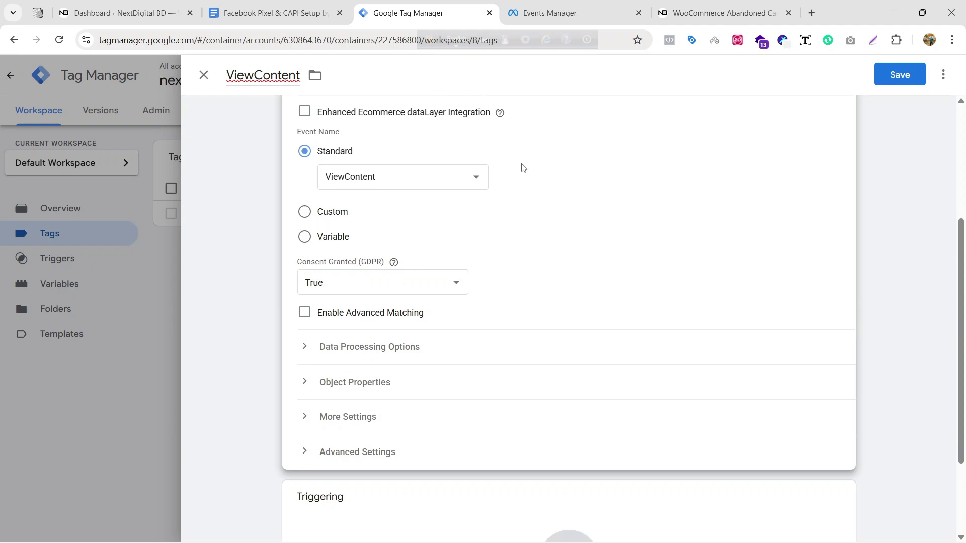
scroll(495, 166, down, 1)
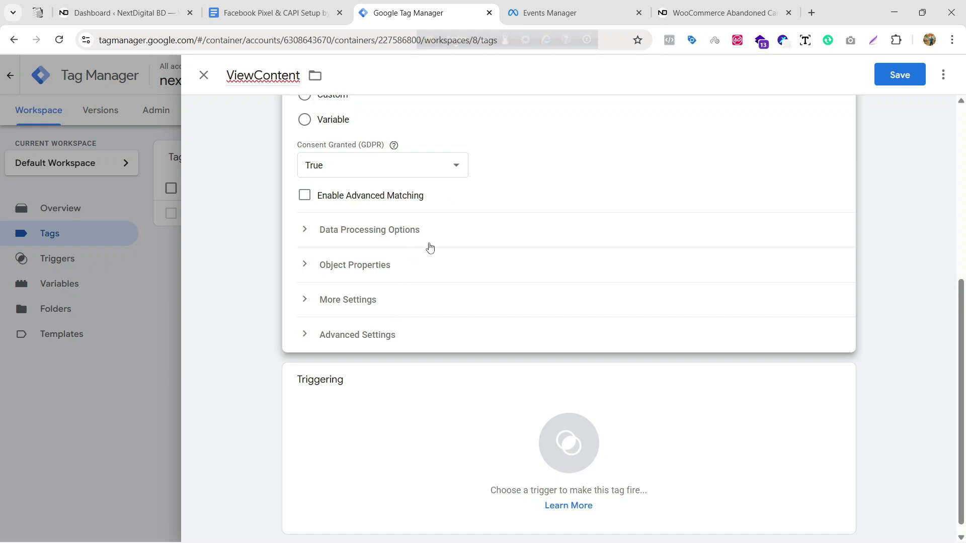
click(274, 12)
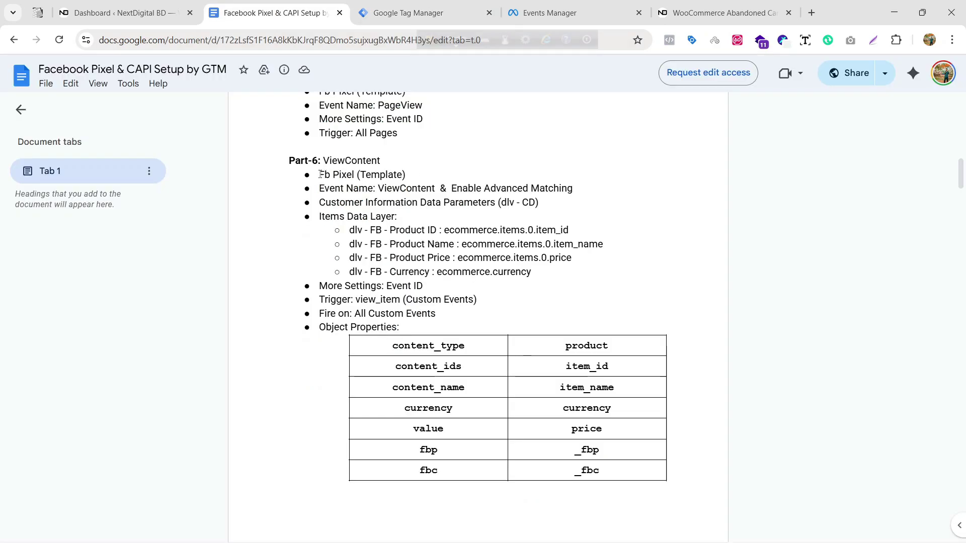
drag(320, 174, 433, 172)
click(435, 173)
drag(323, 189, 434, 190)
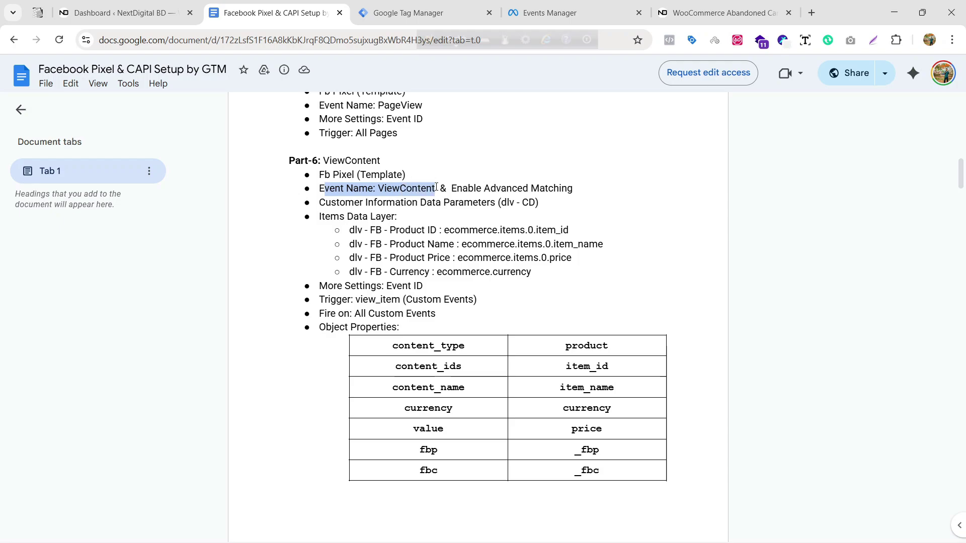
click(447, 192)
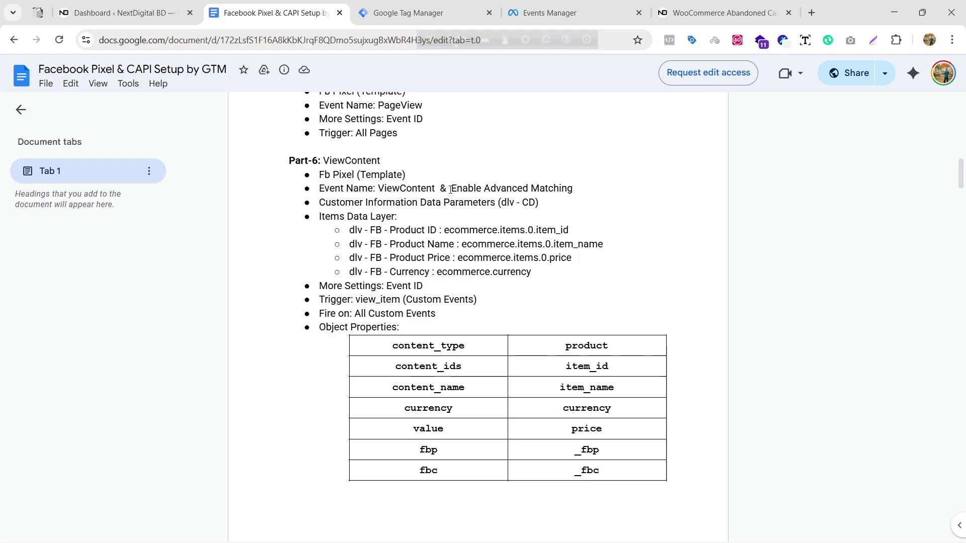
mouse_move(452, 189)
mouse_down()
mouse_move(595, 188)
mouse_move(444, 189)
mouse_up()
click(604, 190)
click(487, 188)
drag(327, 202, 541, 203)
click(475, 218)
drag(332, 222, 288, 217)
click(549, 271)
click(435, 235)
Review the Part-4 list of customer data layer variables in the setup document and return to Part-6
scroll(416, 224, up, 10)
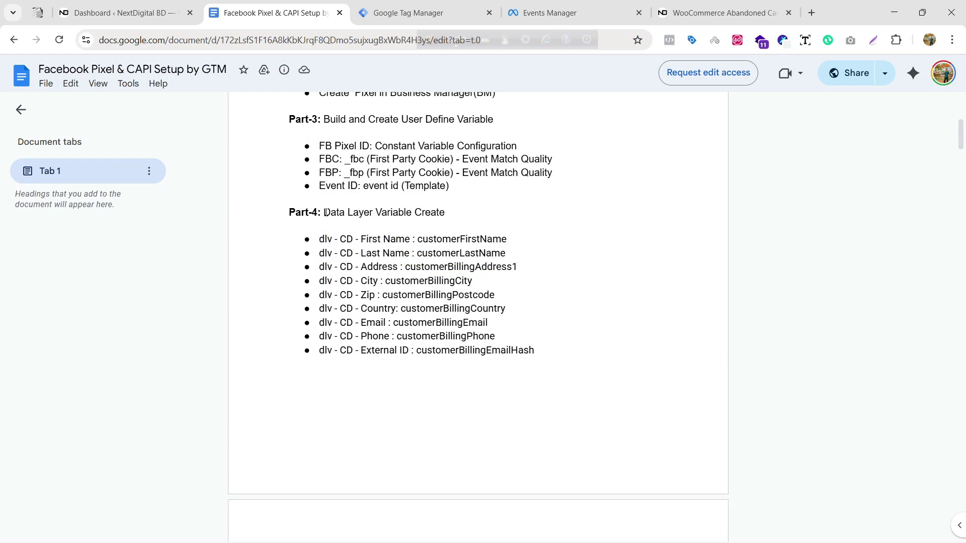
drag(325, 212, 468, 212)
click(517, 231)
scroll(516, 231, down, 10)
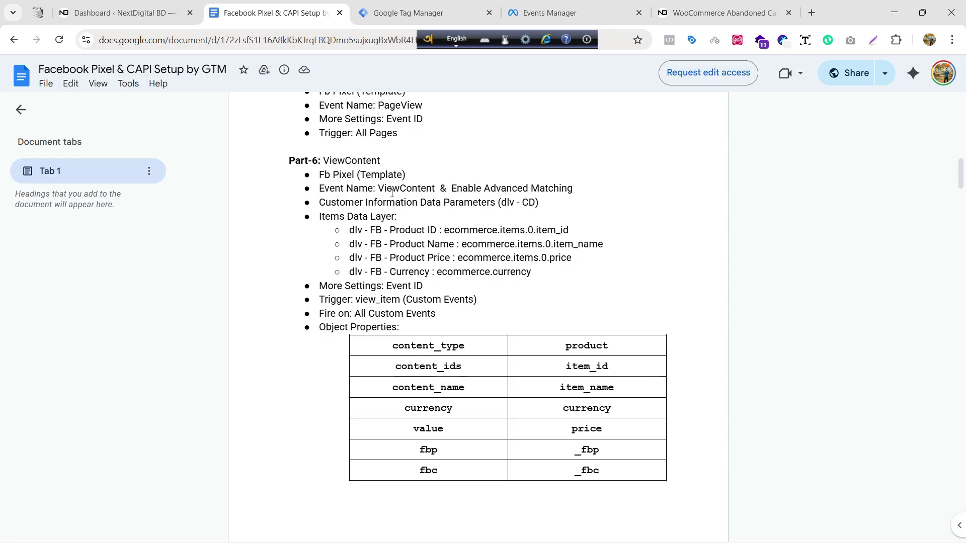
Switch back to Google Tag Manager, look over the ViewContent tag's configuration and close the tag without saving it
click(496, 4)
scroll(487, 198, up, 5)
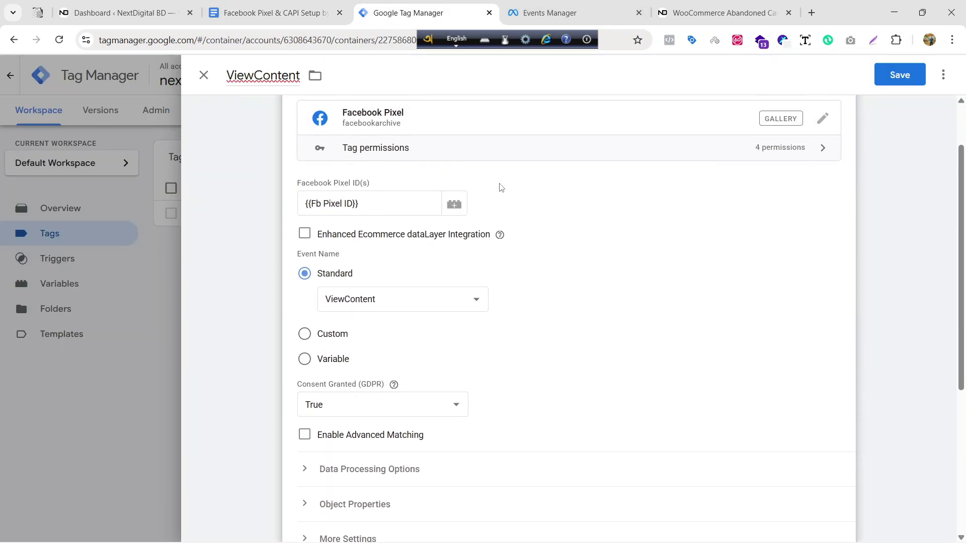
scroll(487, 187, down, 5)
scroll(476, 198, up, 5)
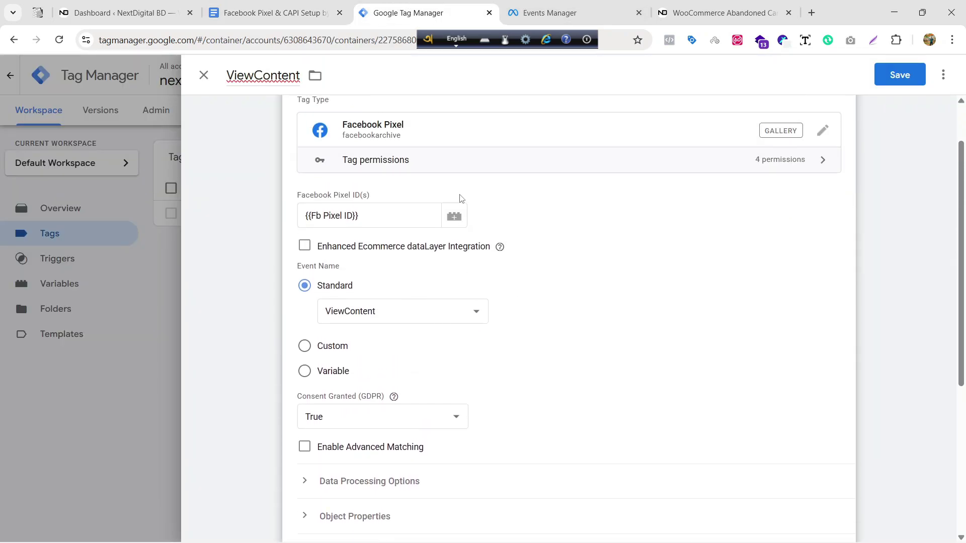
scroll(433, 206, down, 3)
scroll(470, 220, up, 3)
scroll(506, 211, down, 6)
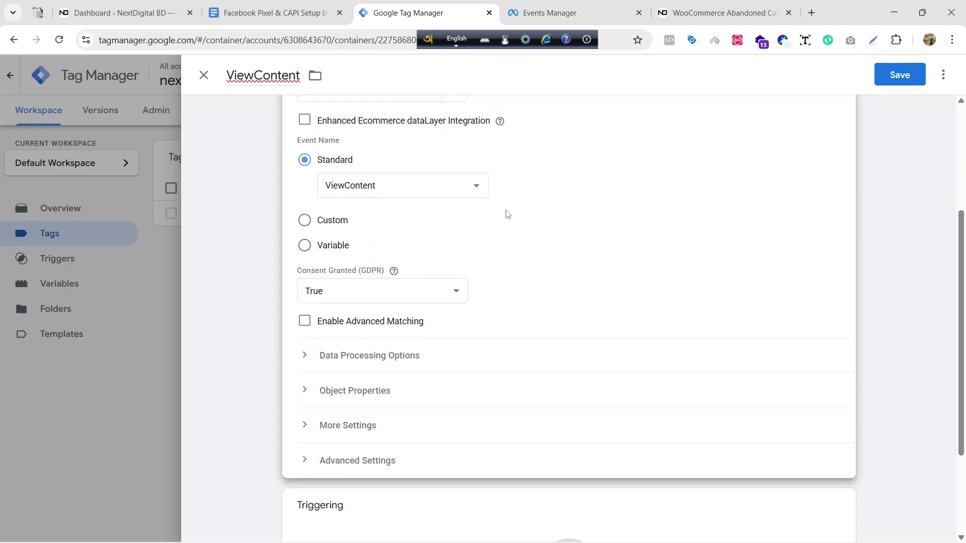
scroll(406, 214, up, 2)
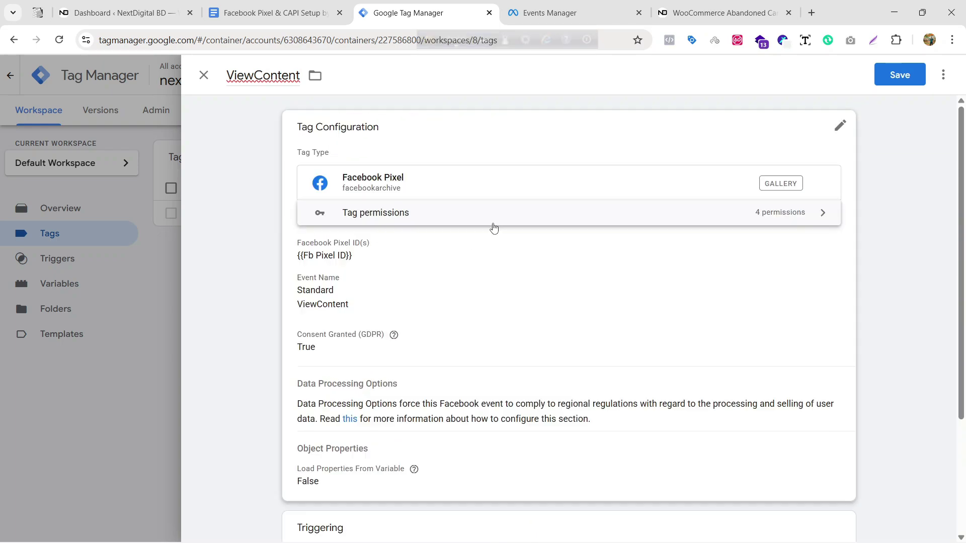
scroll(481, 222, down, 2)
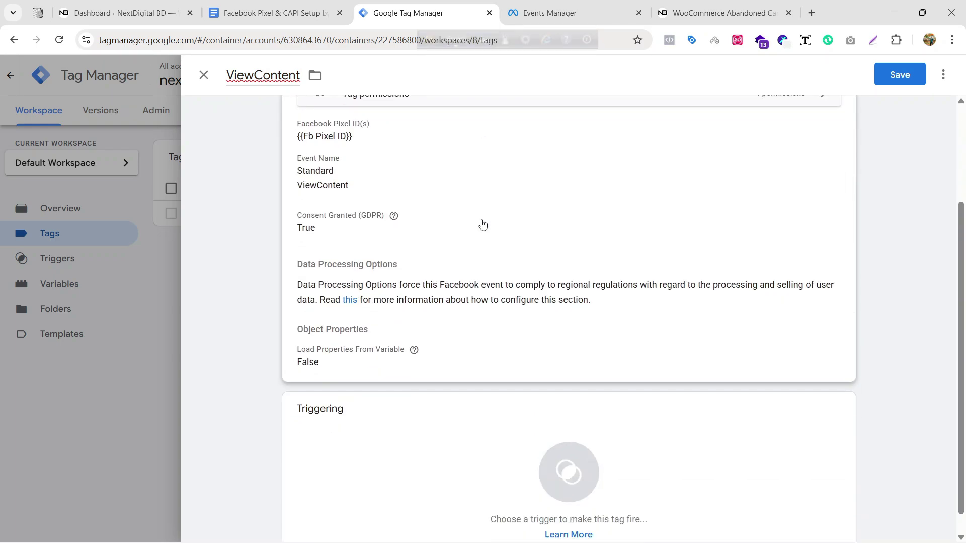
scroll(478, 220, up, 2)
click(204, 75)
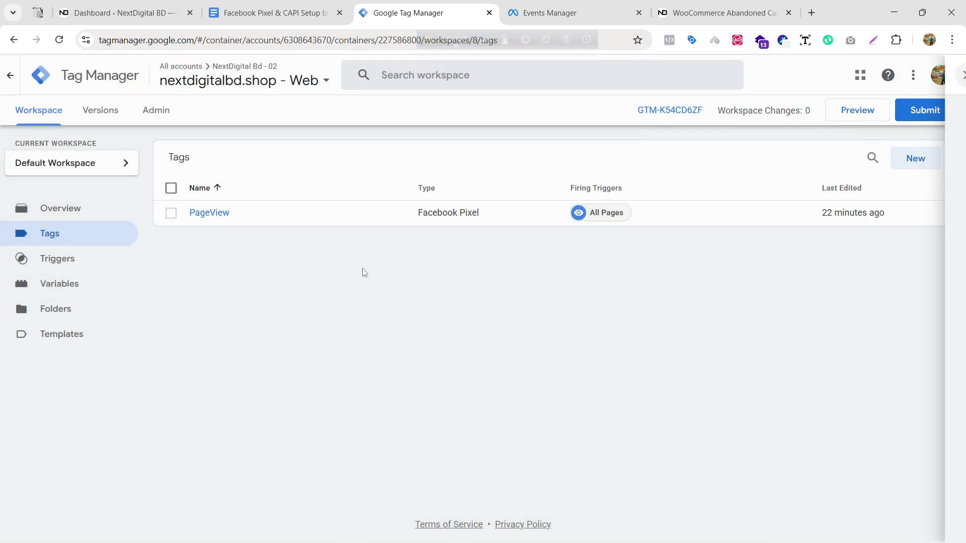
Switch to the setup document and read the Items Data Layer variables listed under Part-6
click(272, 12)
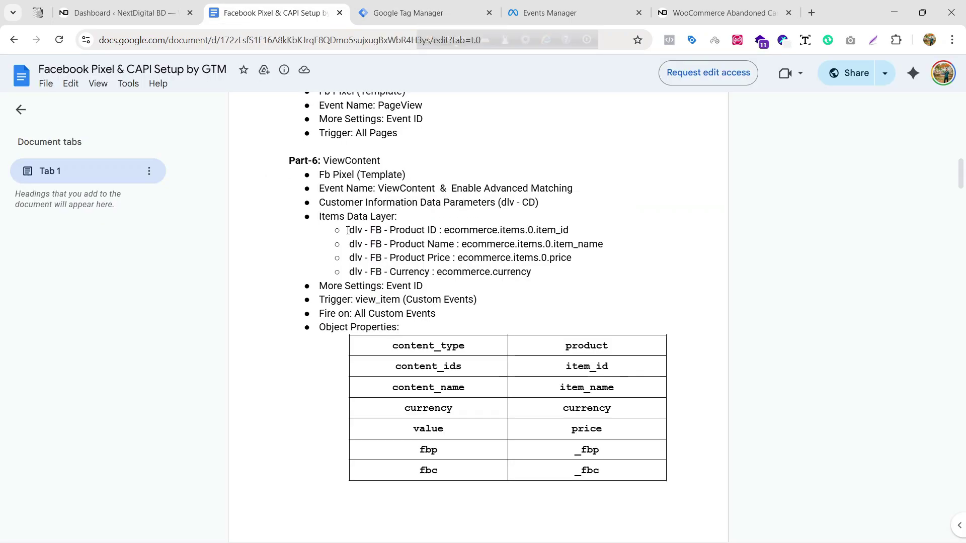
mouse_move(348, 231)
mouse_down()
mouse_move(400, 258)
mouse_move(545, 276)
mouse_move(349, 244)
mouse_move(347, 230)
mouse_up()
click(549, 278)
click(347, 230)
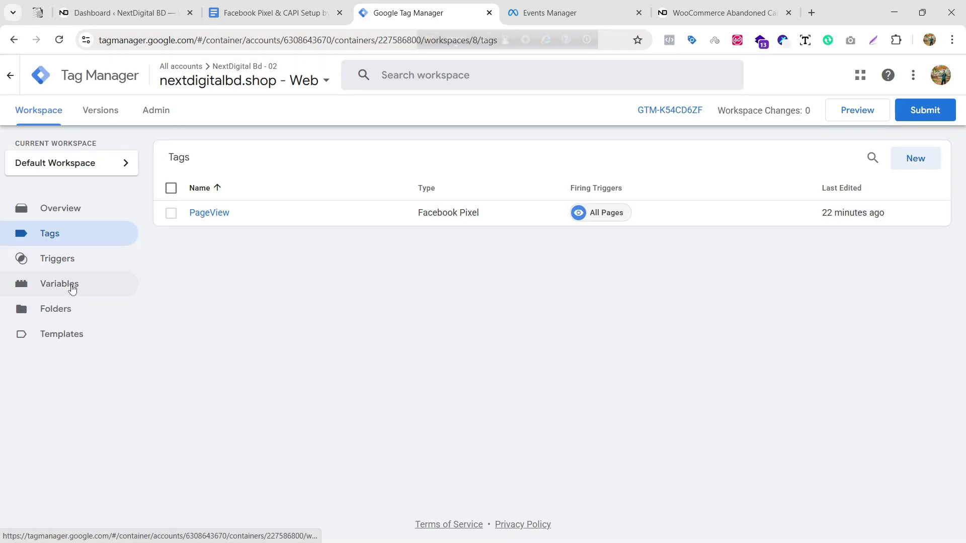
Open the container's variables in Google Tag Manager and look through the user-defined ones
click(72, 289)
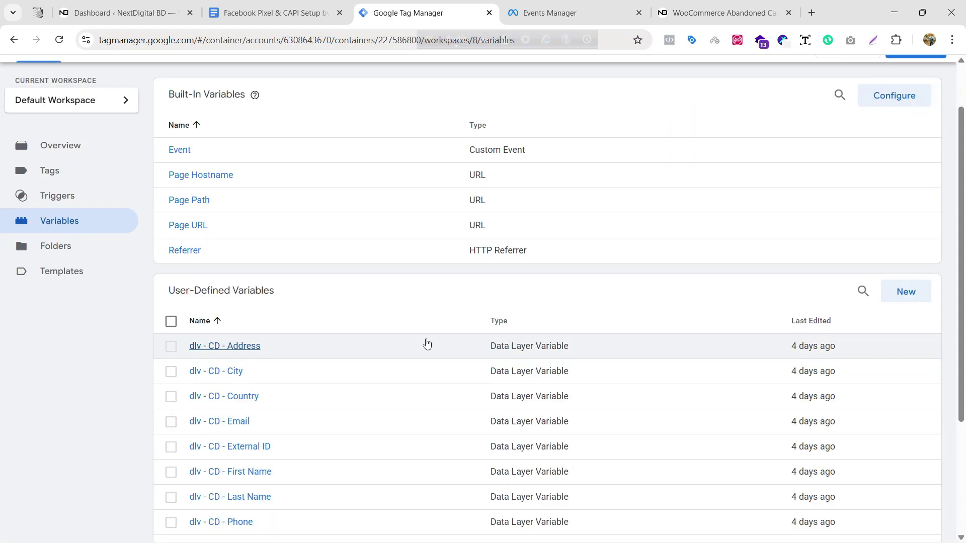
scroll(189, 244, down, 3)
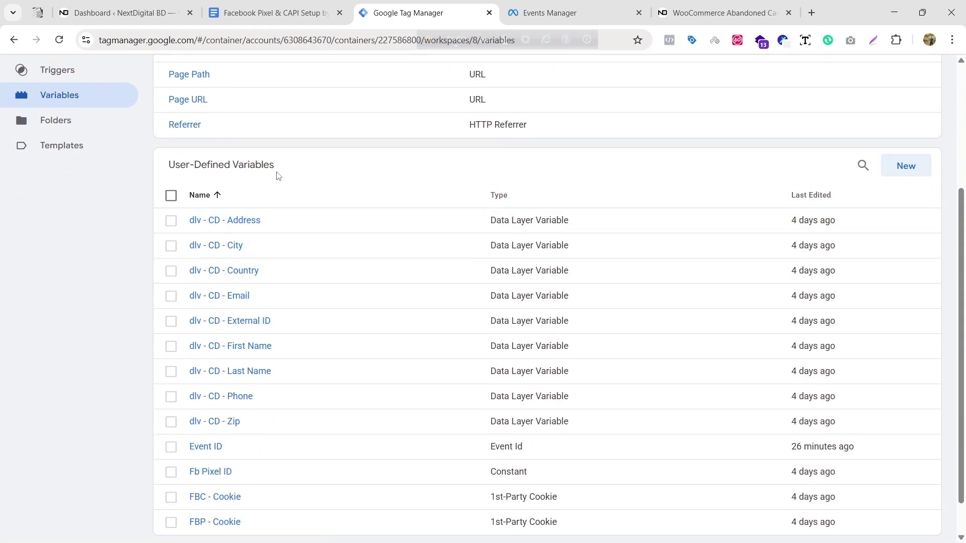
scroll(479, 358, up, 2)
scroll(517, 304, down, 2)
click(908, 165)
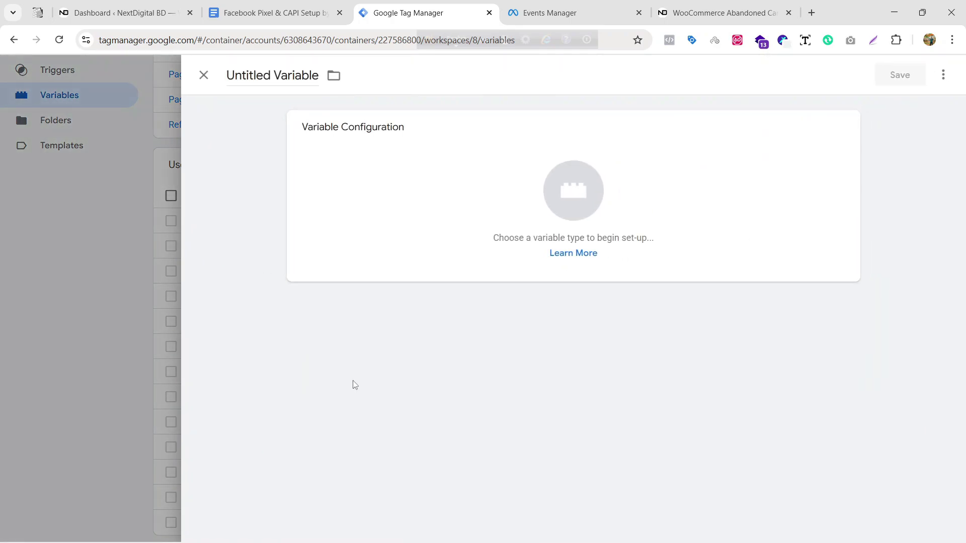
triple_click(295, 79)
click(274, 12)
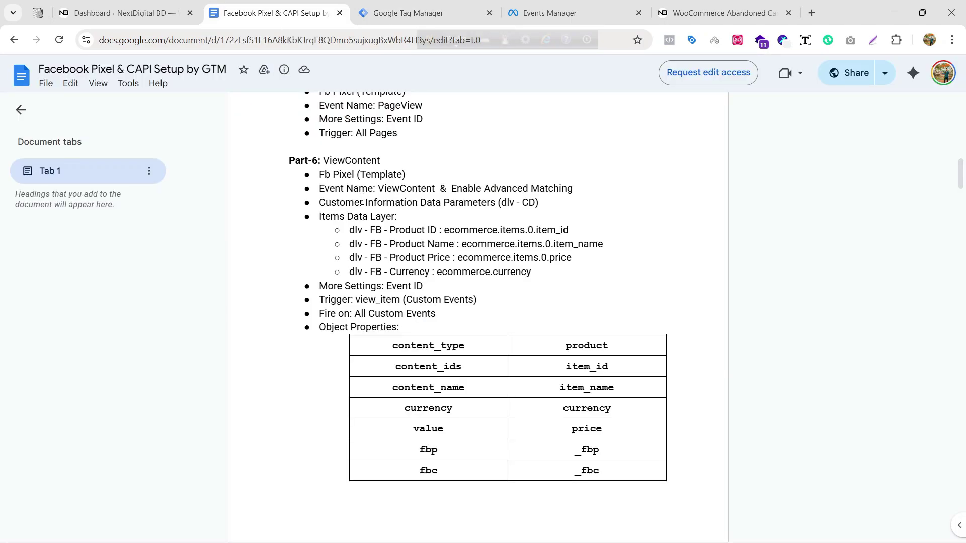
drag(437, 230, 353, 230)
key(ctrl+c)
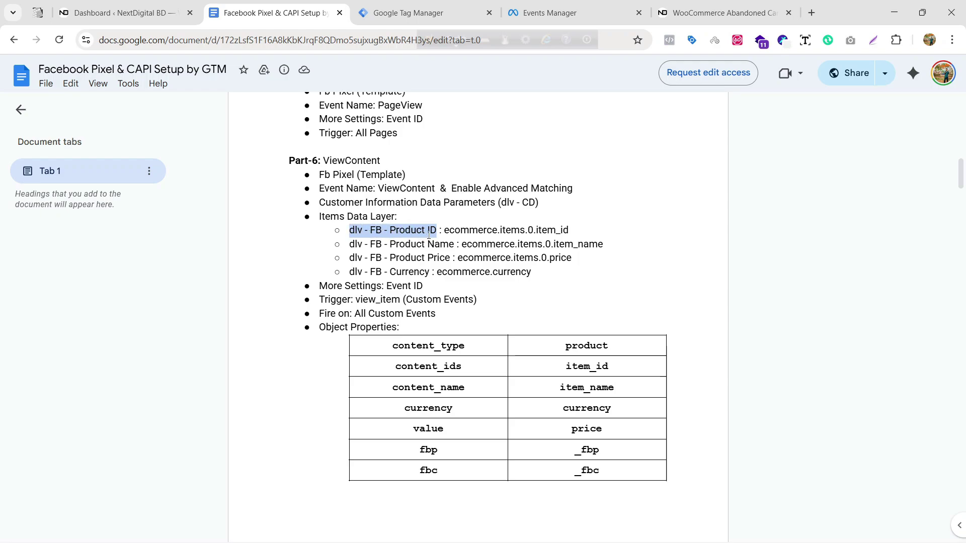
click(423, 13)
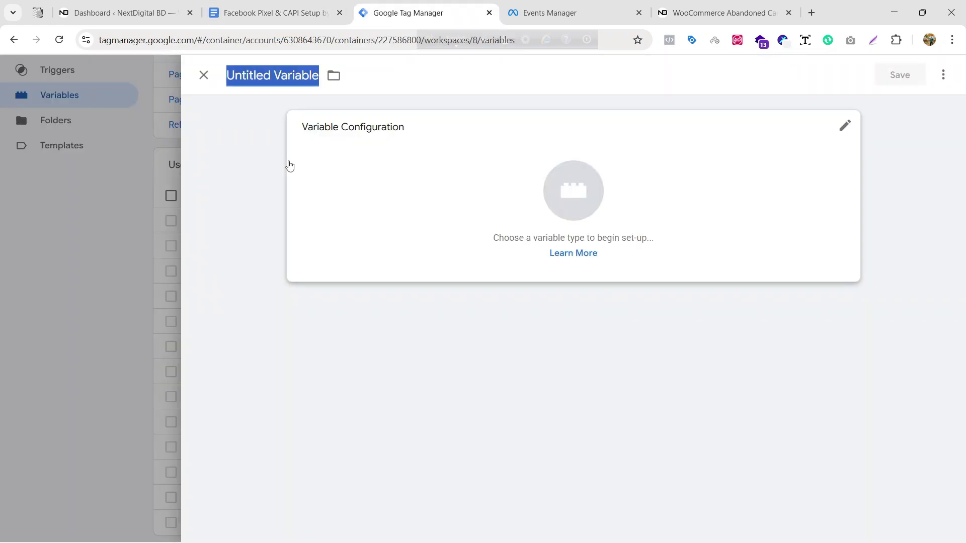
key(ctrl+v)
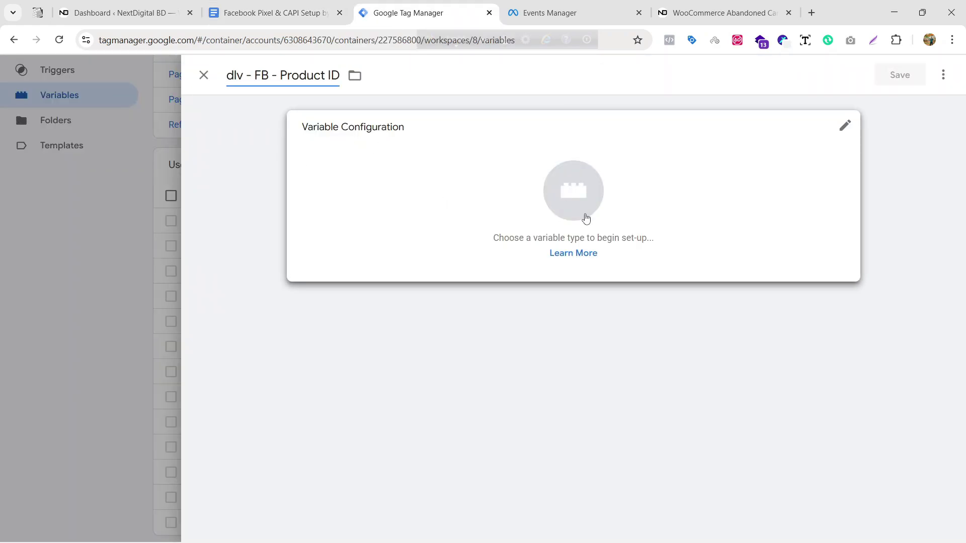
Check the data layer path given for the Product ID variable in the setup document
click(300, 12)
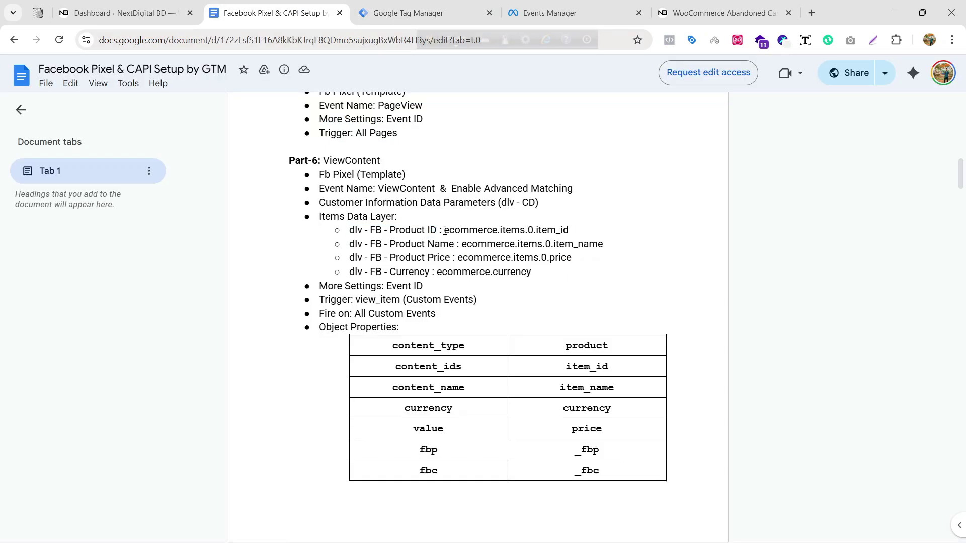
drag(444, 231, 573, 229)
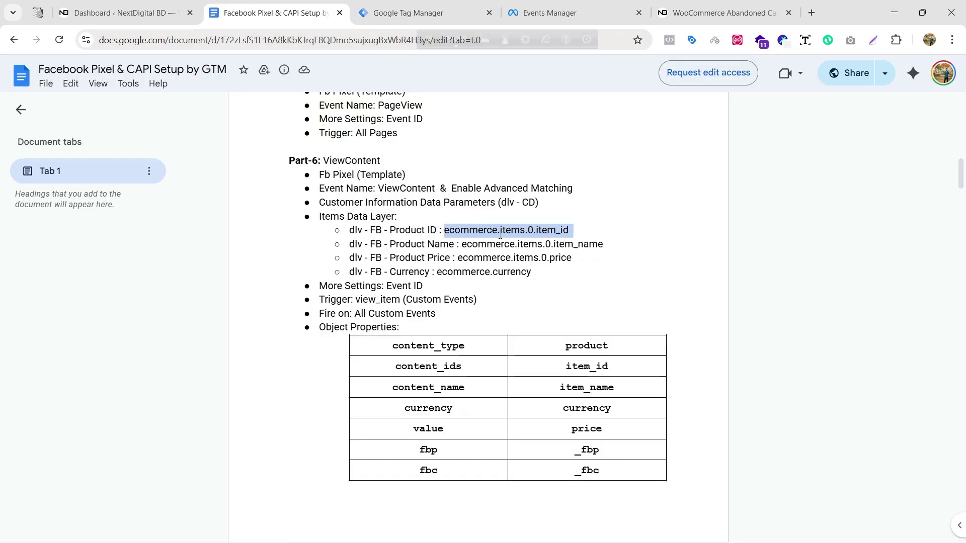
click(599, 233)
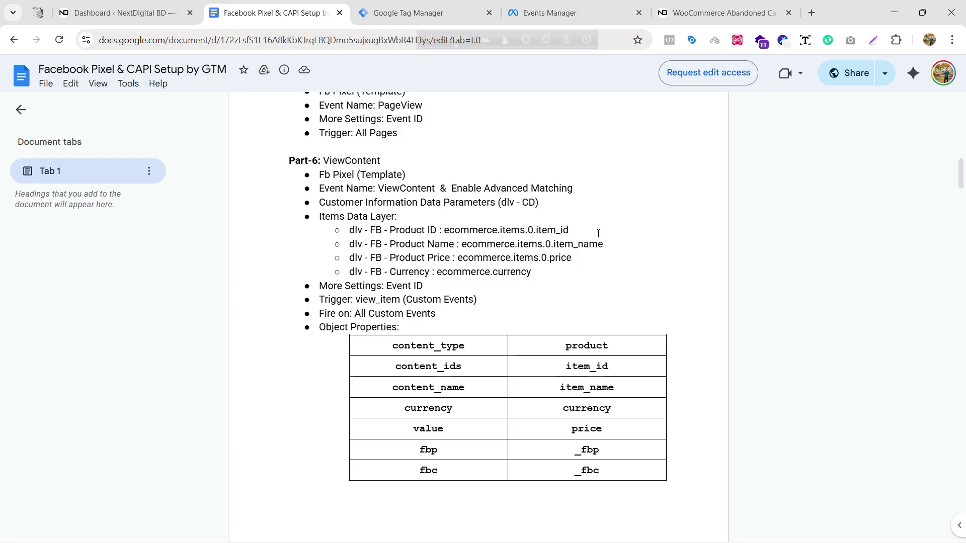
drag(570, 231, 445, 232)
click(446, 270)
click(407, 12)
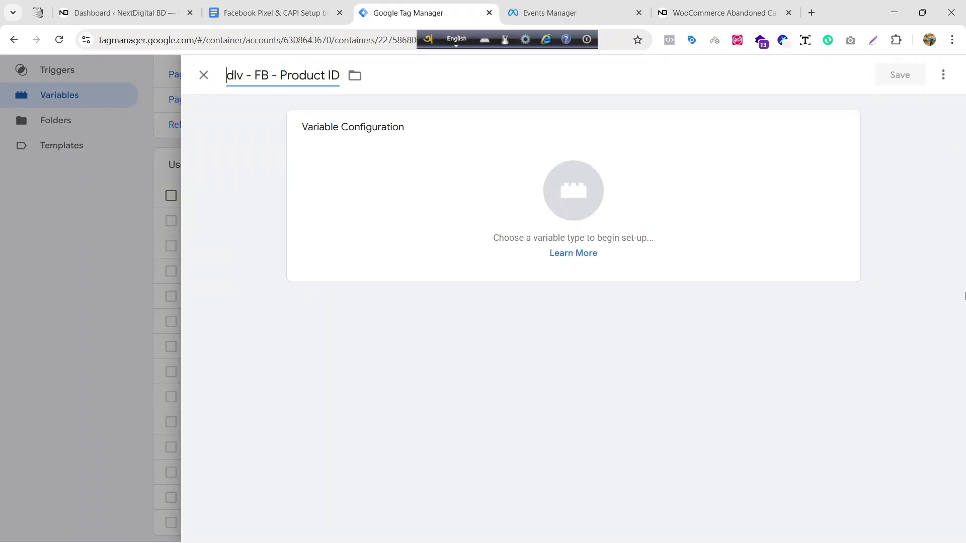
triple_click(264, 75)
key(BackSpace)
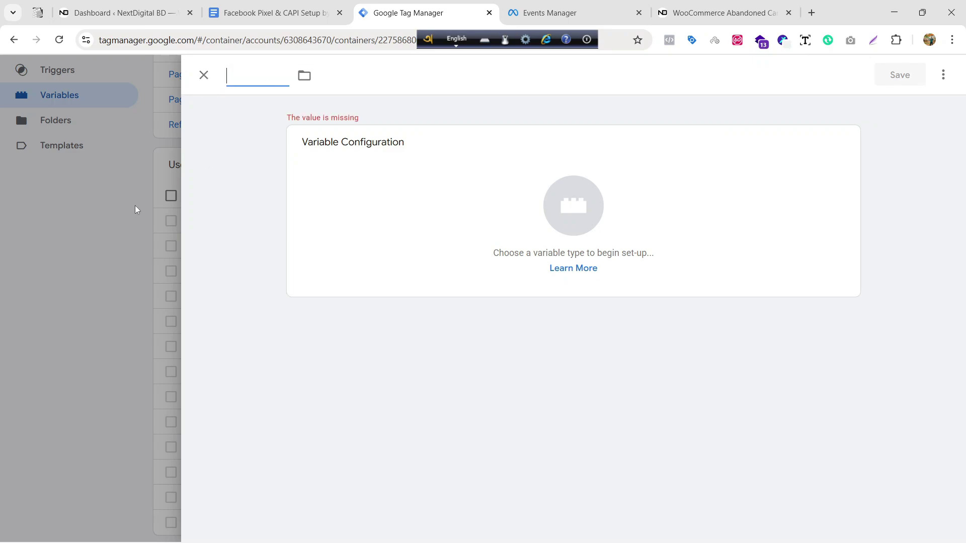
click(119, 240)
click(498, 224)
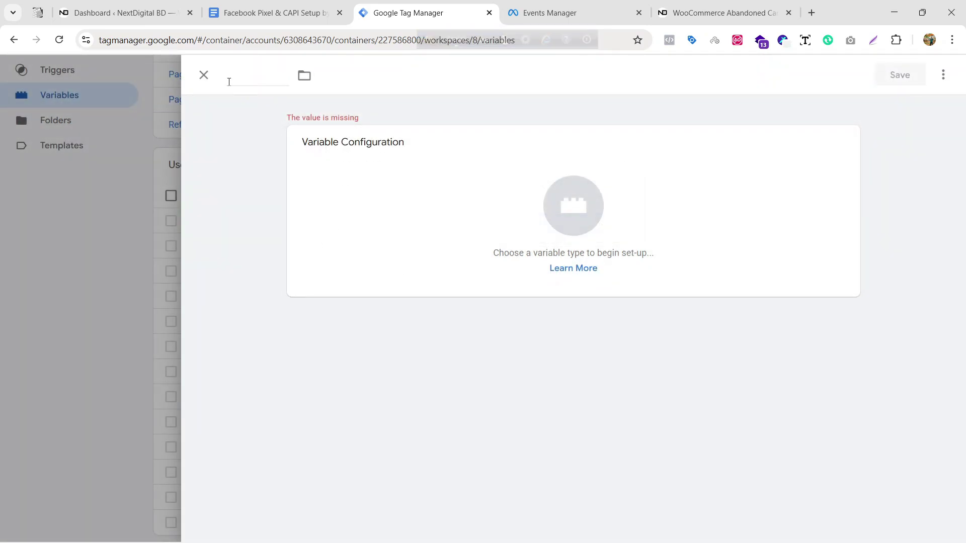
click(208, 79)
click(541, 225)
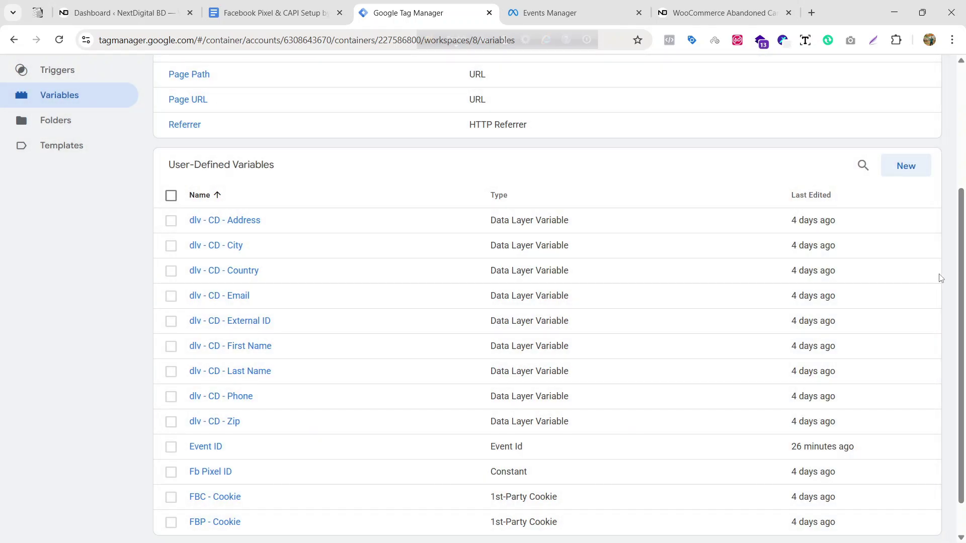
scroll(467, 292, up, 3)
scroll(467, 291, up, 1)
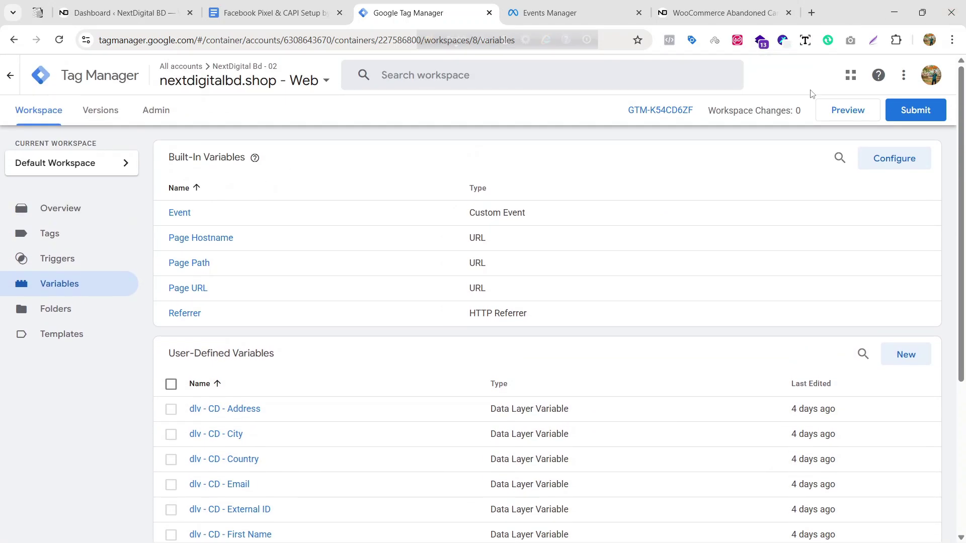
click(858, 113)
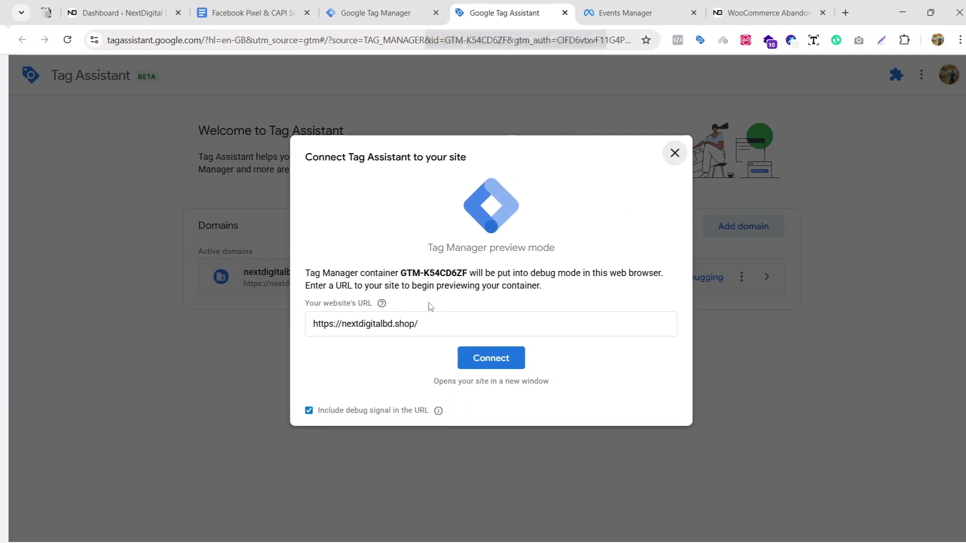
drag(431, 323, 317, 324)
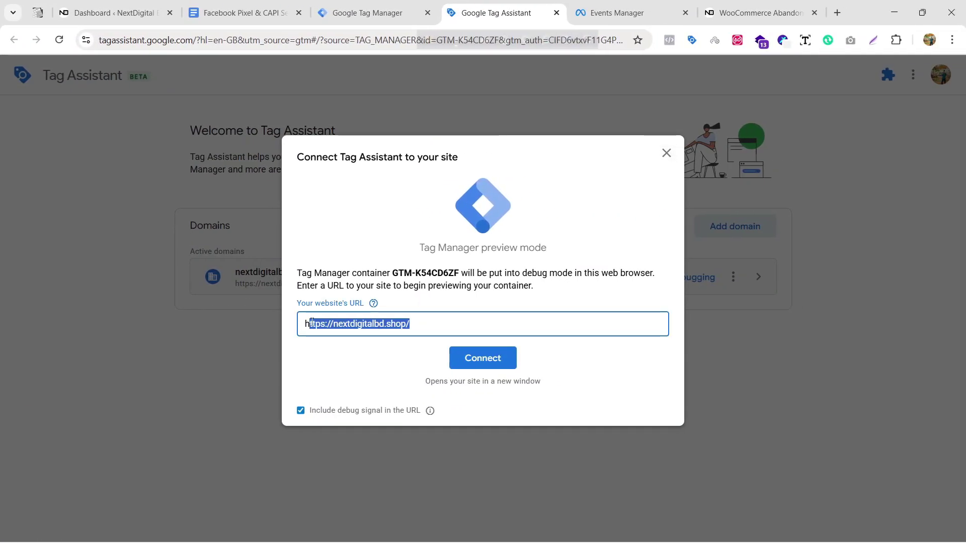
drag(511, 275, 508, 275)
click(498, 369)
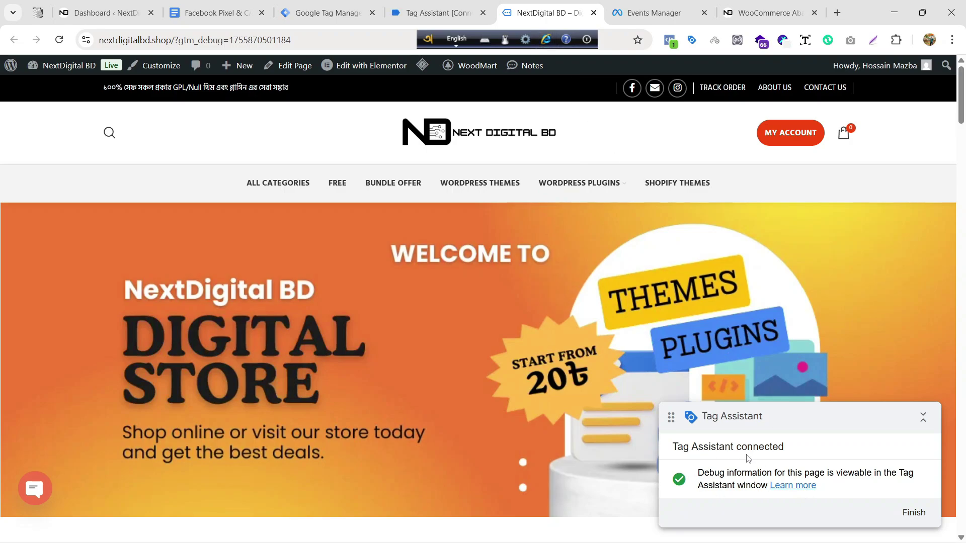
Look over the store's home page in debug mode and switch to the Tag Assistant window
scroll(534, 236, down, 5)
scroll(523, 231, up, 5)
scroll(523, 234, down, 5)
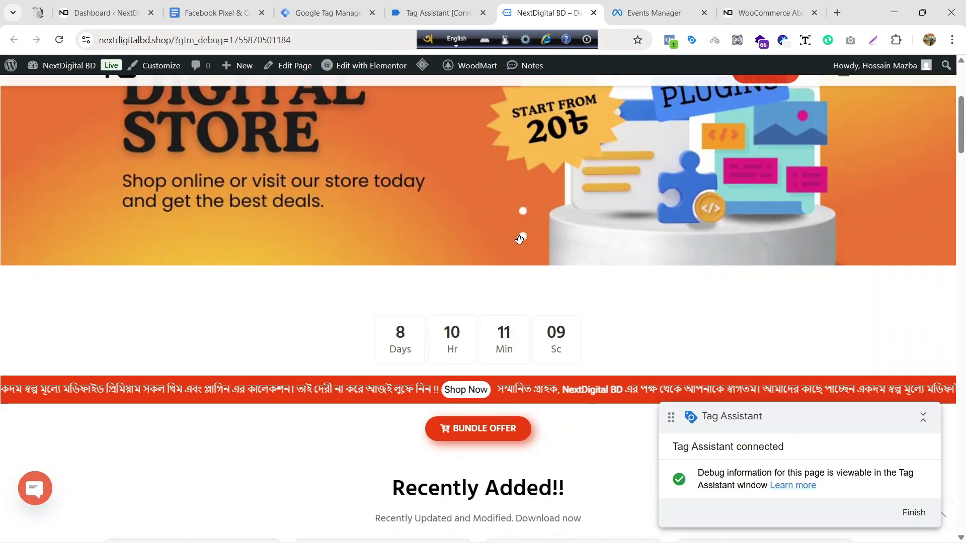
scroll(523, 236, up, 5)
click(400, 12)
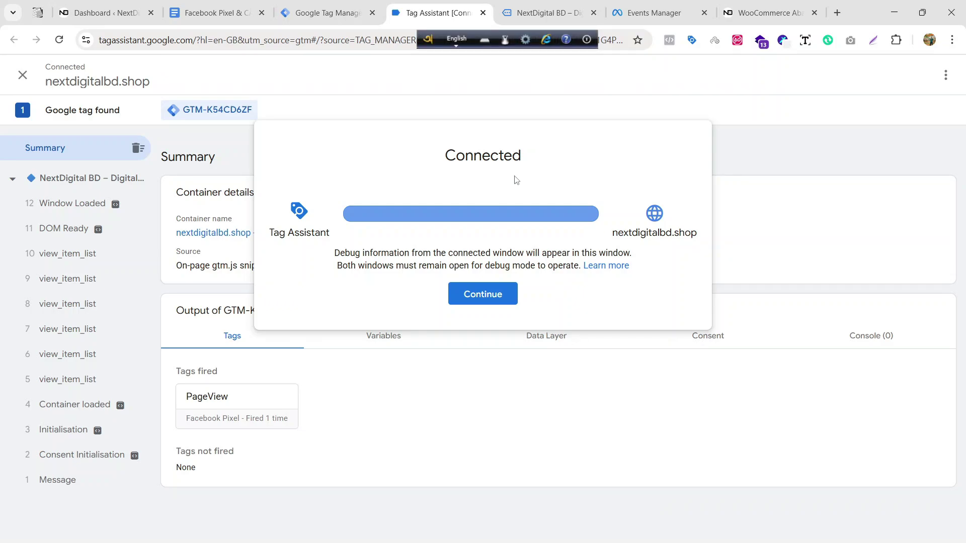
Dismiss the connection notice and open the WooCommerce Abandoned Cart Tracker product page from the store's Recently Added section
click(484, 295)
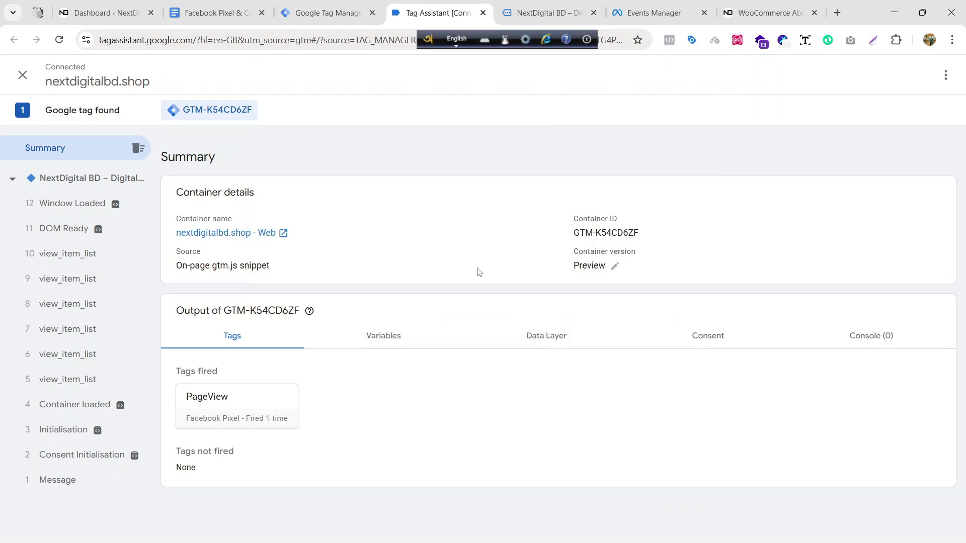
click(530, 7)
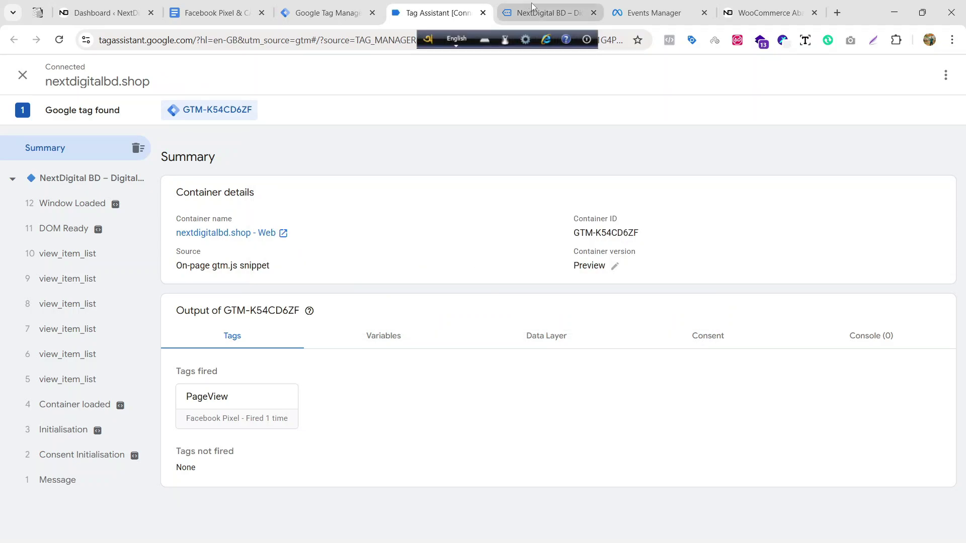
scroll(562, 201, down, 5)
scroll(562, 201, down, 6)
scroll(554, 206, up, 3)
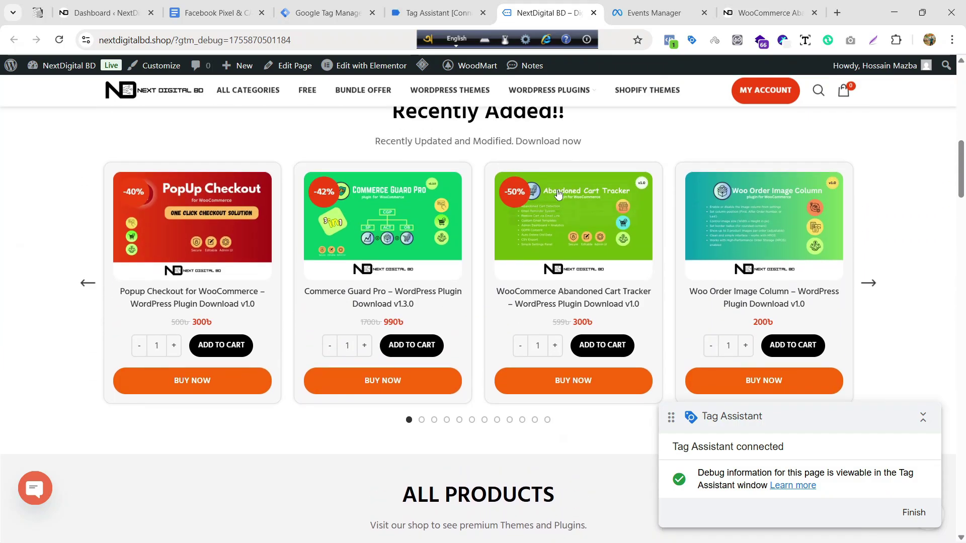
click(604, 264)
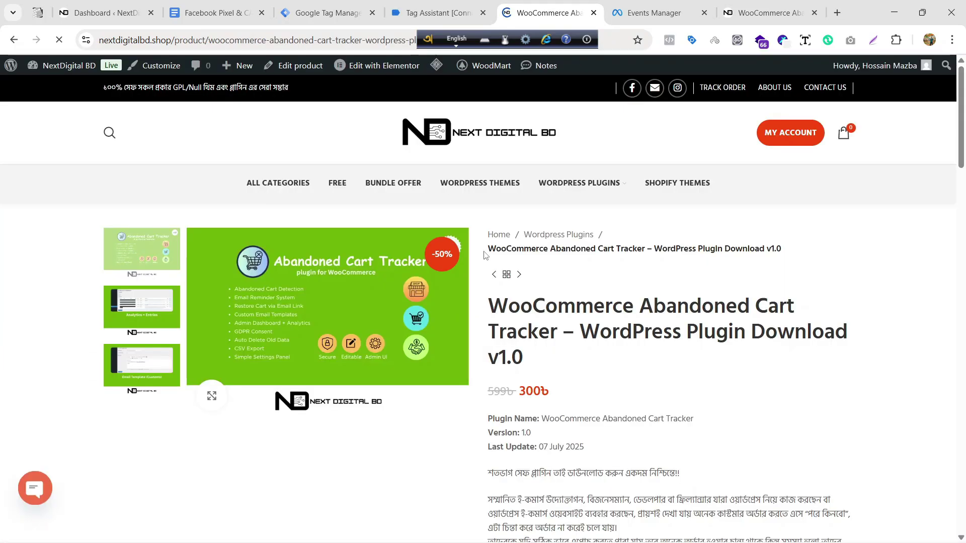
scroll(572, 180, down, 3)
scroll(573, 180, up, 3)
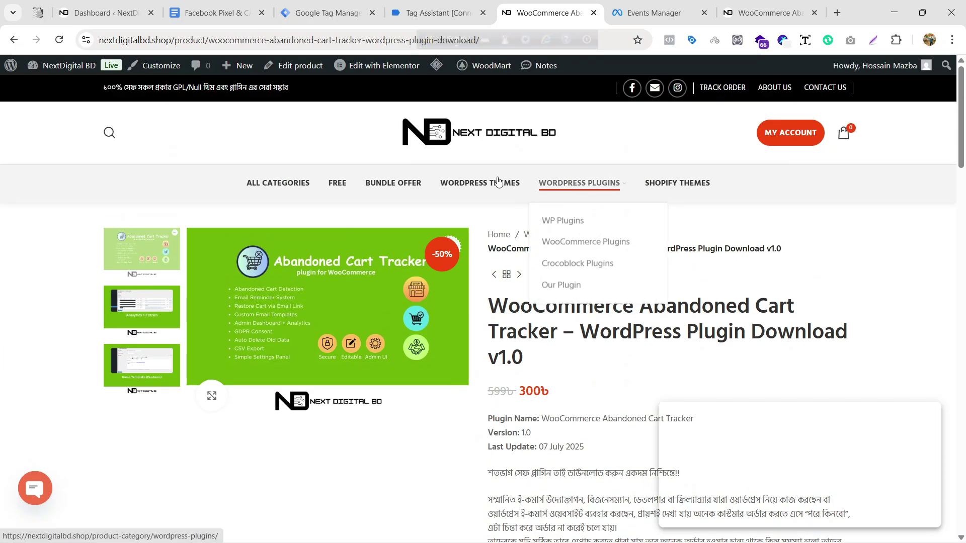
Show the data layer values of the product page's view_item event in Tag Assistant, down to the ecommerce object
click(425, 11)
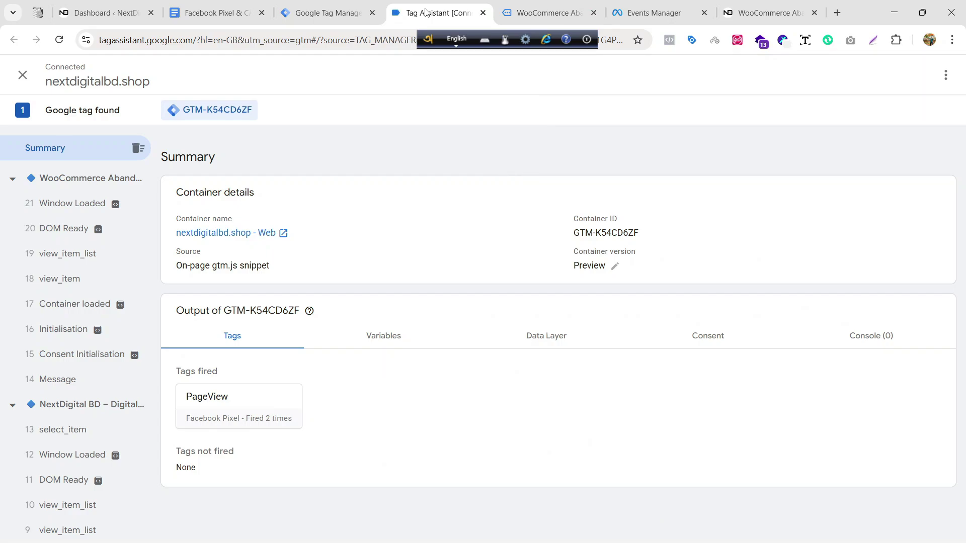
mouse_move(67, 223)
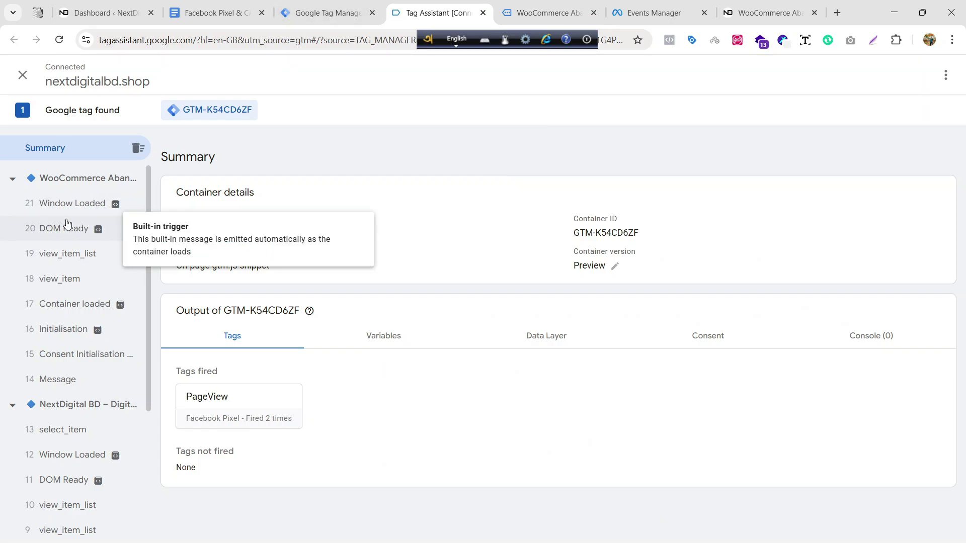
click(74, 283)
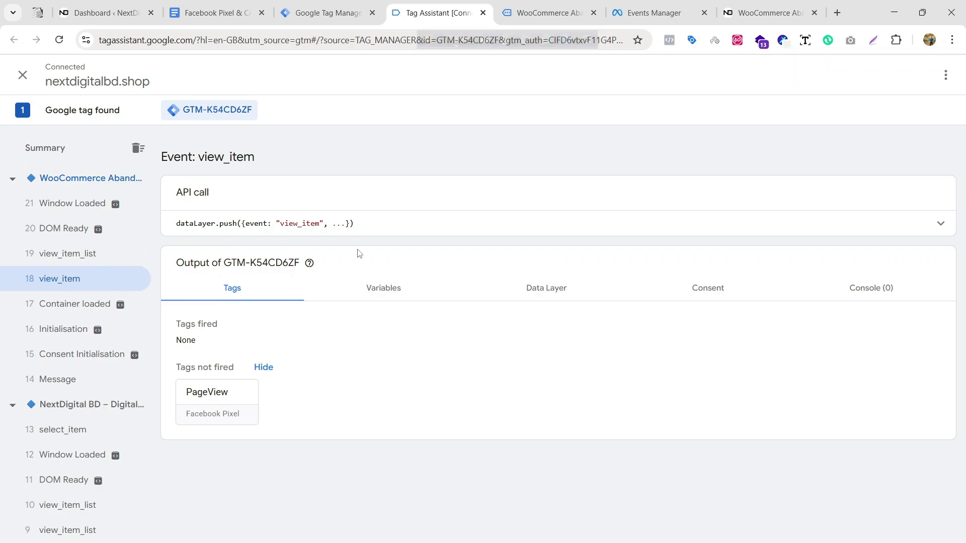
click(547, 289)
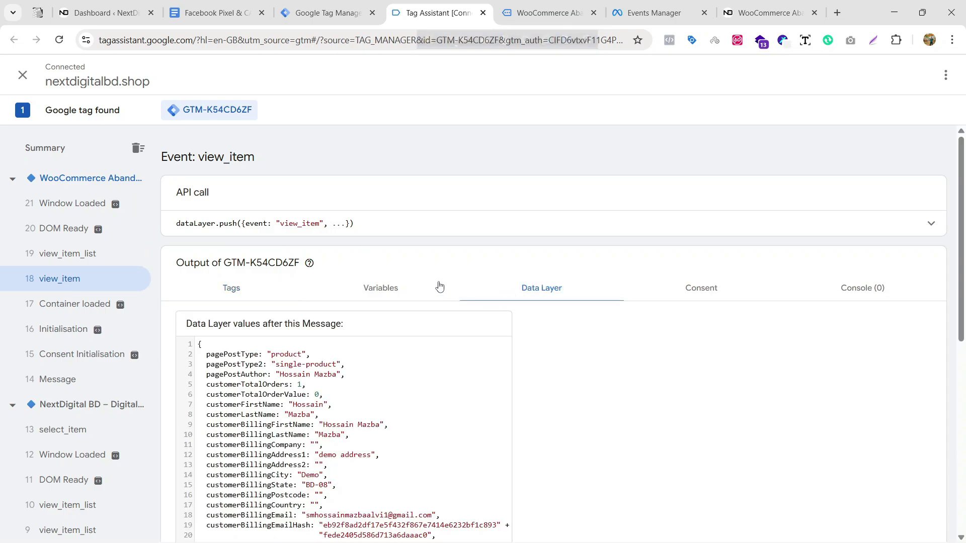
scroll(452, 247, down, 5)
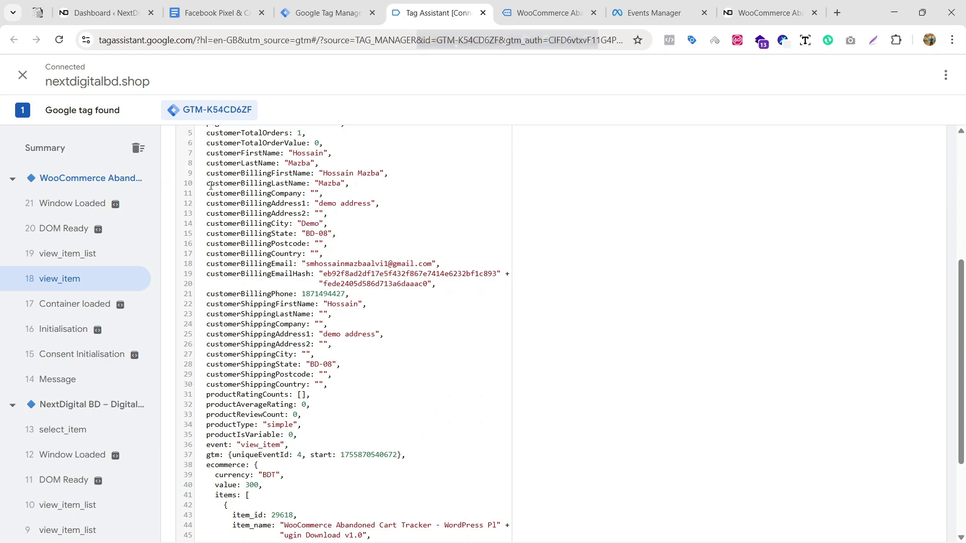
scroll(211, 186, down, 3)
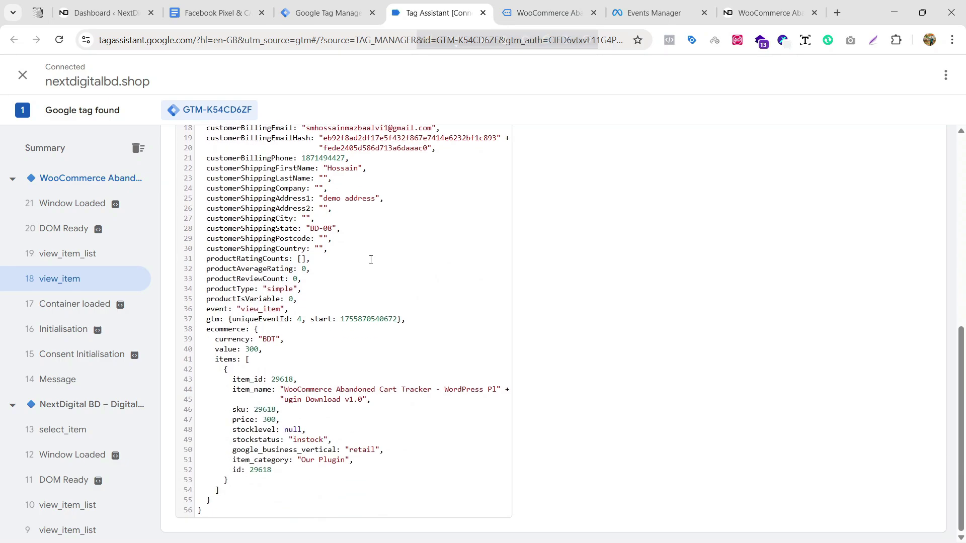
Compare the product page with its view_item data layer and examine the ecommerce key and the object it encloses
click(548, 12)
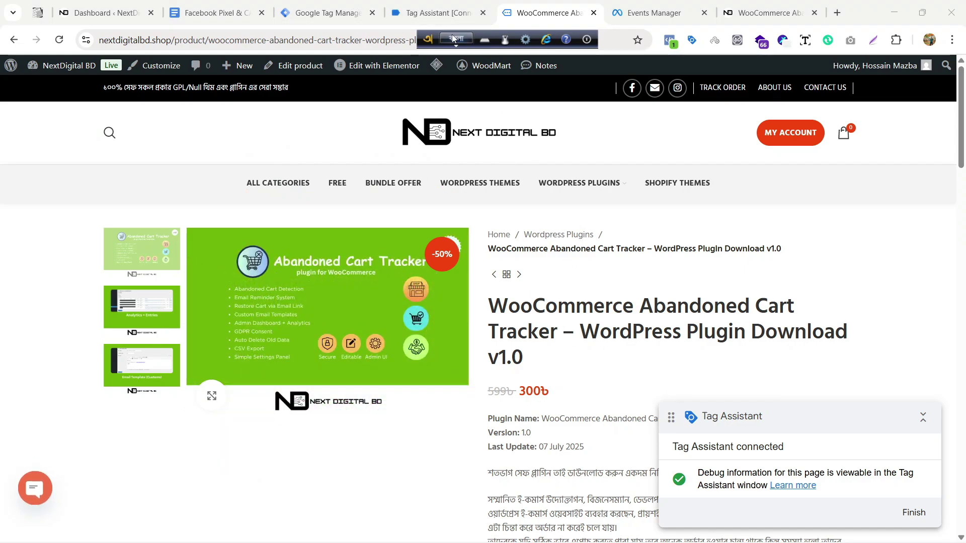
click(452, 15)
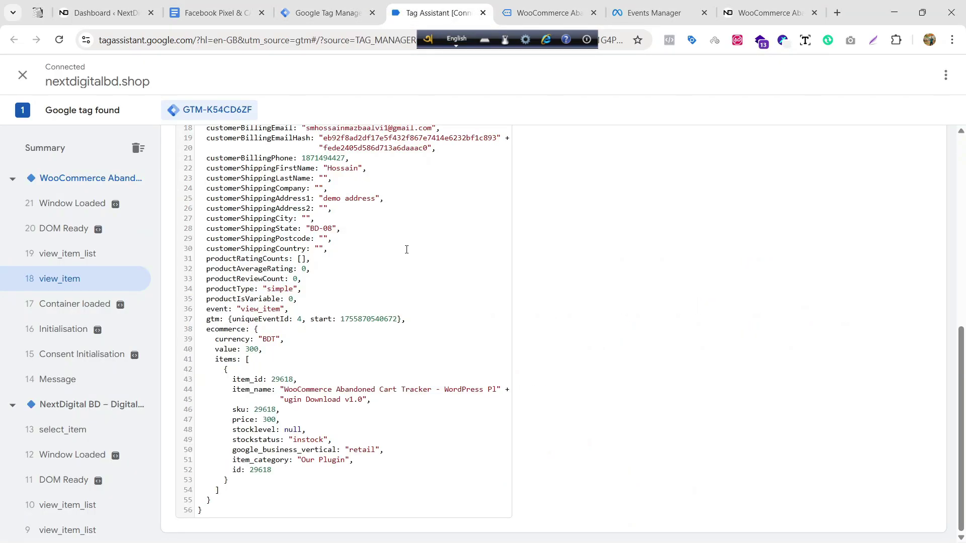
scroll(214, 338, up, 4)
scroll(297, 301, down, 4)
drag(206, 329, 253, 528)
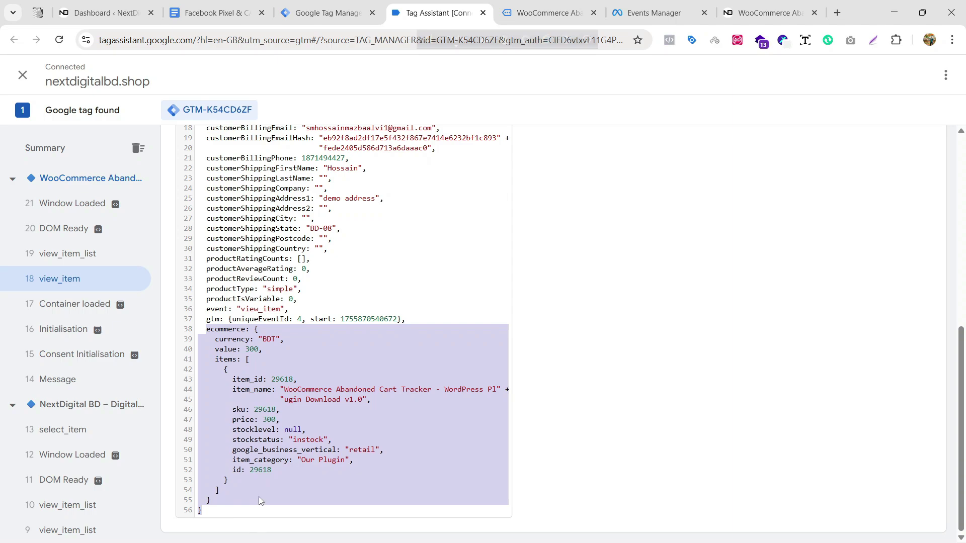
click(378, 404)
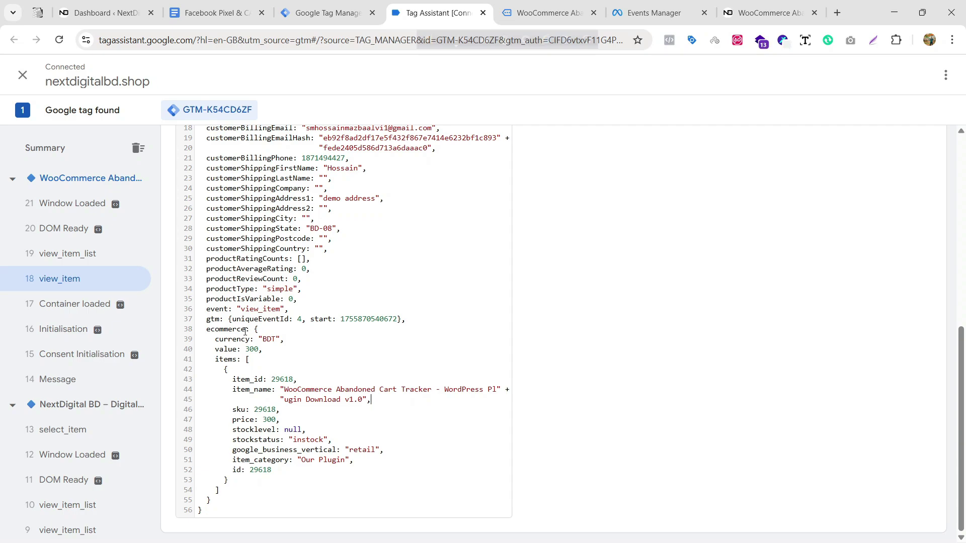
drag(247, 332, 204, 329)
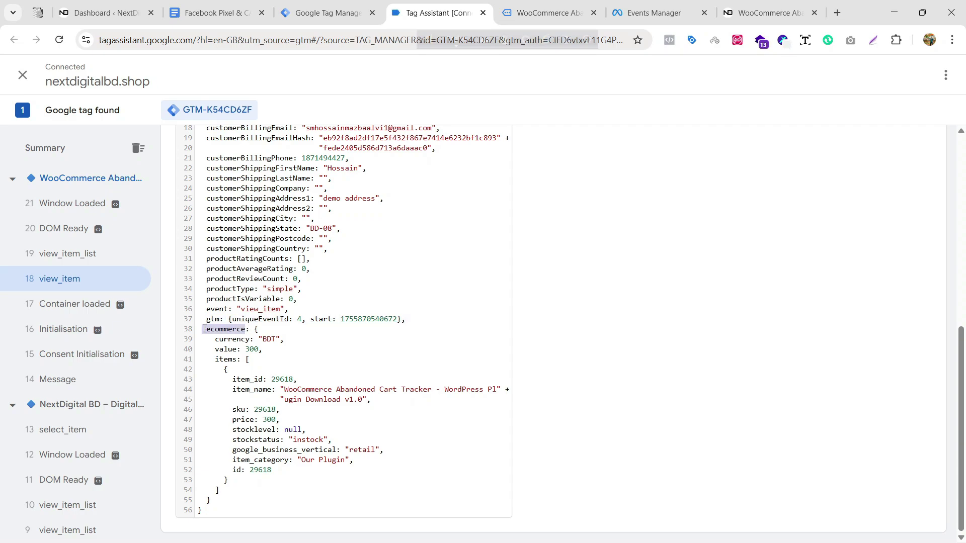
click(230, 331)
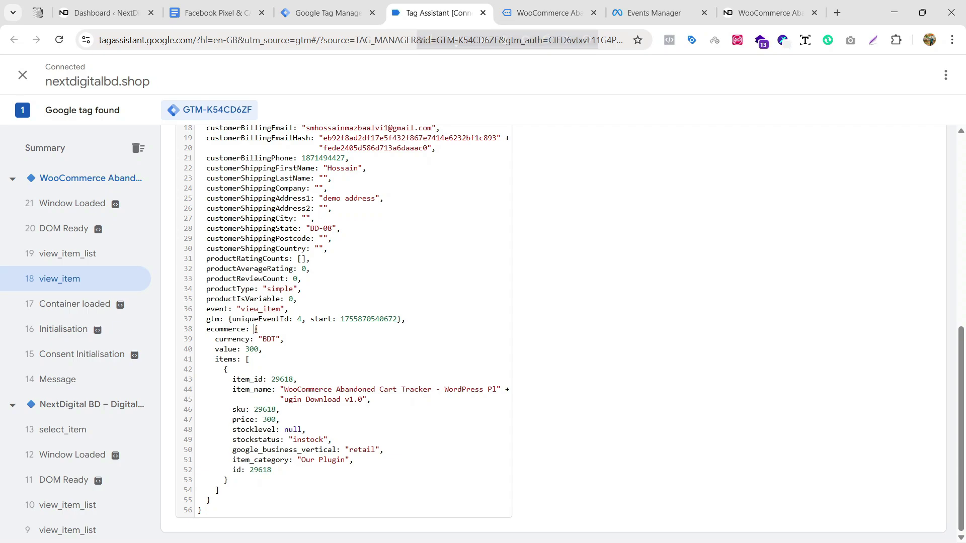
drag(256, 329, 252, 508)
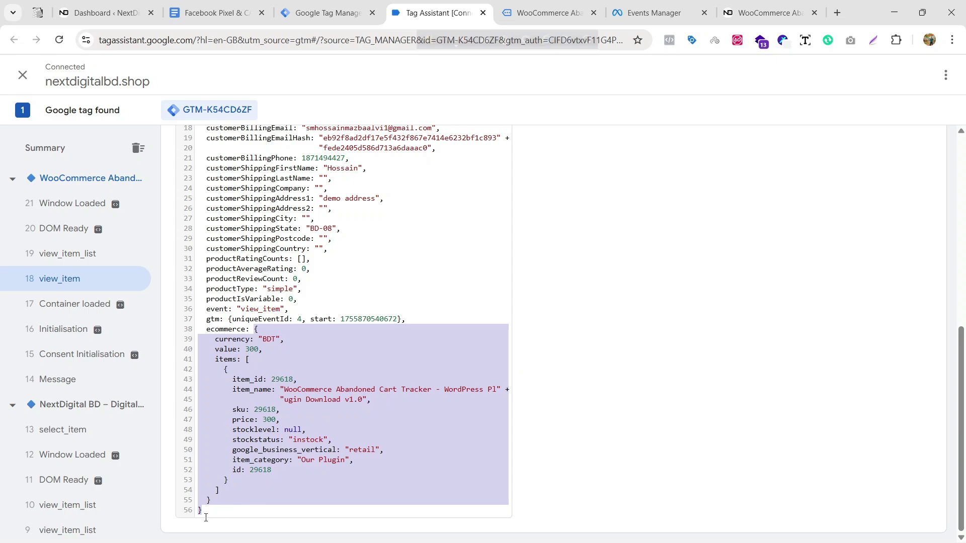
click(261, 331)
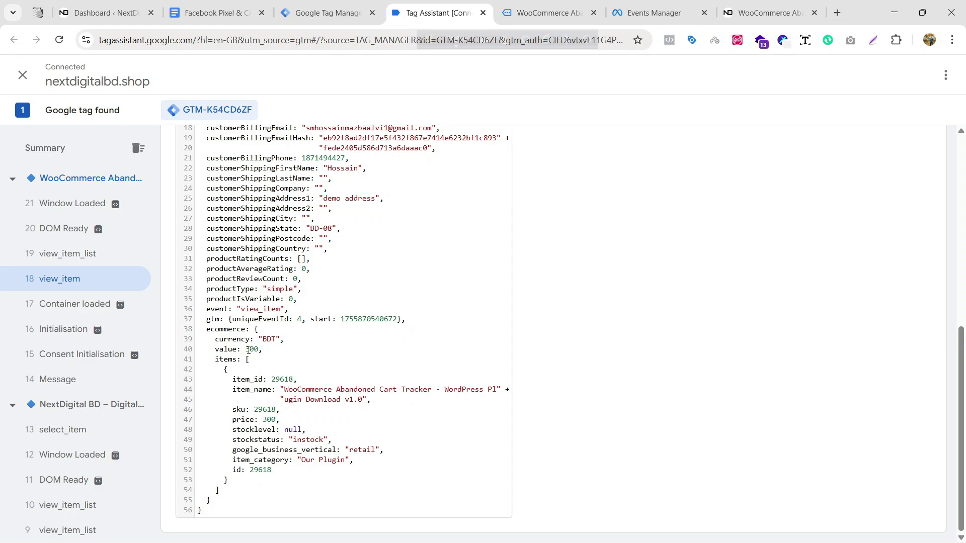
Examine the items key inside the ecommerce object and the product fields from item_id to id
drag(217, 358, 246, 359)
click(246, 359)
drag(217, 360, 290, 466)
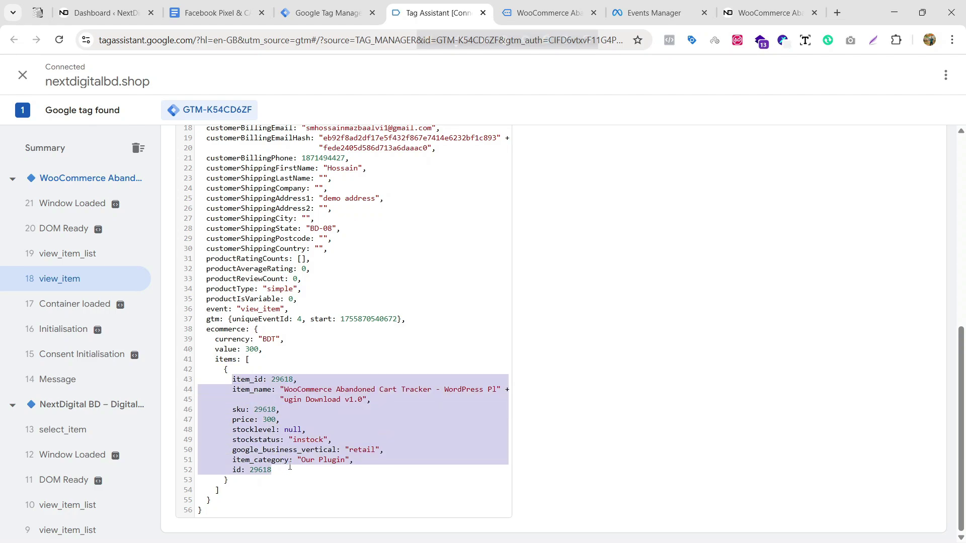
click(248, 368)
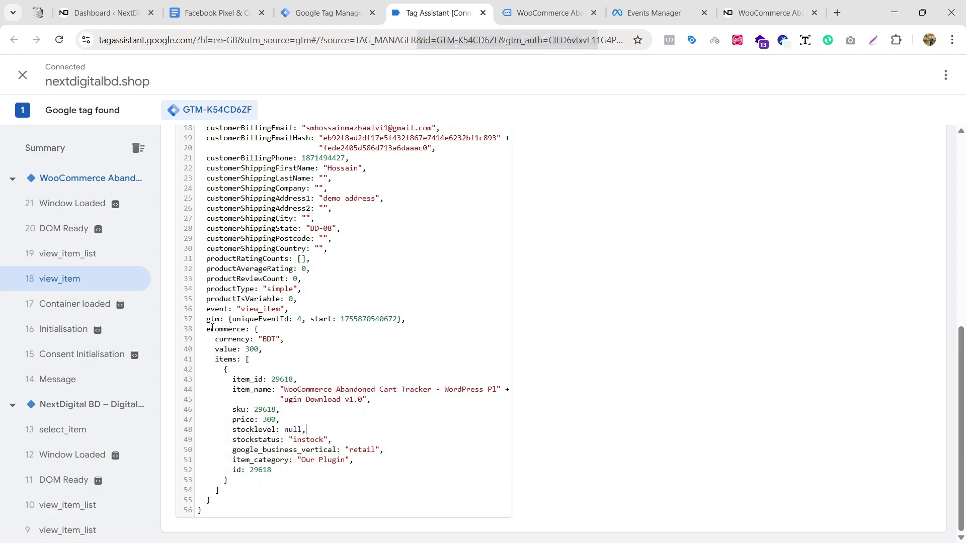
Check each part of the Product ID variable's path, ecommerce.items.0.item_id, in the setup document
click(327, 13)
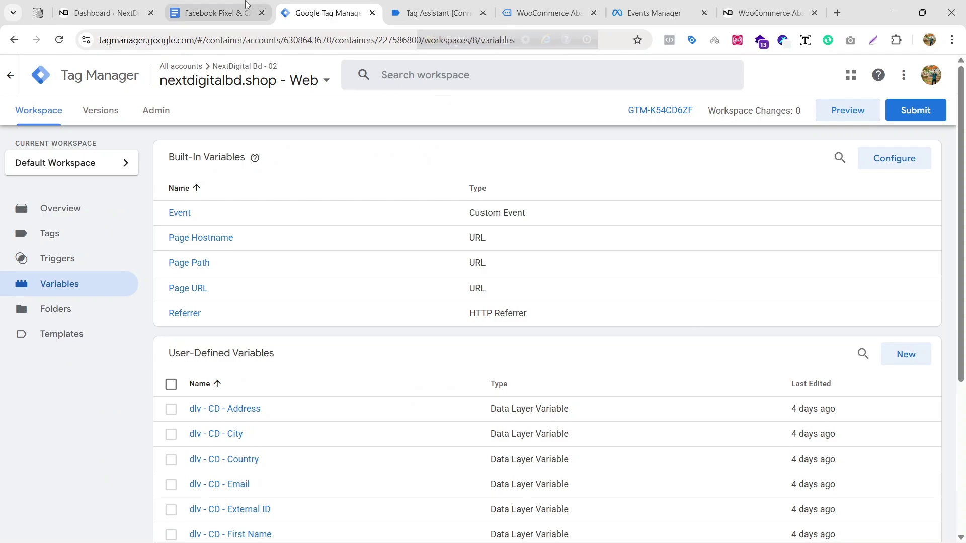
click(216, 12)
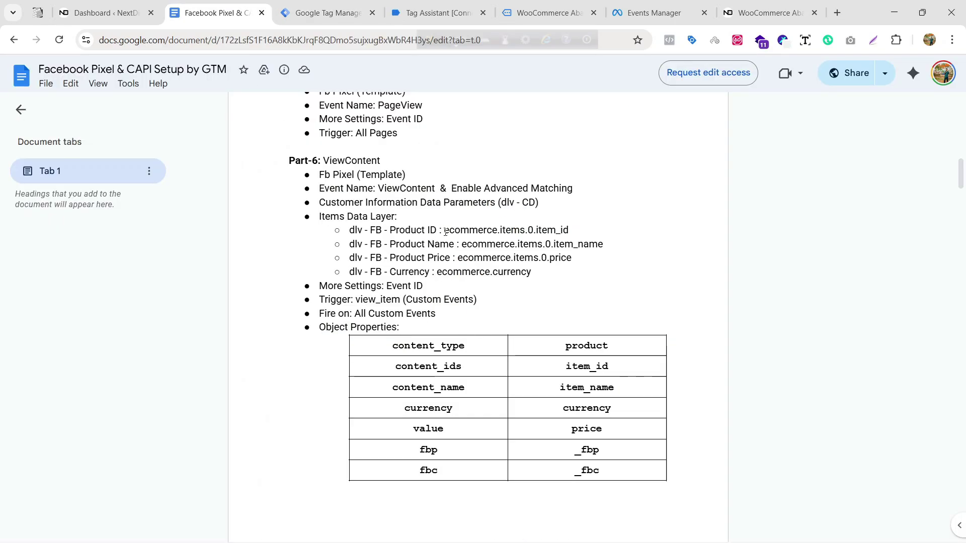
drag(446, 231, 499, 231)
click(500, 232)
double_click(512, 230)
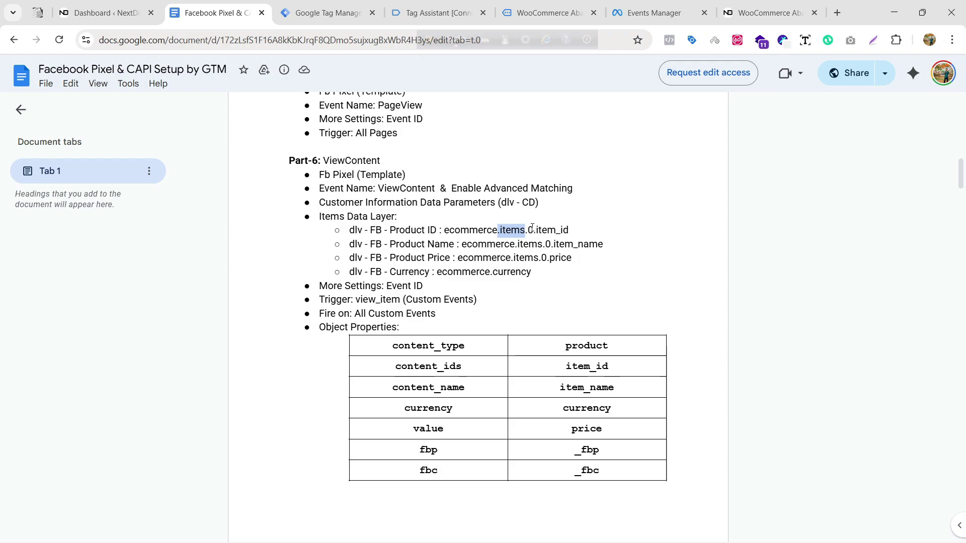
click(536, 230)
double_click(531, 230)
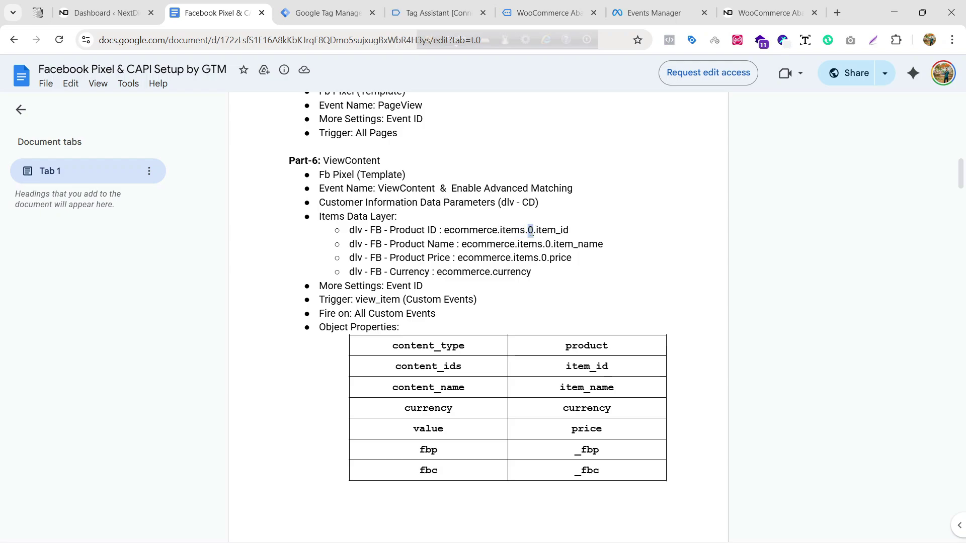
click(532, 230)
double_click(532, 230)
click(534, 230)
double_click(536, 230)
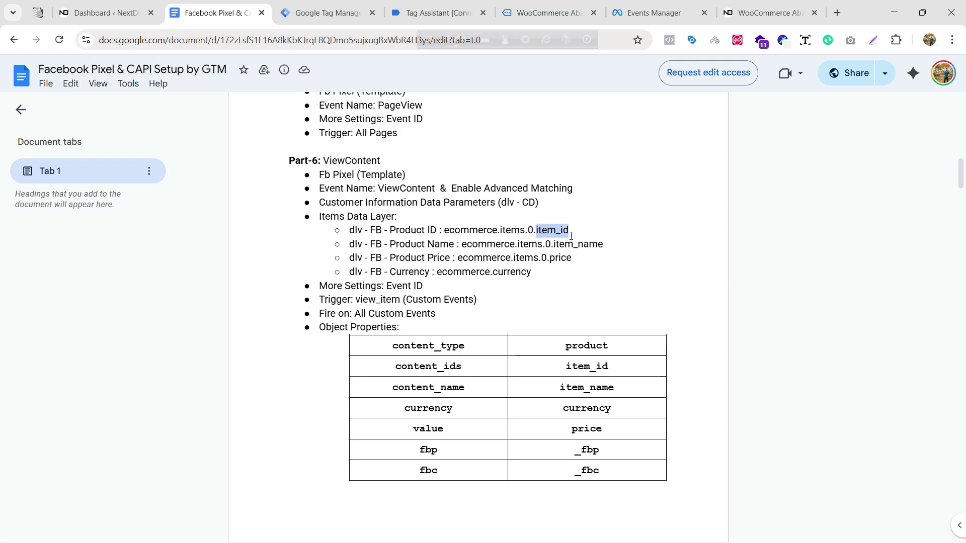
click(500, 232)
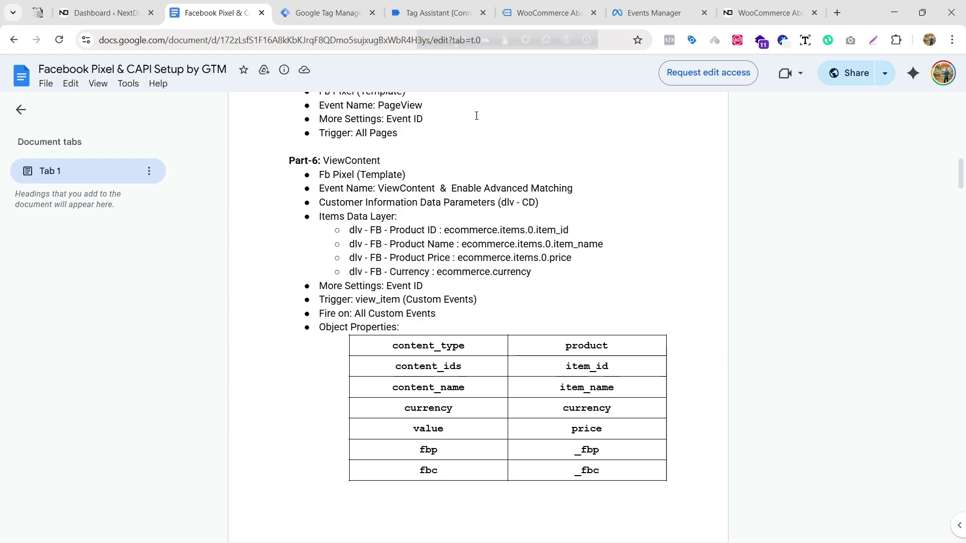
Trace the Product ID path through the ecommerce, items and item_id keys in Tag Assistant's view_item data layer
click(458, 11)
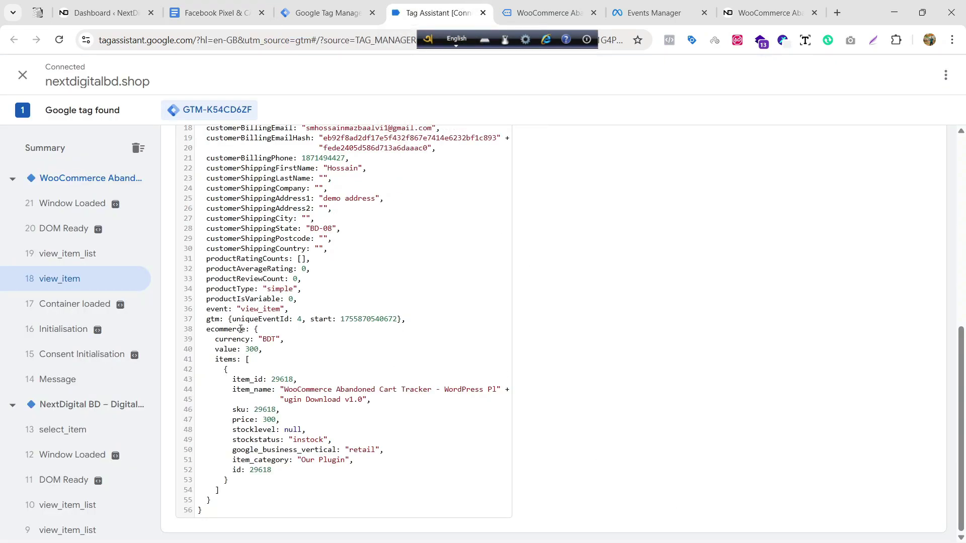
drag(245, 329, 203, 330)
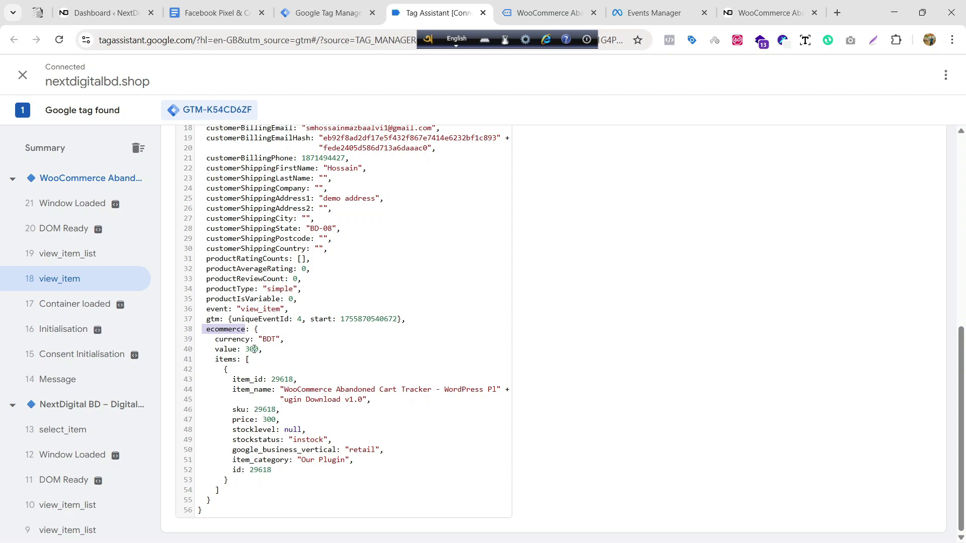
drag(237, 359, 214, 360)
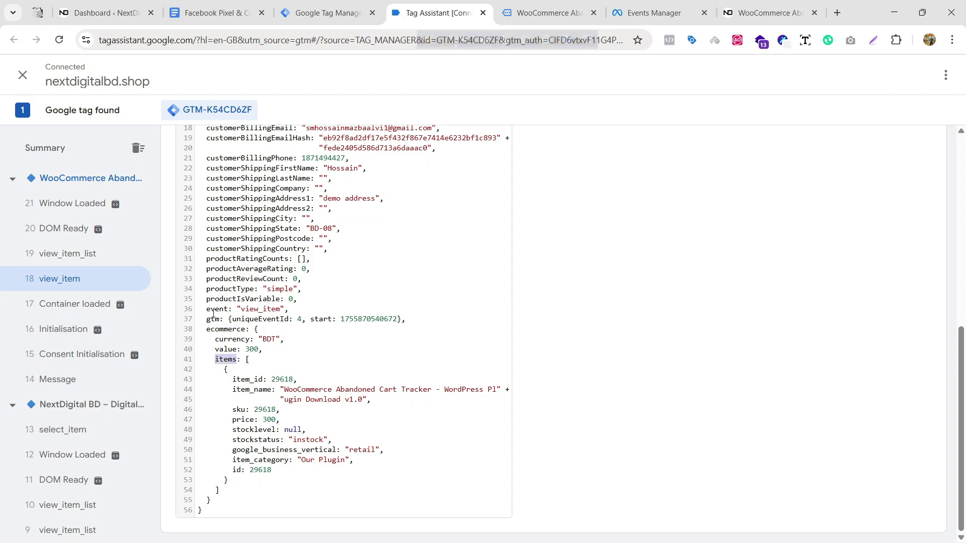
click(231, 332)
double_click(232, 361)
double_click(252, 381)
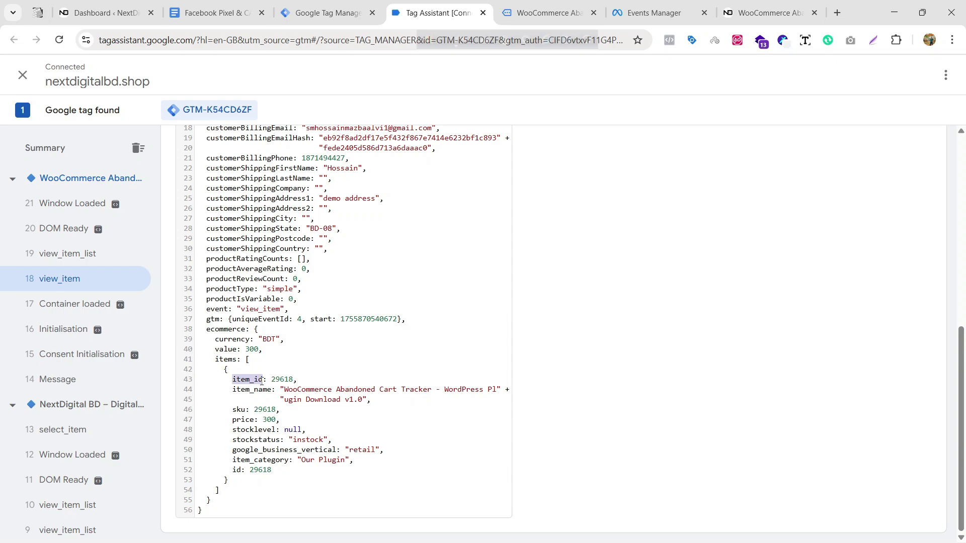
drag(272, 379, 293, 380)
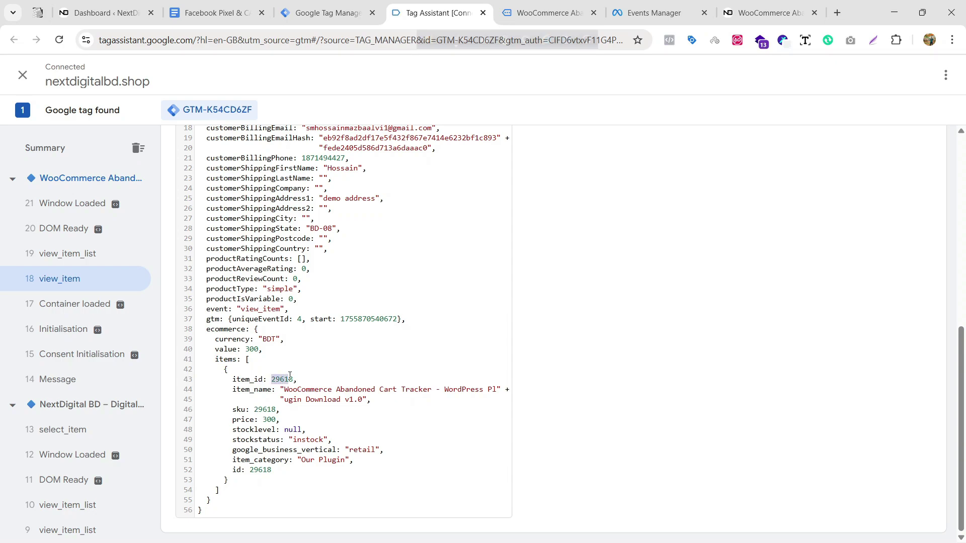
double_click(248, 381)
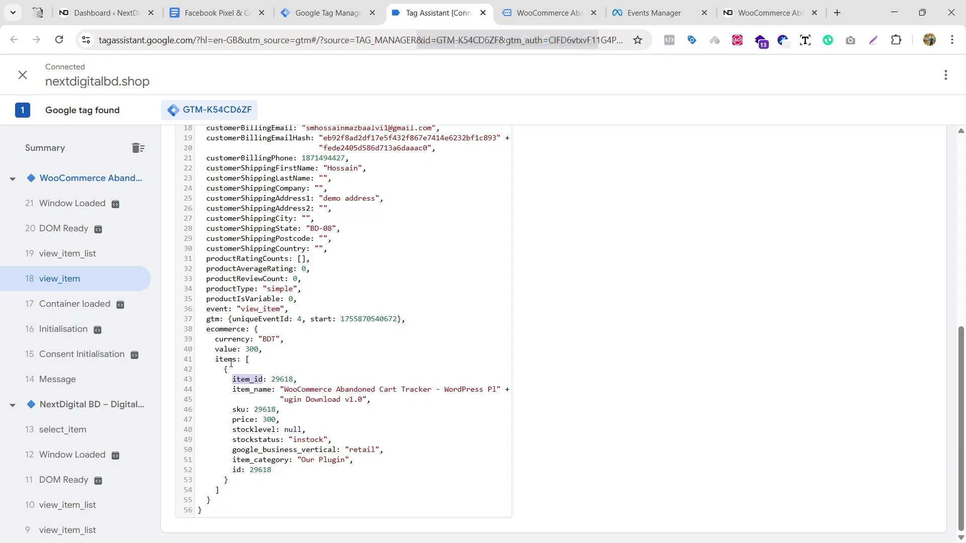
Examine where the items array starts and ends, and the extent of the first product object inside it
click(244, 362)
drag(224, 493, 217, 491)
drag(248, 359, 258, 487)
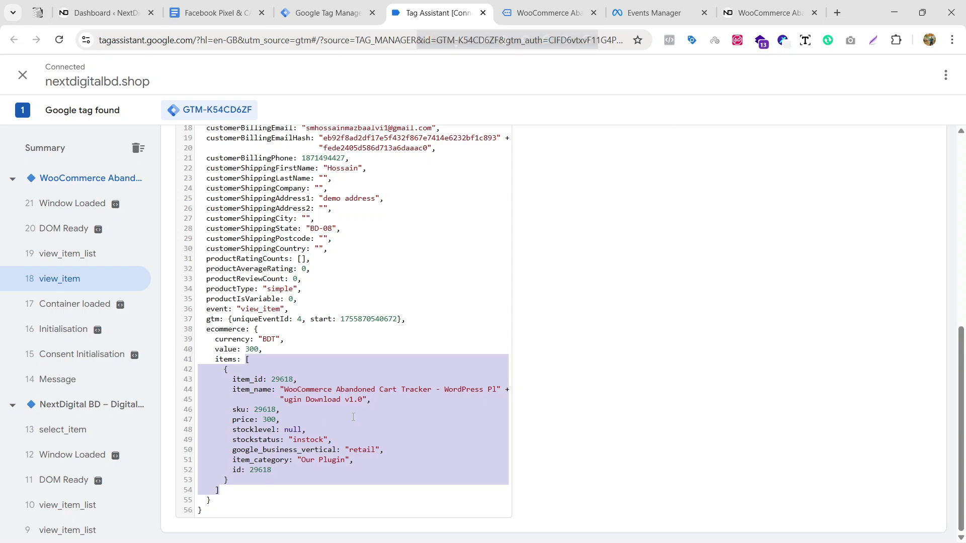
click(276, 400)
drag(225, 370, 229, 481)
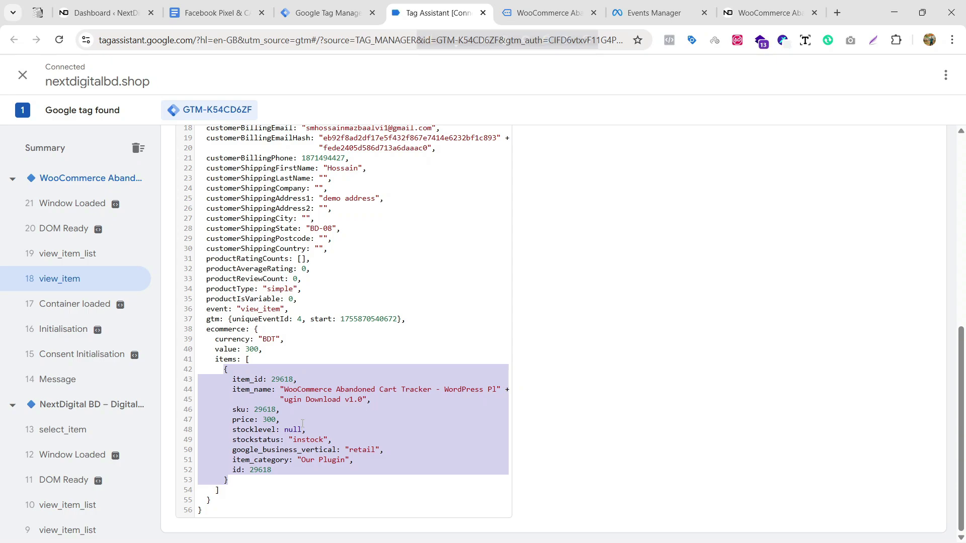
Trace the product name's path through the ecommerce, items and item_name keys in the view_item data layer
click(302, 424)
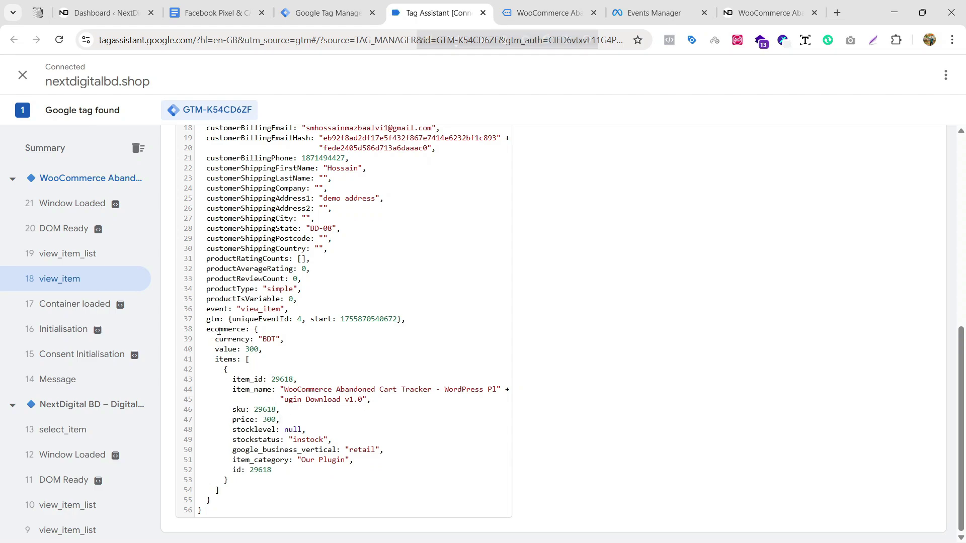
drag(245, 328, 203, 328)
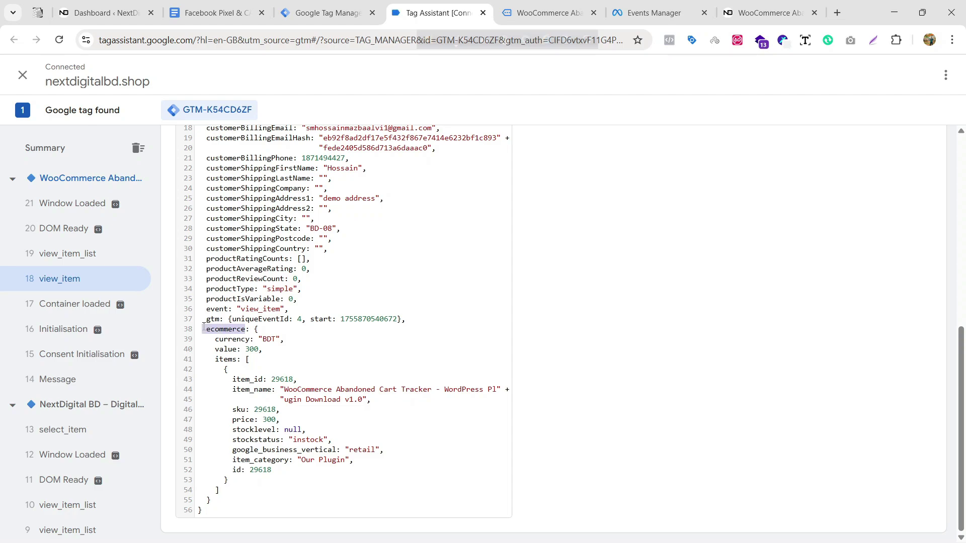
drag(239, 359, 216, 363)
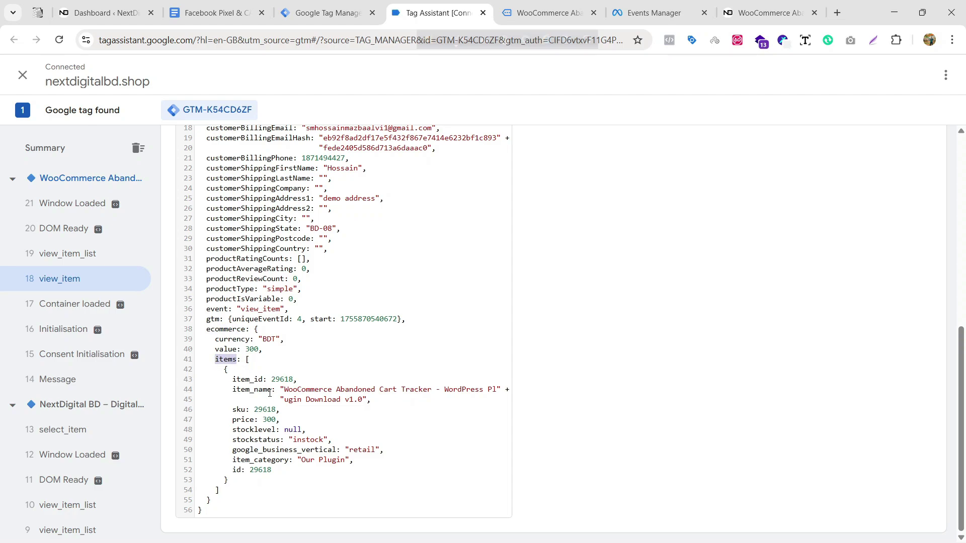
drag(270, 394, 229, 400)
click(248, 390)
Trace the product price's path through the ecommerce, items and price keys in the view_item data layer
double_click(223, 330)
double_click(227, 359)
double_click(244, 419)
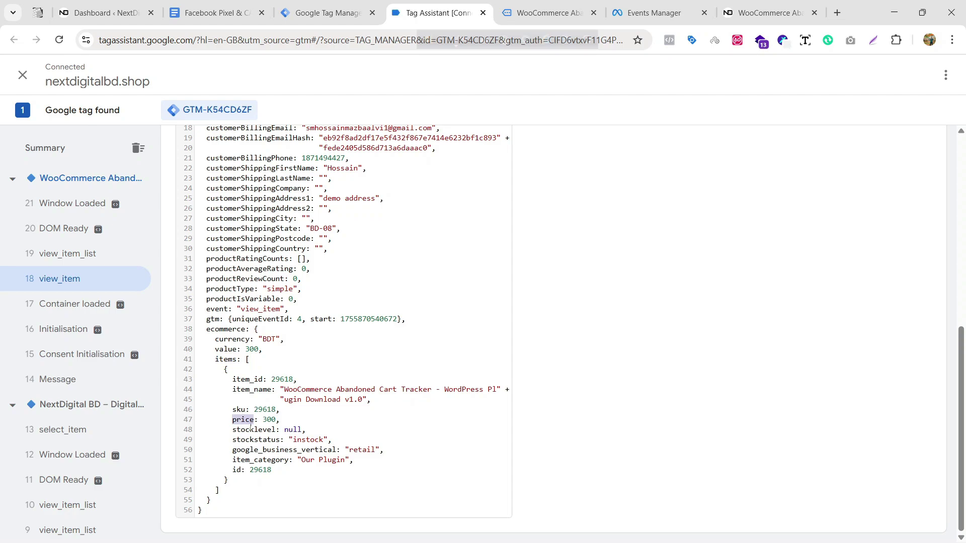
Examine the sku, stockstatus, stocklevel and item_category fields of the first product in the items array
double_click(239, 410)
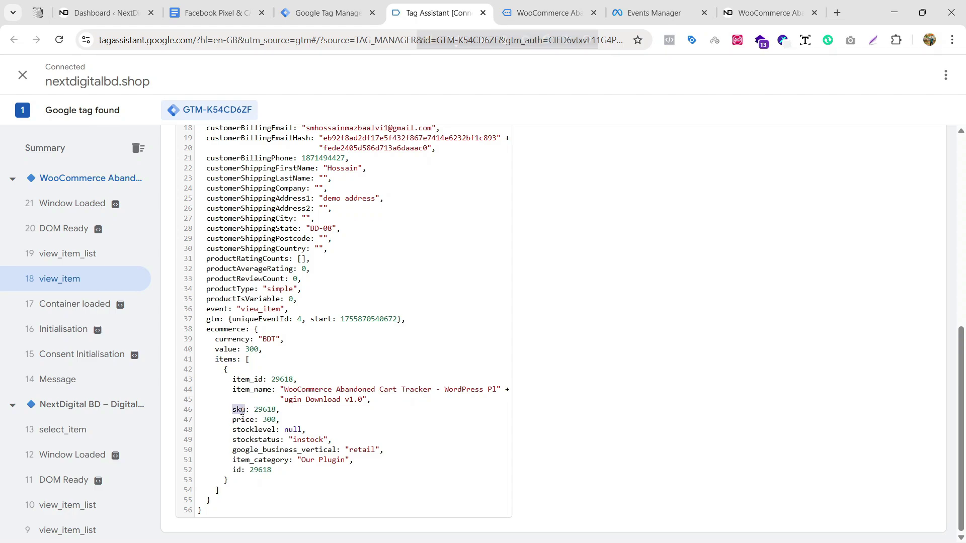
double_click(248, 442)
double_click(251, 431)
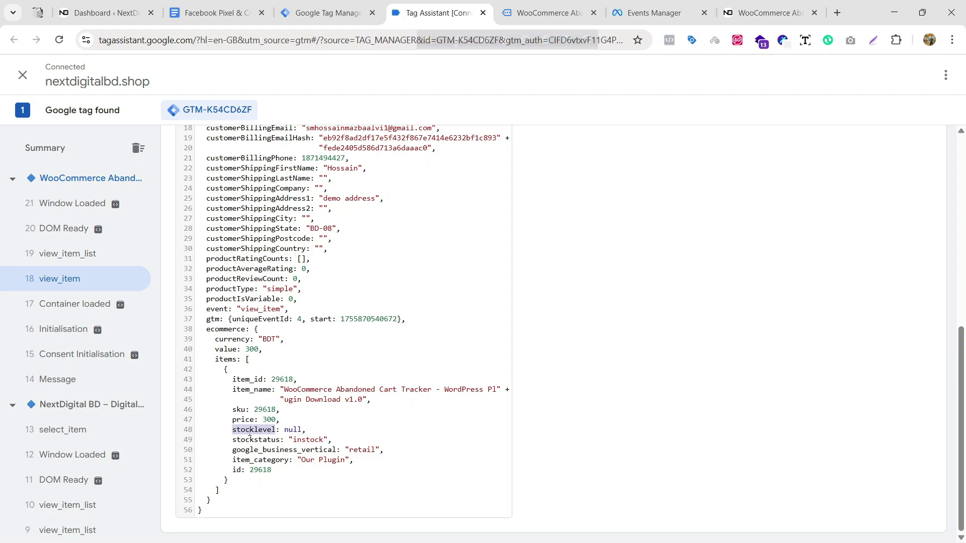
double_click(257, 462)
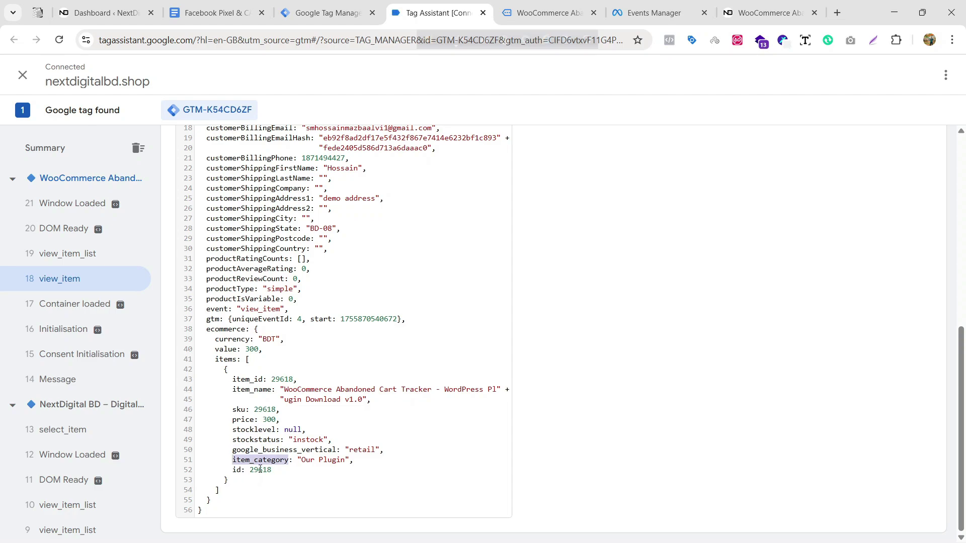
click(337, 459)
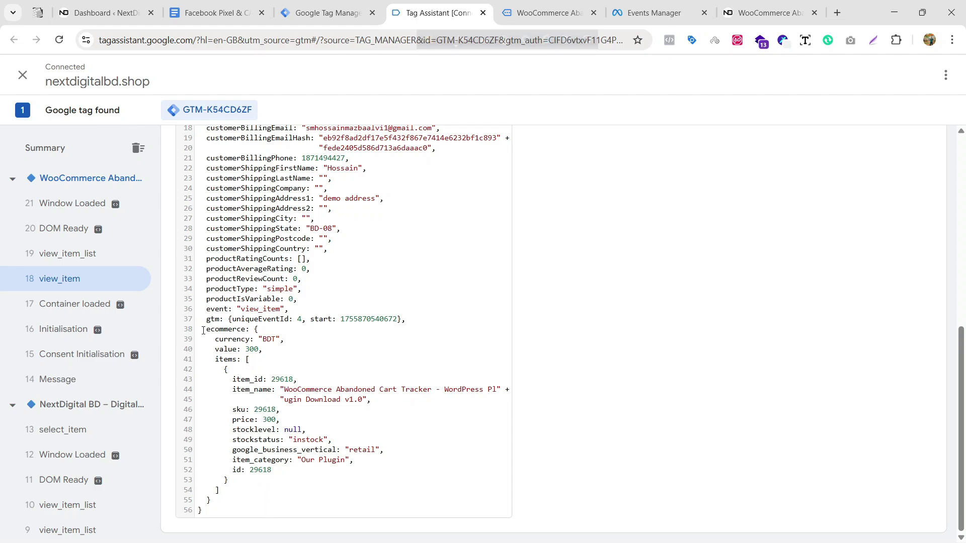
Examine the extent of the ecommerce object and the currency and value keys directly inside it
drag(207, 332, 276, 489)
click(229, 330)
mouse_move(231, 347)
mouse_down()
mouse_move(201, 338)
mouse_move(242, 335)
mouse_move(223, 341)
mouse_move(233, 354)
mouse_up()
click(208, 332)
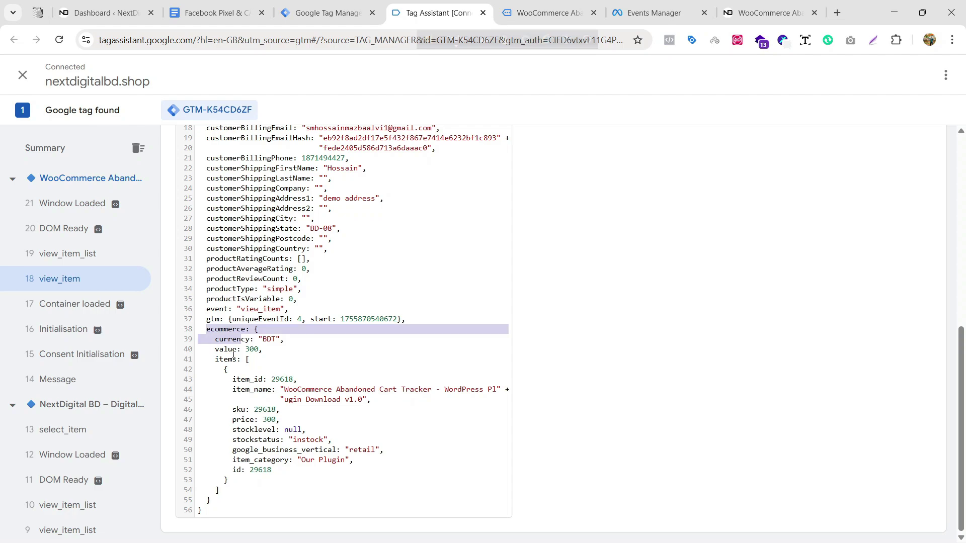
click(233, 353)
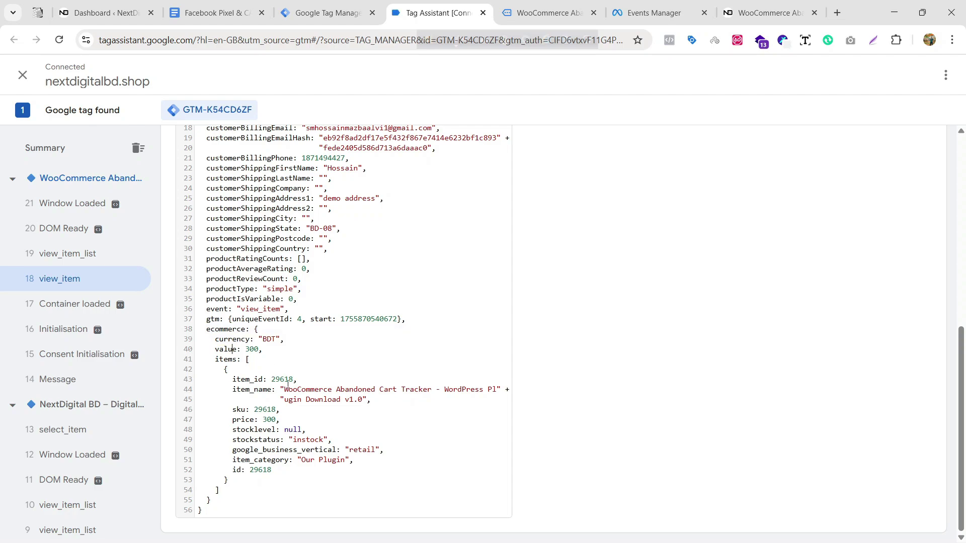
Switch to Google Tag Manager and create a Data Layer Variable named dlv - FB - Product ID
click(324, 13)
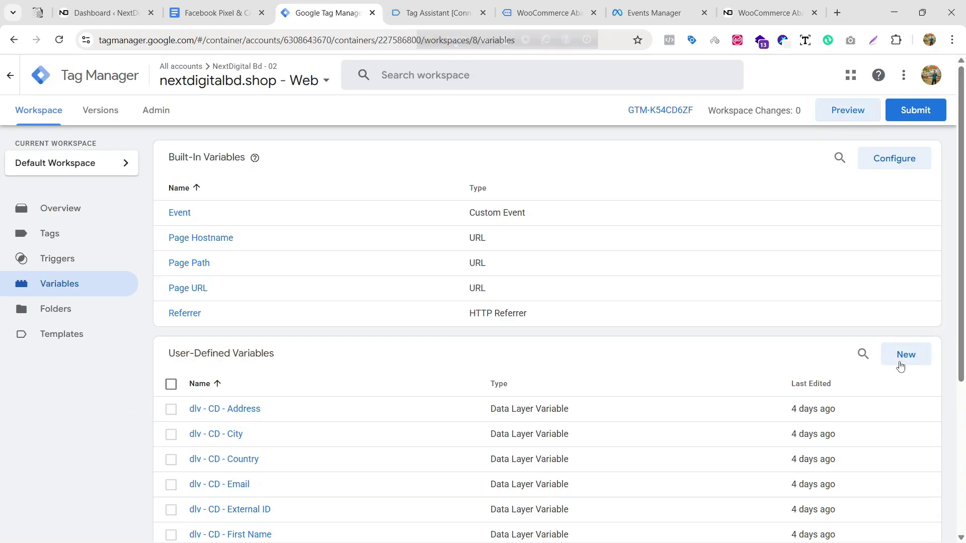
click(904, 356)
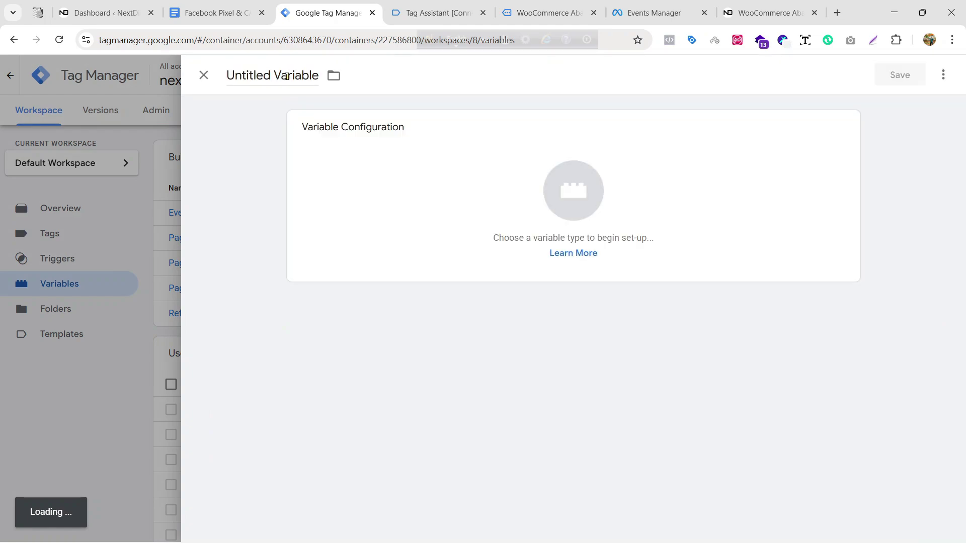
click(282, 76)
text(dlv - FB - Product ID)
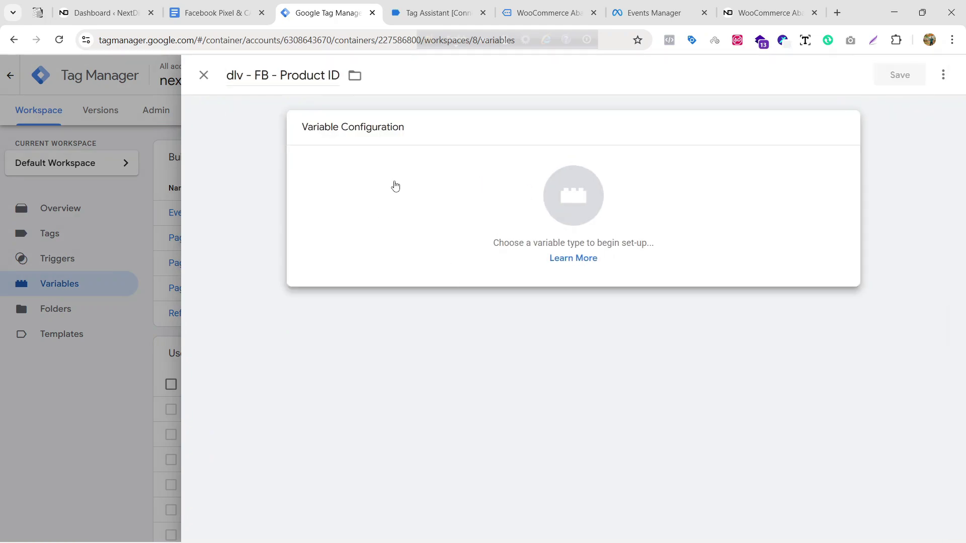
click(587, 233)
scroll(624, 372, down, 1)
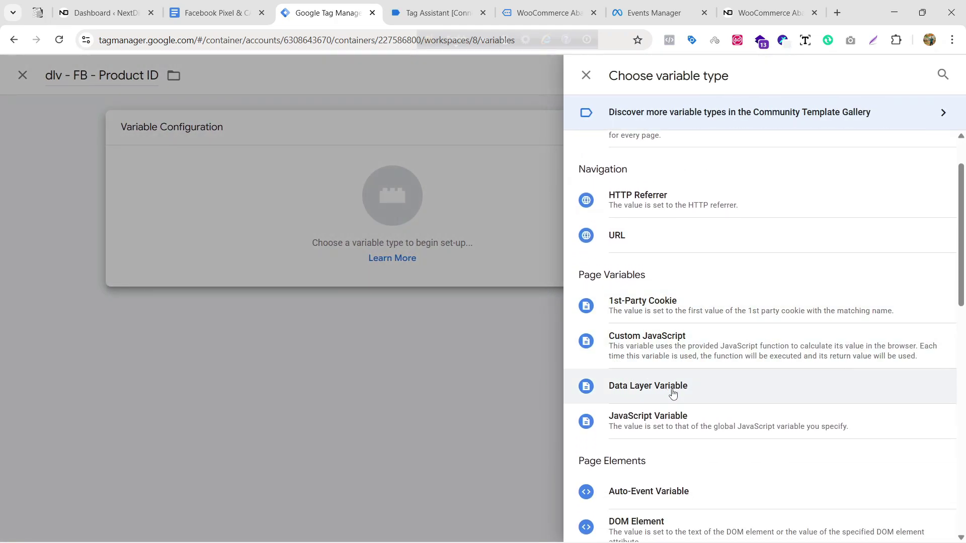
click(716, 391)
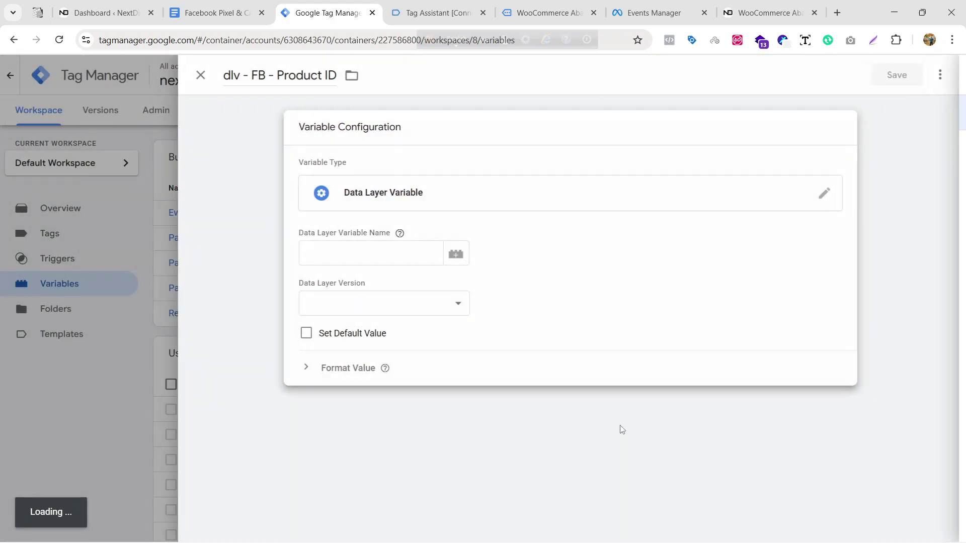
Set the Product ID variable's data layer name to ecommerce.items.0.item_id, copied from the setup document, and save the variable
click(369, 258)
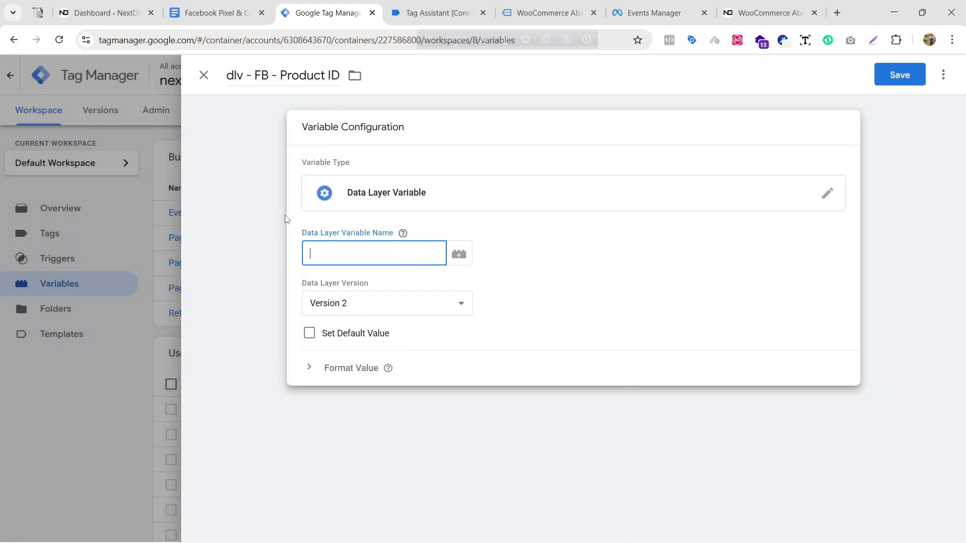
click(217, 12)
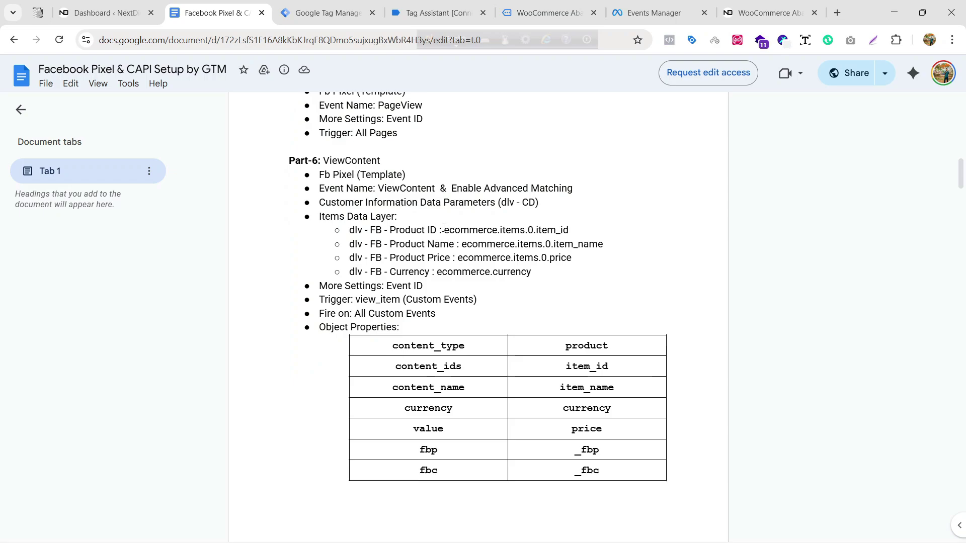
drag(444, 230, 569, 232)
key(ctrl+c)
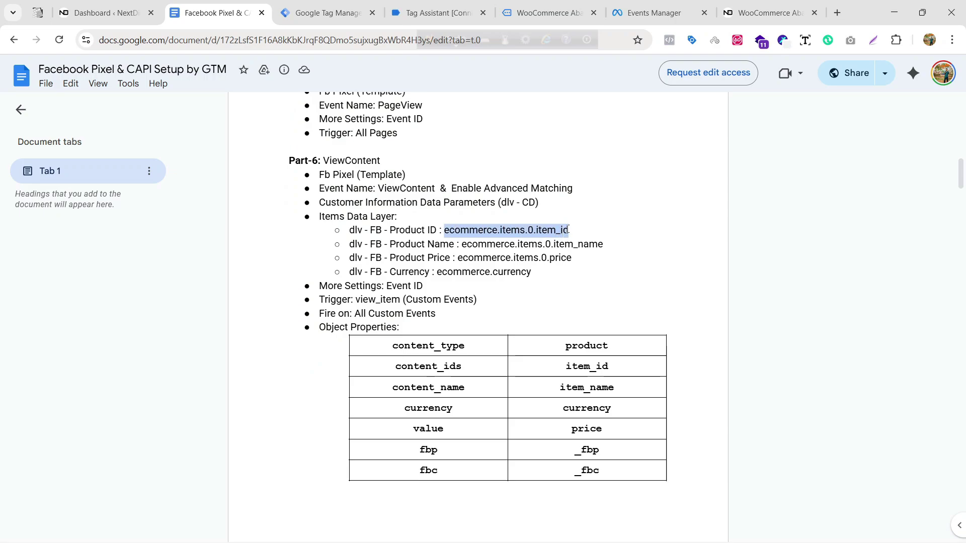
click(327, 13)
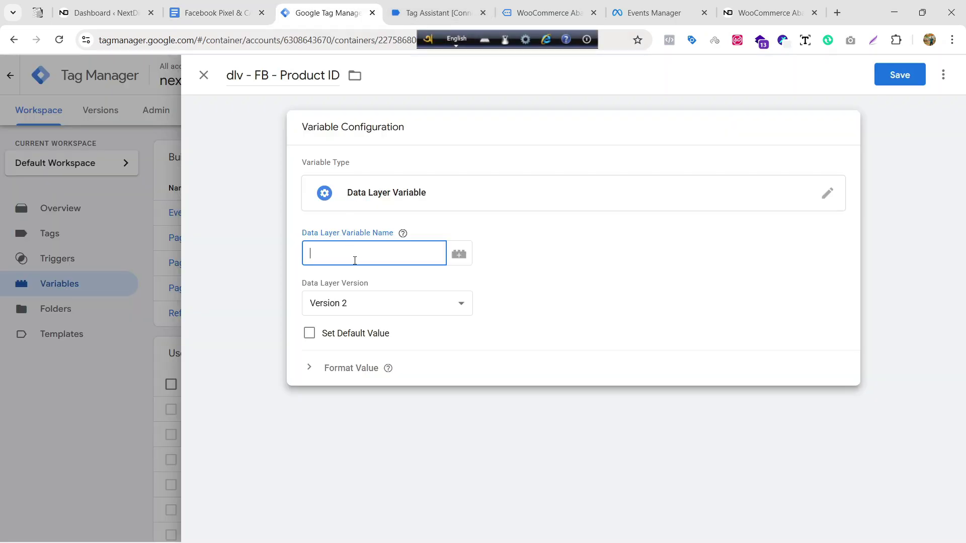
key(ctrl+v)
key(Tab)
click(550, 272)
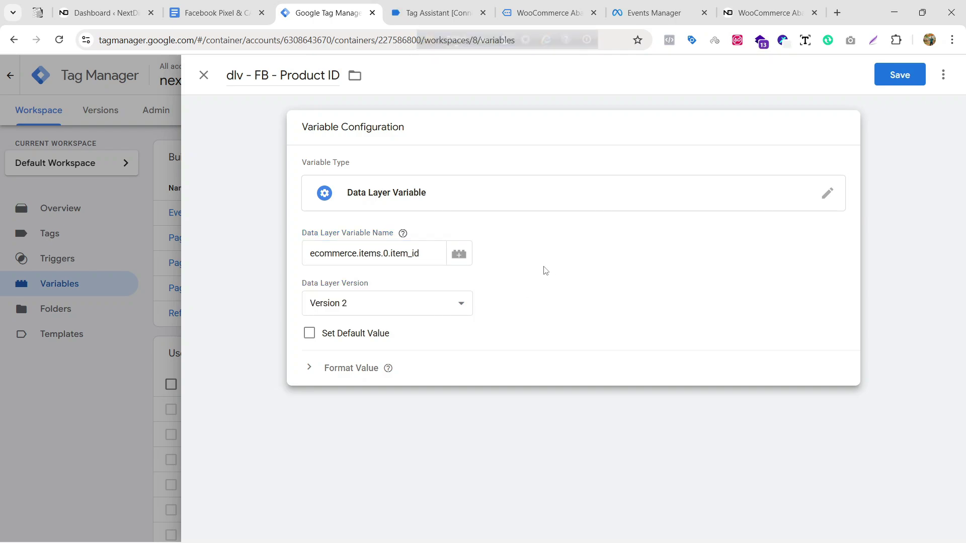
click(903, 80)
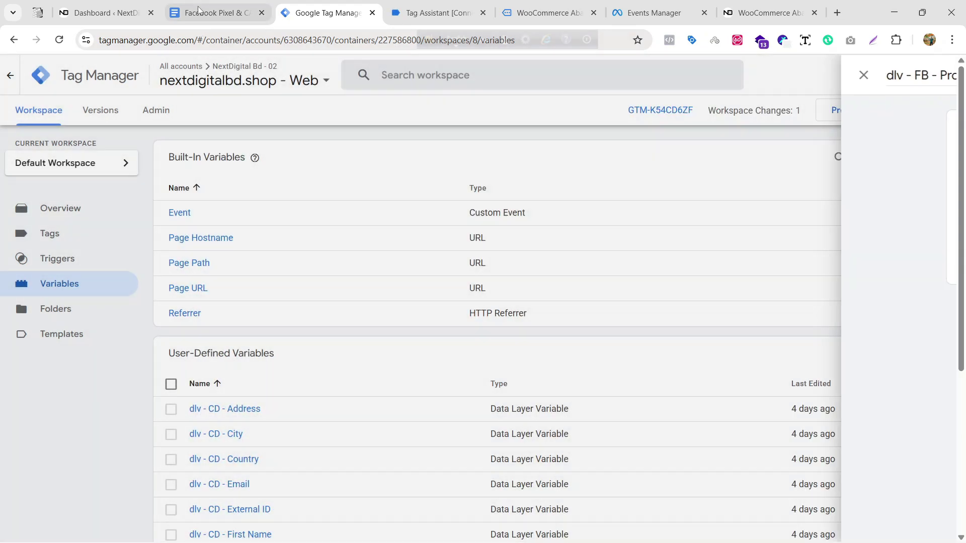
Create another Data Layer Variable named dlv - FB - Product Name, copying the name from the setup document
click(198, 10)
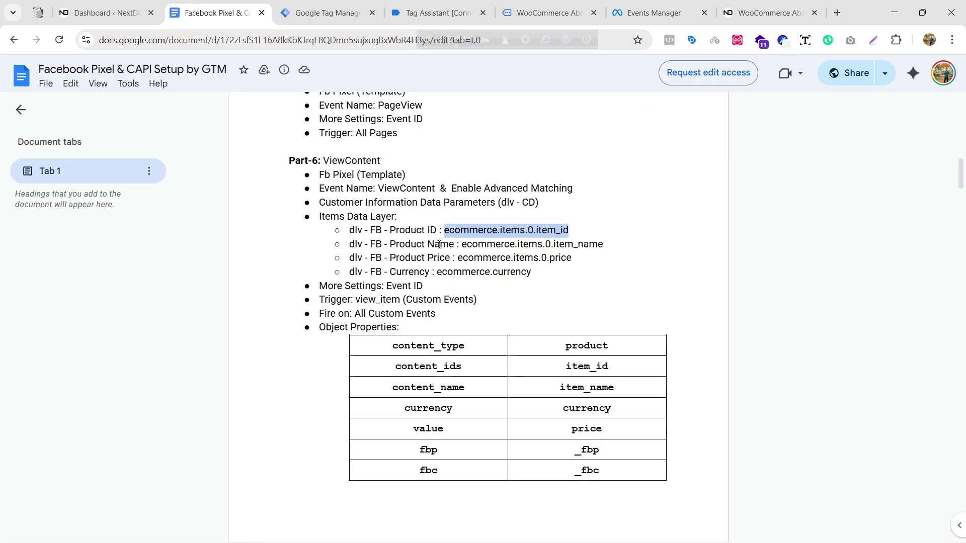
drag(456, 245, 351, 245)
key(ctrl+c)
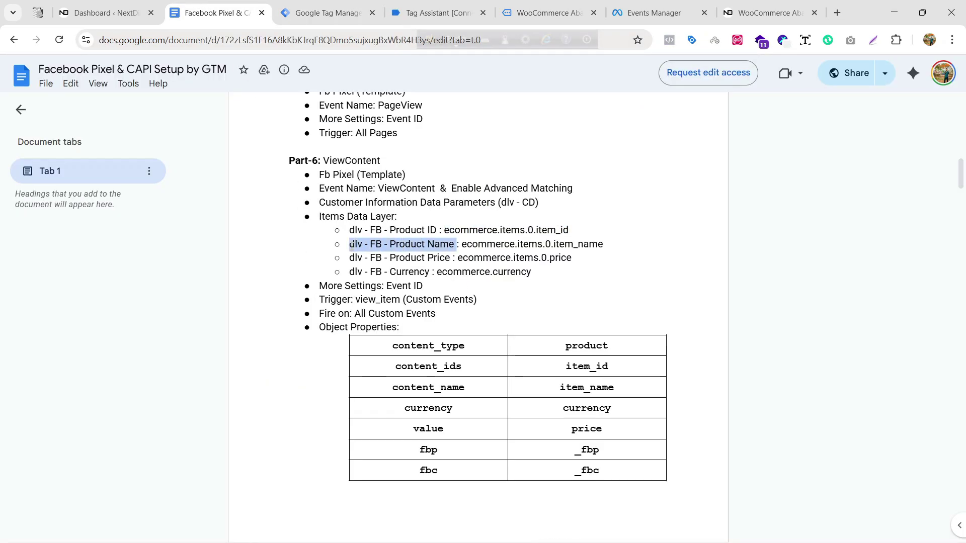
click(324, 12)
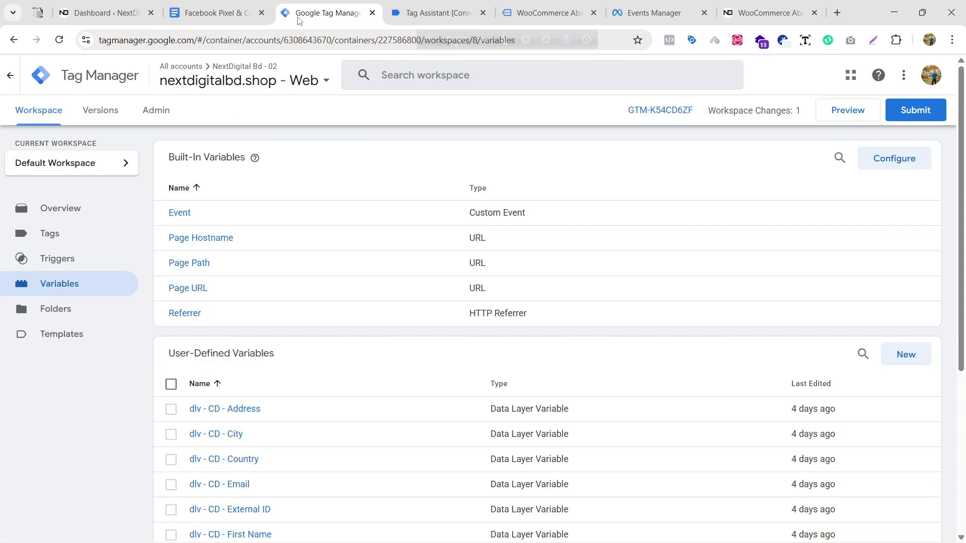
click(906, 355)
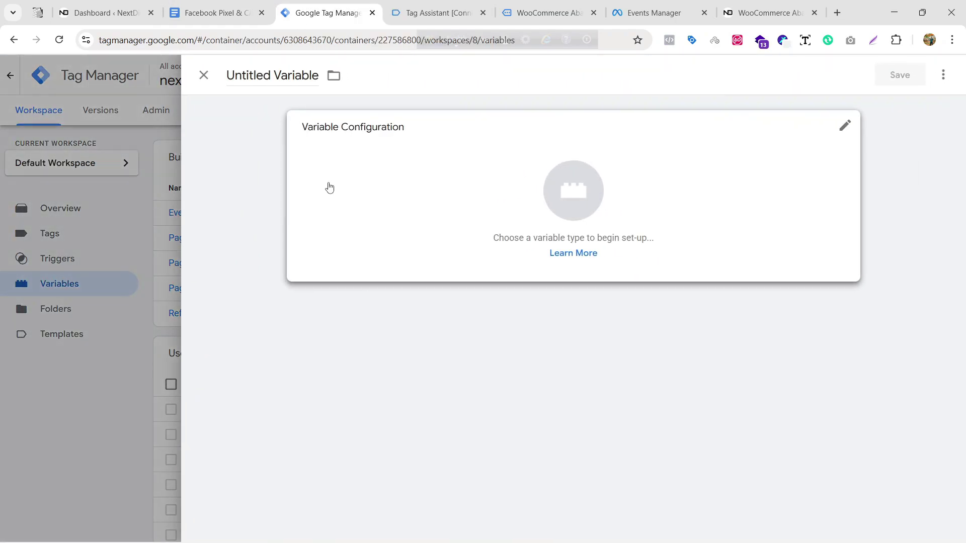
click(278, 70)
key(ctrl+v)
click(371, 127)
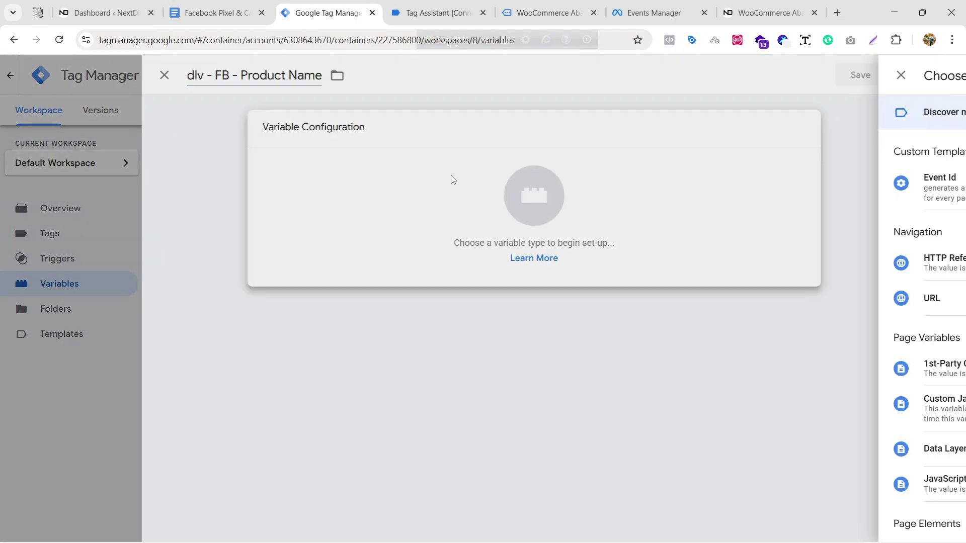
scroll(677, 346, down, 3)
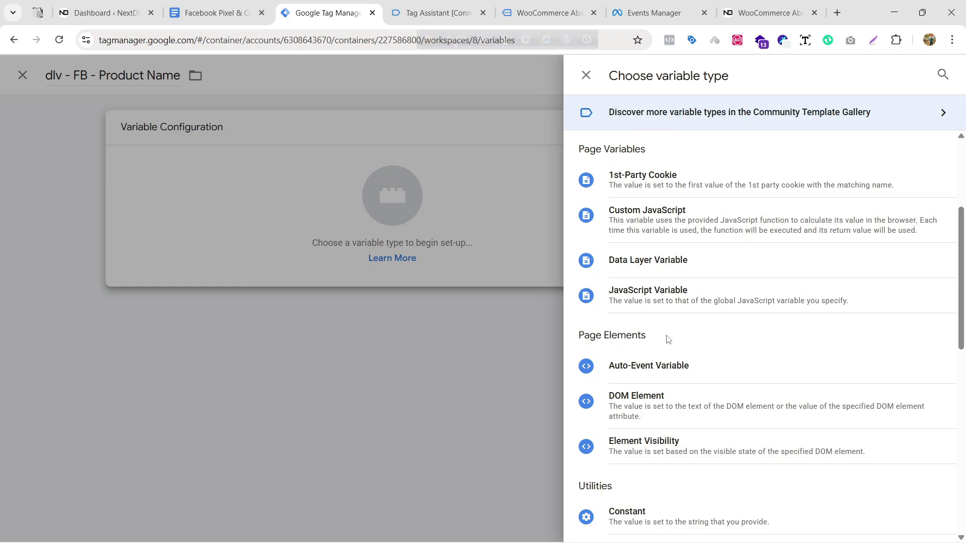
click(703, 268)
Set the Product Name variable's data layer name to ecommerce.items.0.item_name, copied from the setup document, and save the variable
click(212, 13)
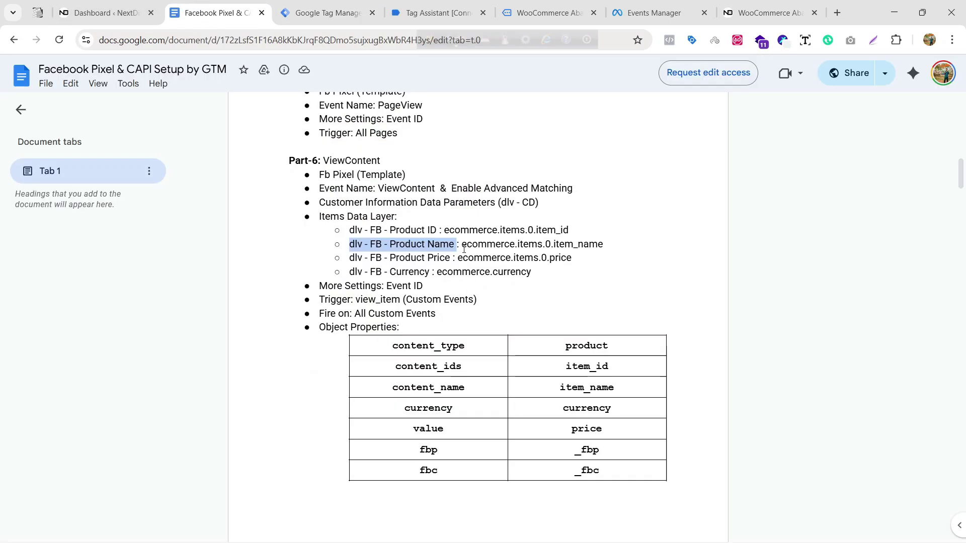
drag(462, 247, 605, 243)
key(ctrl+c)
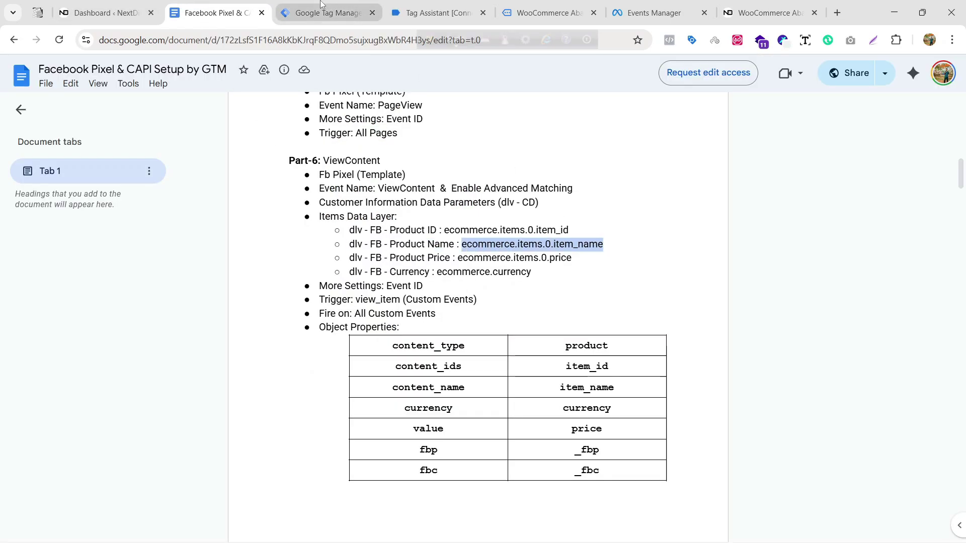
click(327, 13)
click(369, 254)
key(ctrl+v)
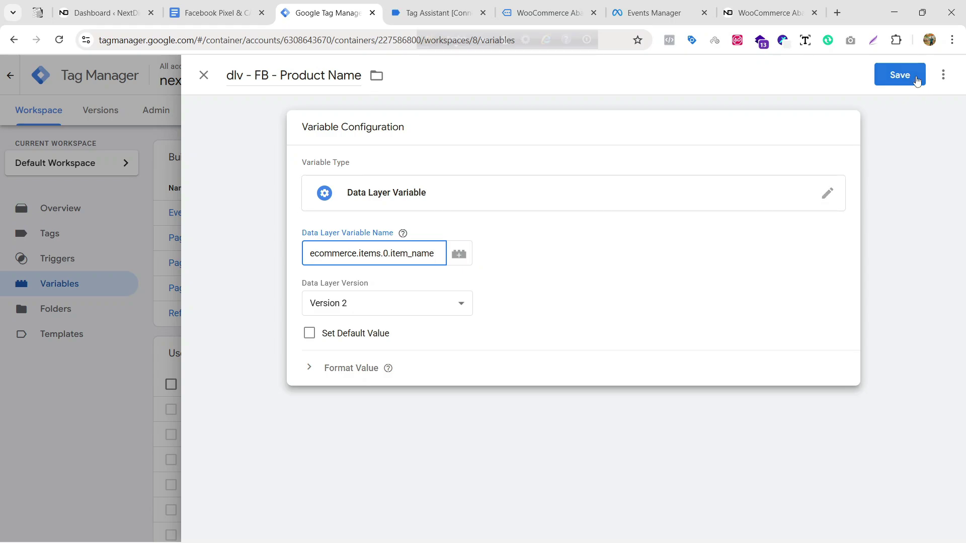
click(915, 79)
click(894, 84)
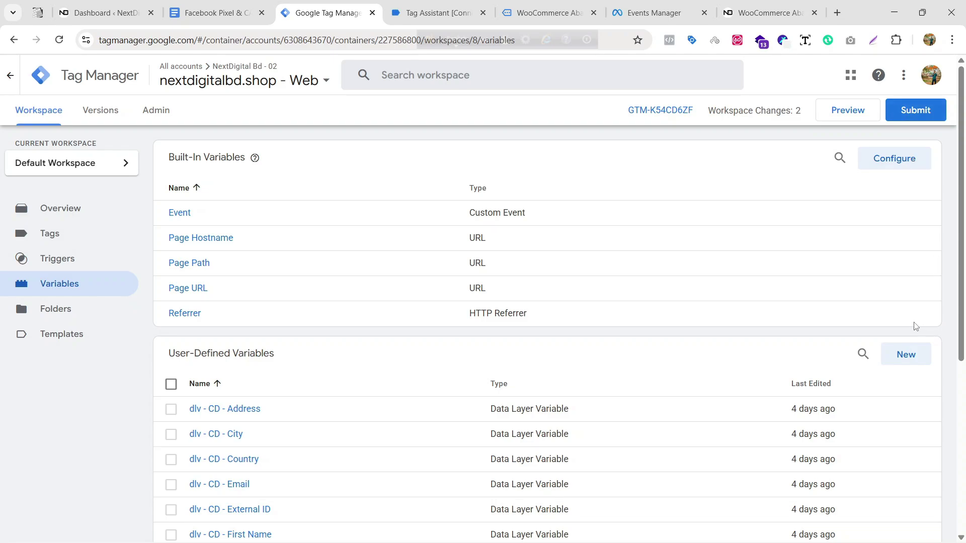
Create another user-defined variable named dlv - FB - Product Price, copying the name from the setup document
click(906, 355)
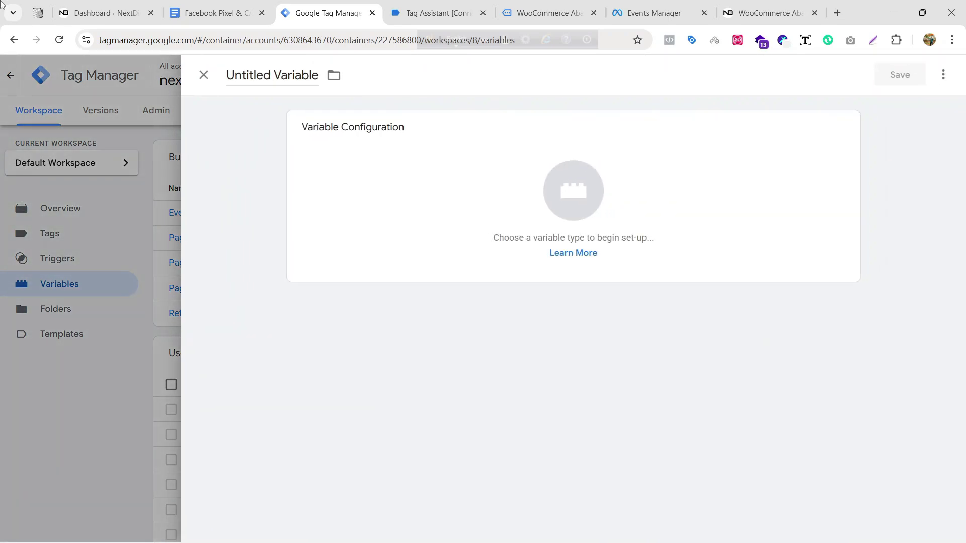
click(216, 13)
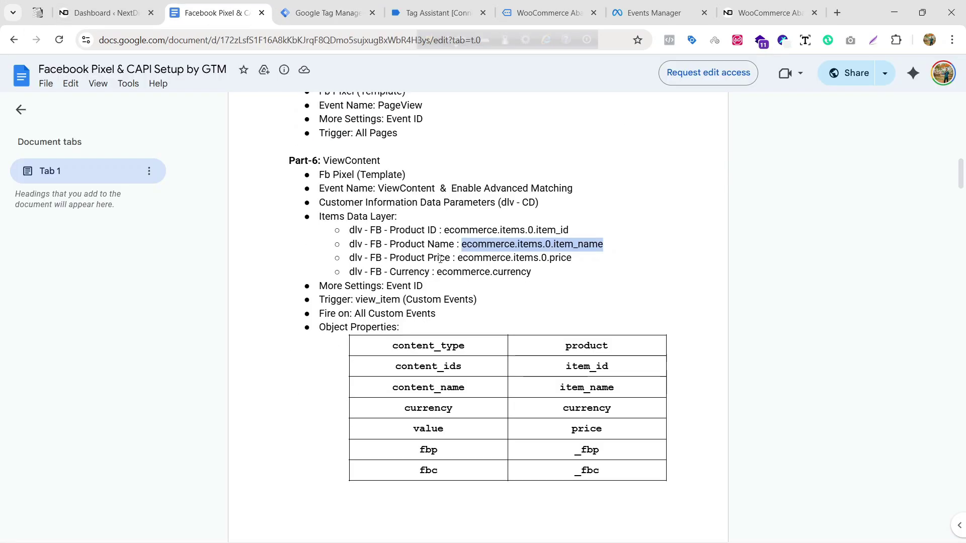
drag(458, 261, 349, 259)
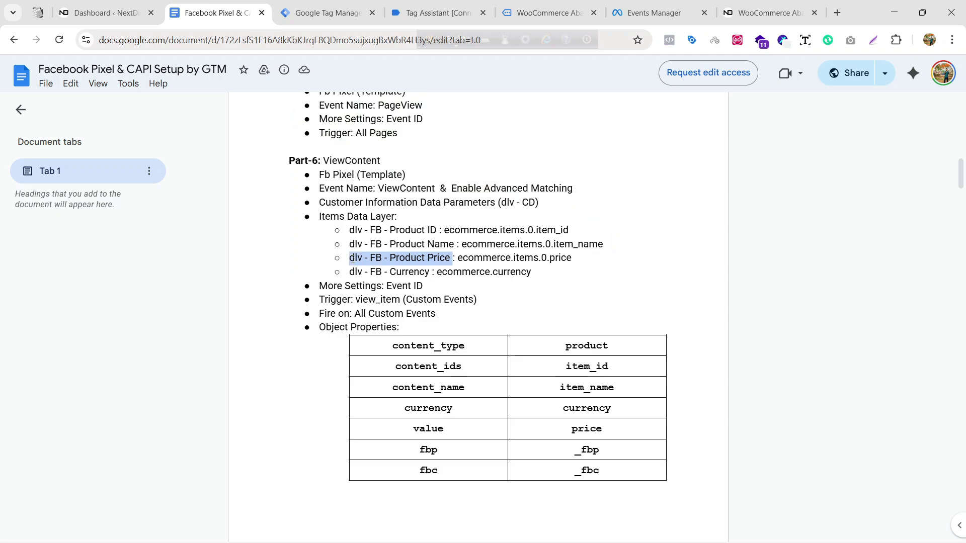
key(ctrl+c)
key(ctrl+Tab)
key(ctrl+v)
Make the Product Price variable a Data Layer Variable named ecommerce.items.0.price, copied from the setup document, and save it
click(168, 4)
drag(460, 258, 573, 259)
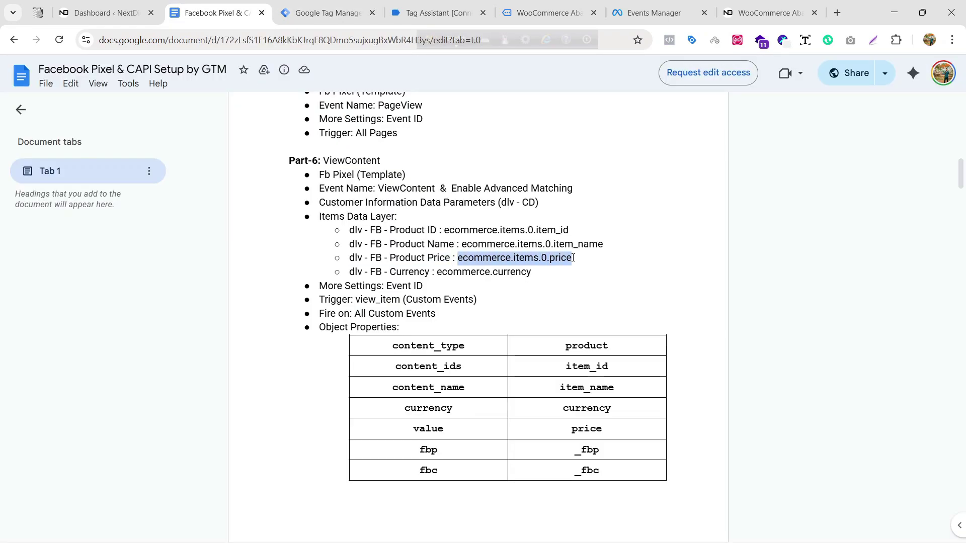
click(312, 14)
click(328, 116)
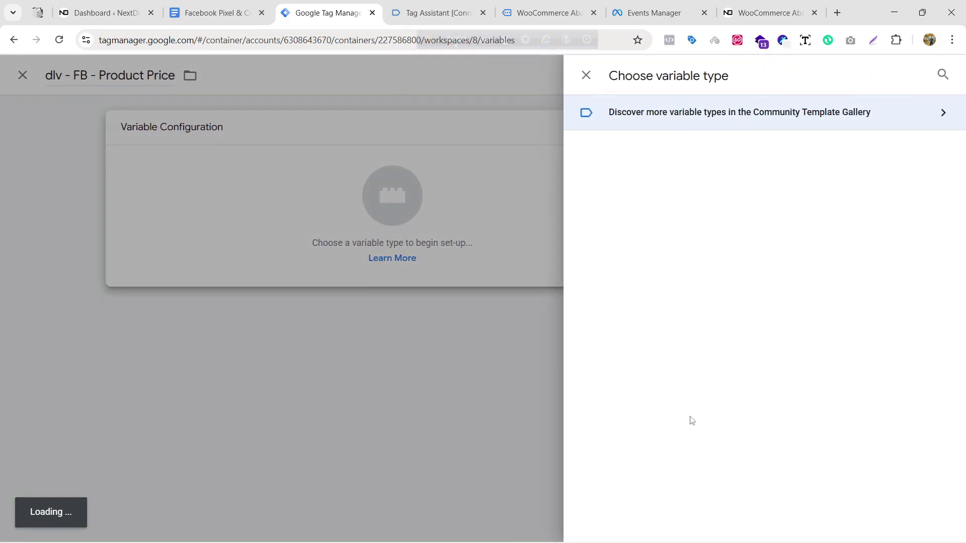
scroll(702, 410, down, 3)
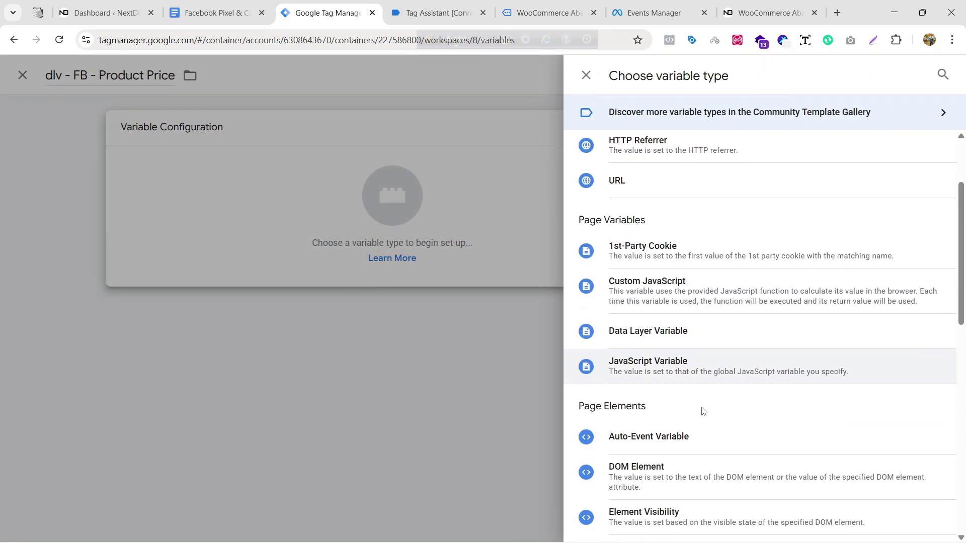
click(677, 332)
click(377, 263)
key(ctrl+v)
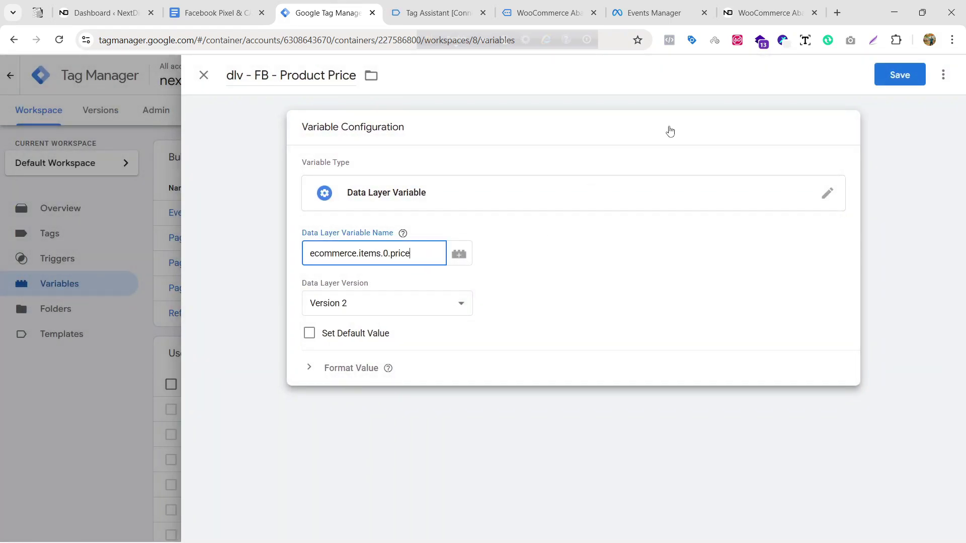
click(893, 75)
Switch to the setup document and copy the variable name dlv - FB - Currency
click(204, 22)
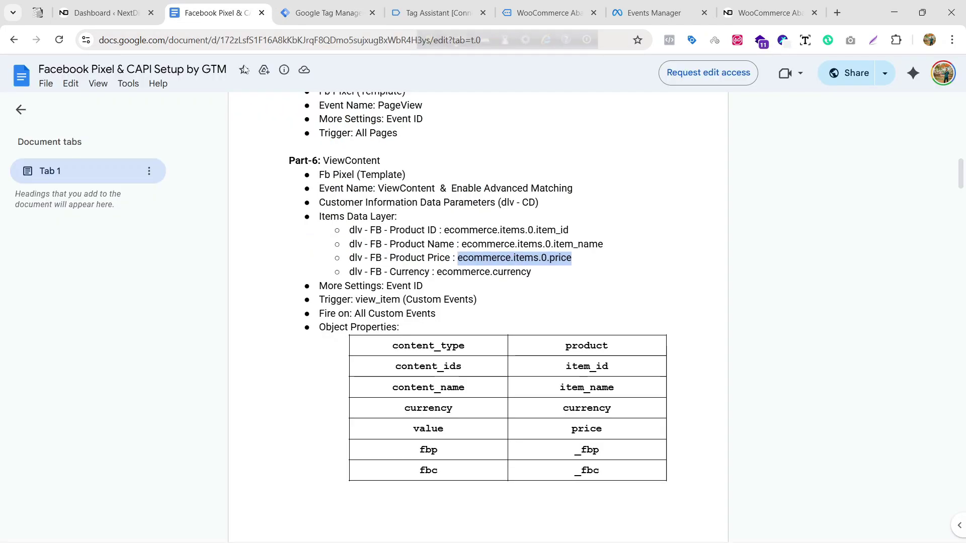
drag(431, 272, 350, 273)
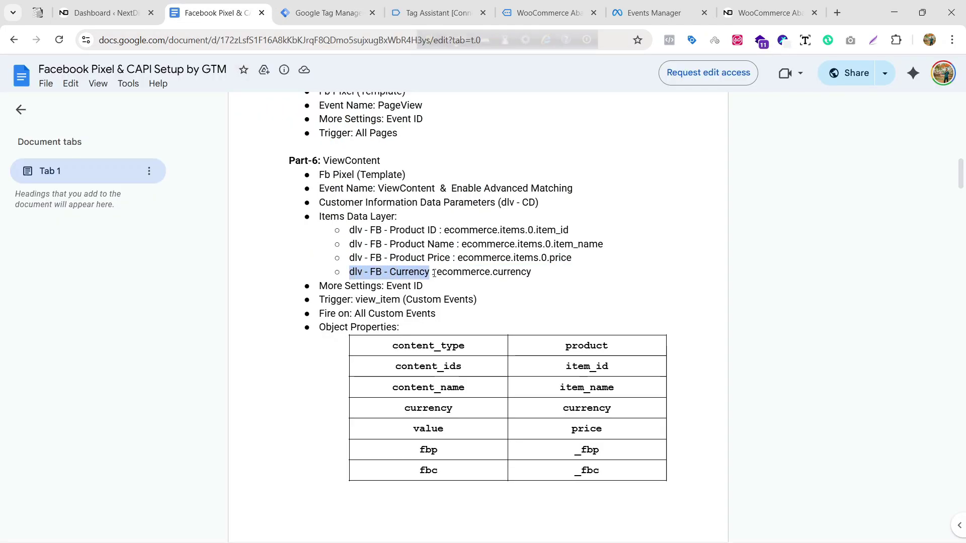
Switch to Tag Assistant and examine where currency, value and item price sit in the view_item event's ecommerce object
click(437, 13)
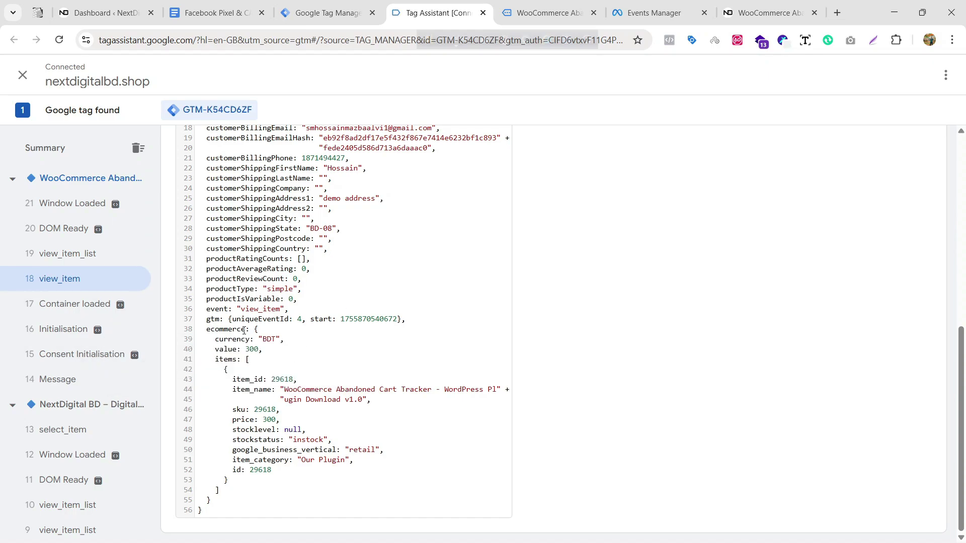
drag(244, 331, 214, 340)
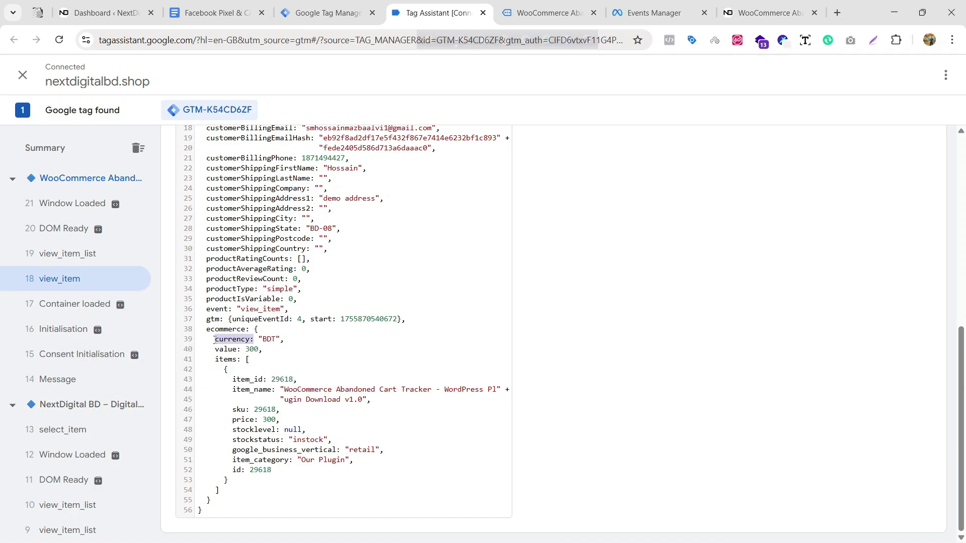
click(310, 439)
drag(246, 329, 214, 350)
click(256, 352)
drag(246, 420, 231, 421)
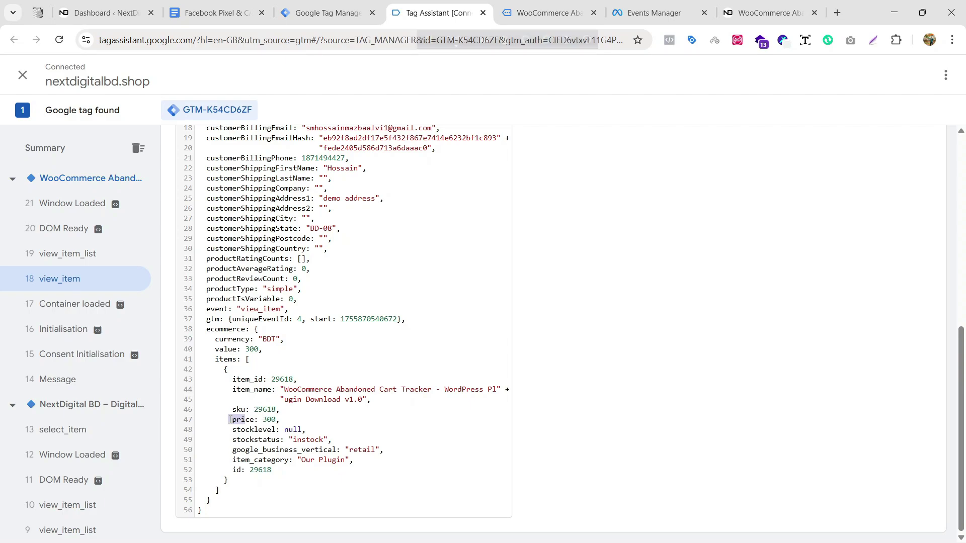
click(262, 422)
click(257, 360)
drag(249, 350, 263, 351)
click(292, 391)
click(297, 430)
drag(263, 420, 366, 406)
click(271, 428)
drag(245, 349, 261, 351)
click(265, 356)
double_click(255, 349)
click(265, 359)
drag(227, 364, 313, 451)
click(259, 378)
click(275, 430)
click(243, 419)
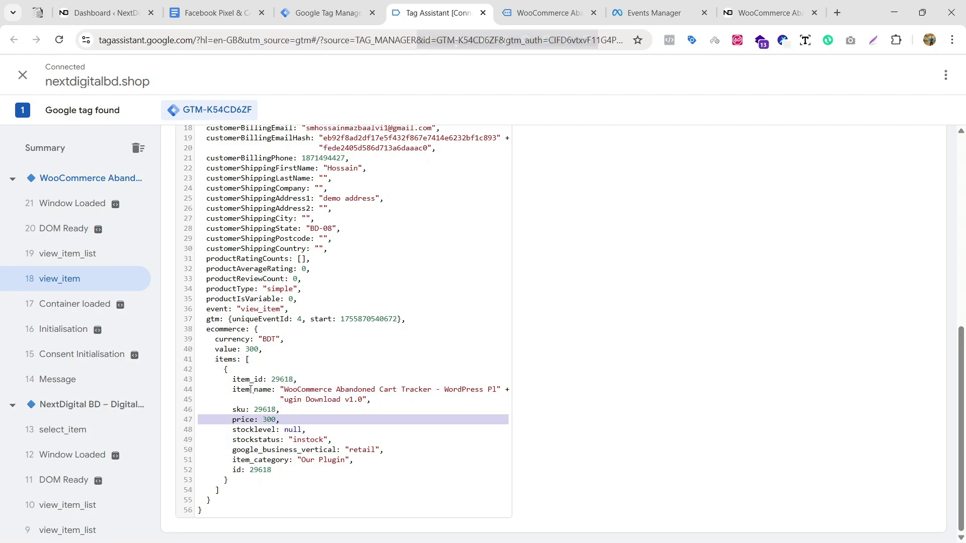
Switch to Google Tag Manager and create a new user-defined variable named dlv - FB - Currency
click(327, 12)
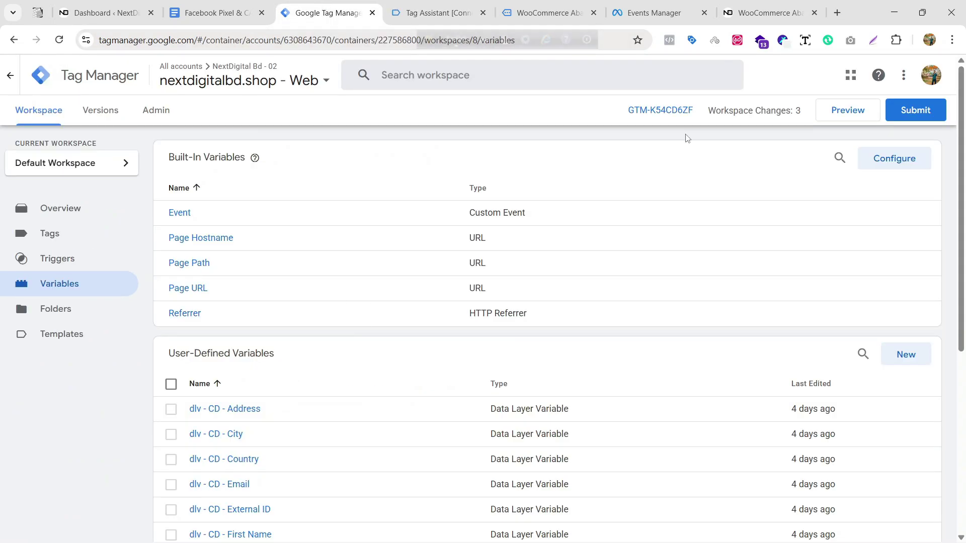
click(221, 13)
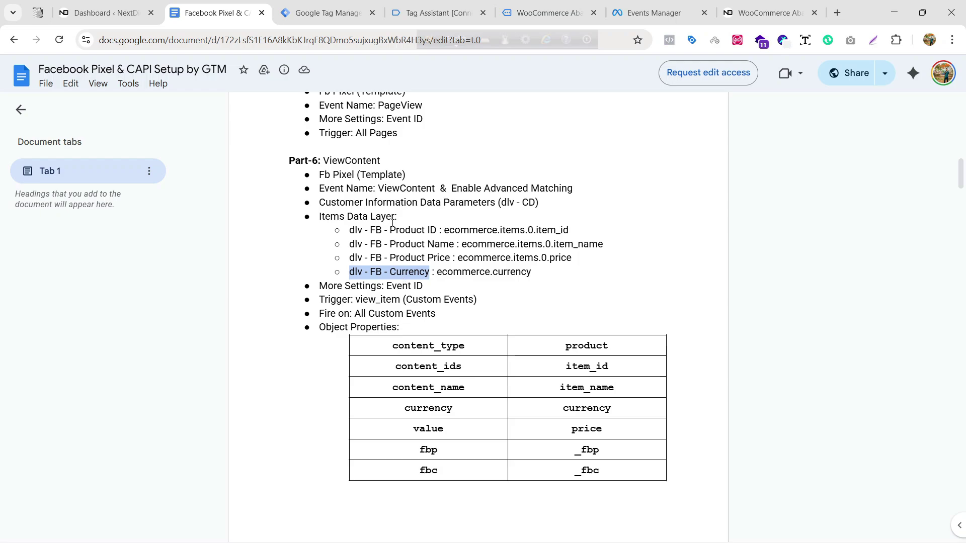
click(327, 13)
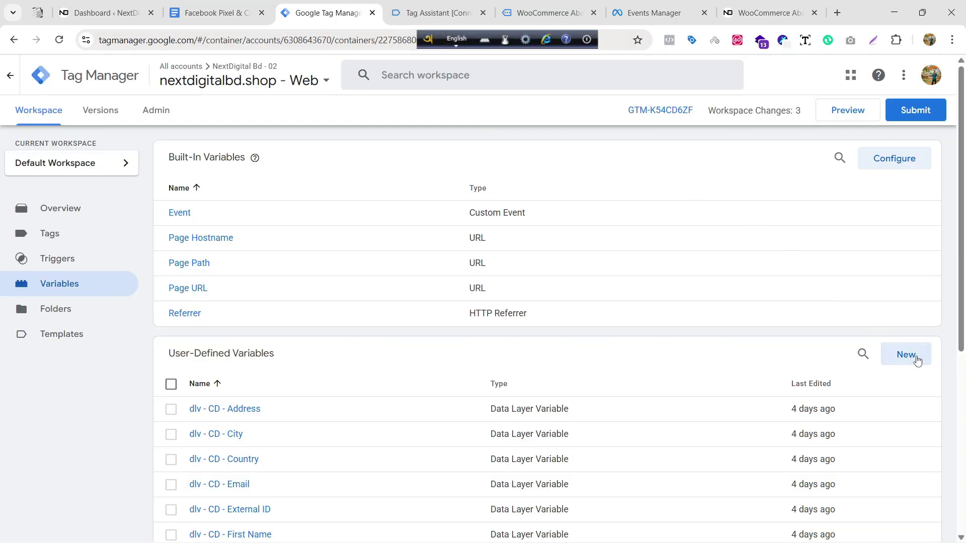
click(913, 358)
click(300, 73)
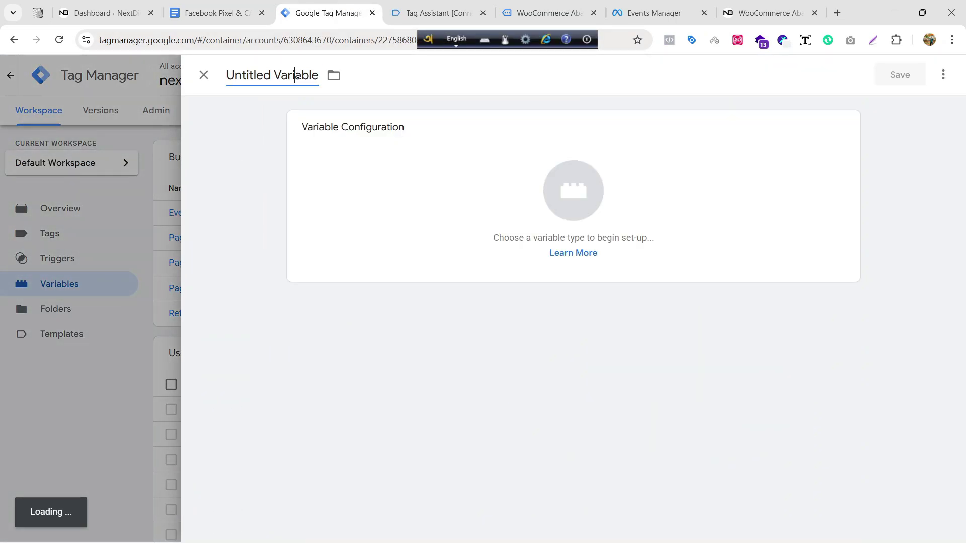
key(ctrl+v)
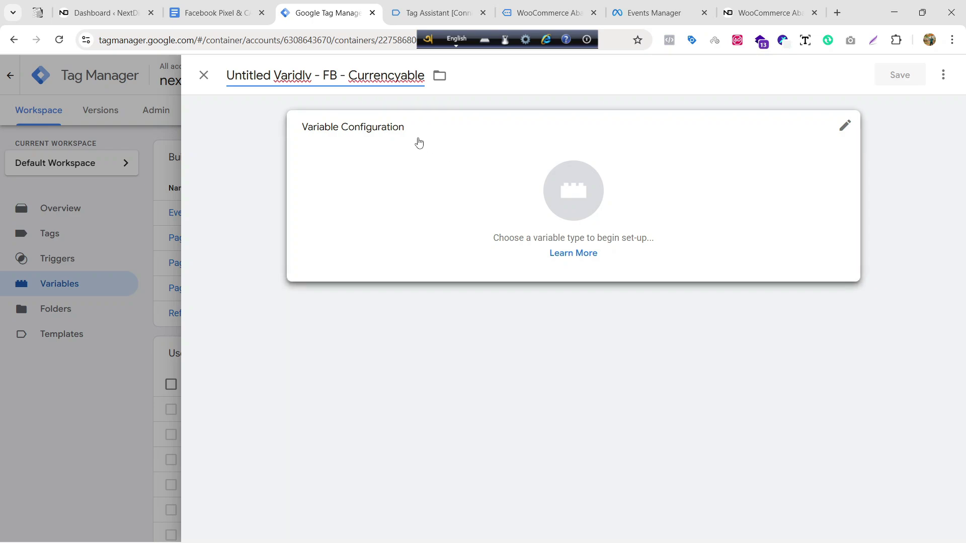
key(ctrl+a)
Make the Currency variable a Data Layer Variable named ecommerce.currency, copied from the setup document, and save it
key(ctrl+shift+Tab)
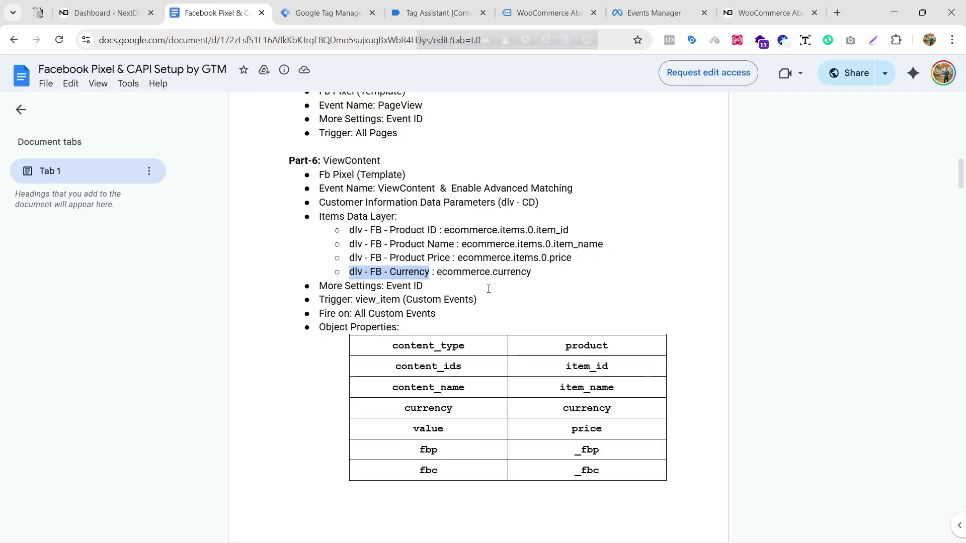
double_click(473, 270)
click(473, 270)
double_click(473, 270)
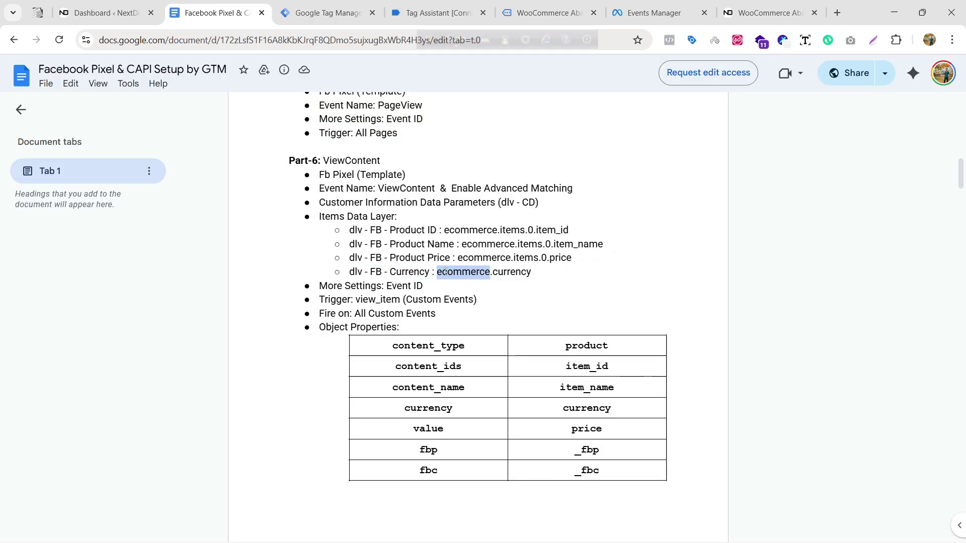
drag(436, 271, 531, 271)
key(ctrl+Tab)
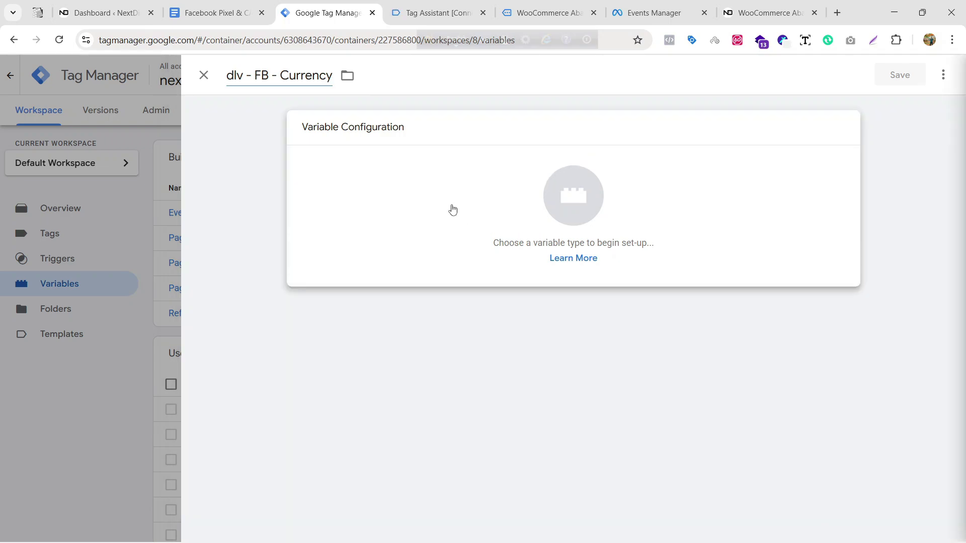
click(451, 209)
scroll(694, 362, down, 4)
click(684, 266)
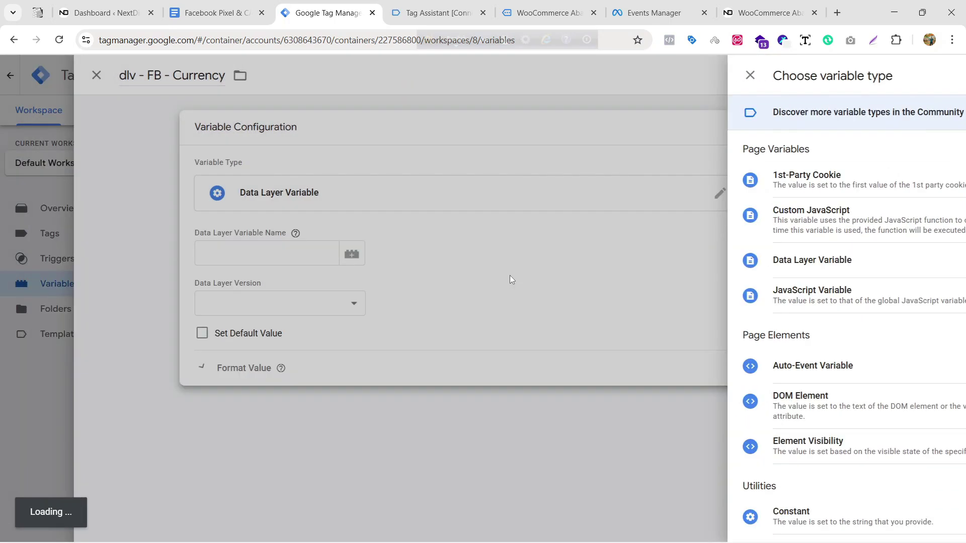
click(406, 259)
key(ctrl+v)
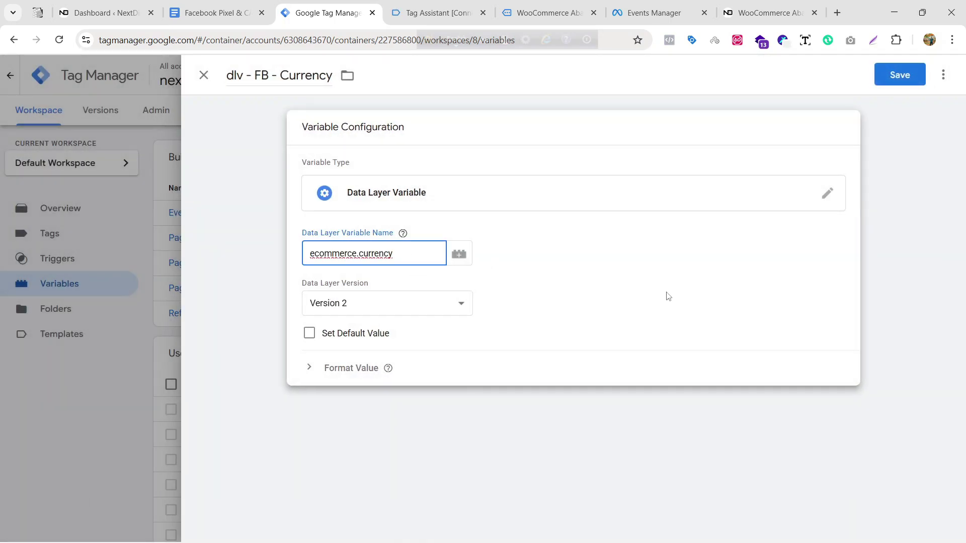
click(898, 78)
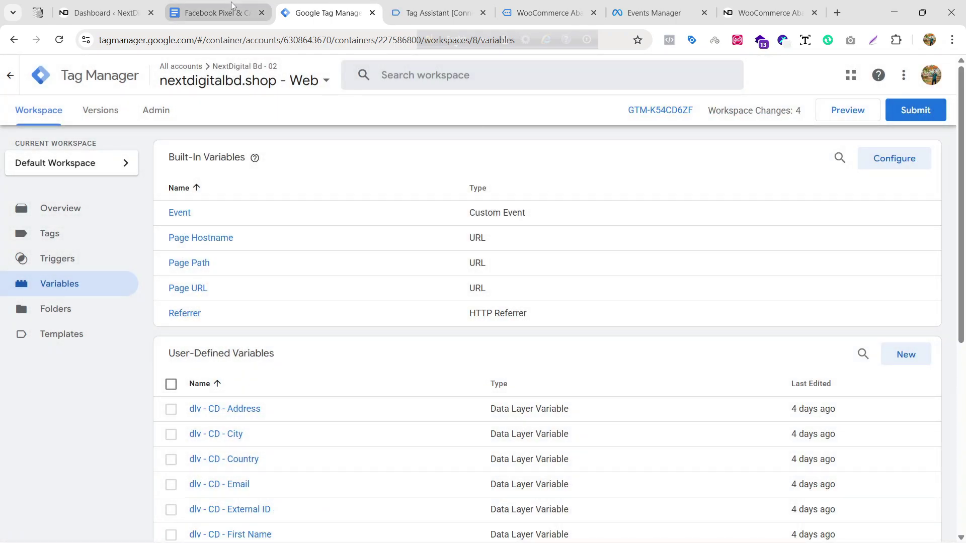
Check the ViewContent section of the setup document, and create a new tag named ViewContent in Google Tag Manager
click(231, 1)
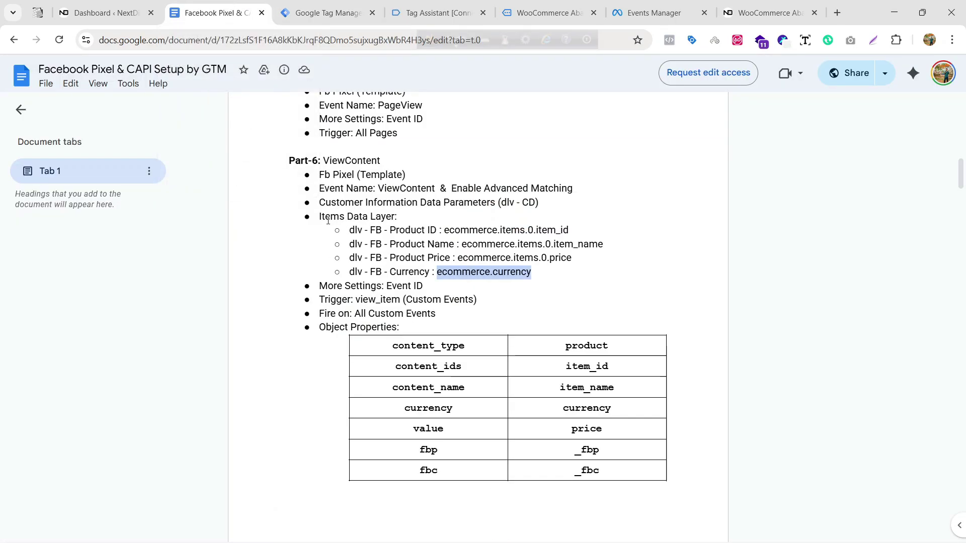
click(384, 220)
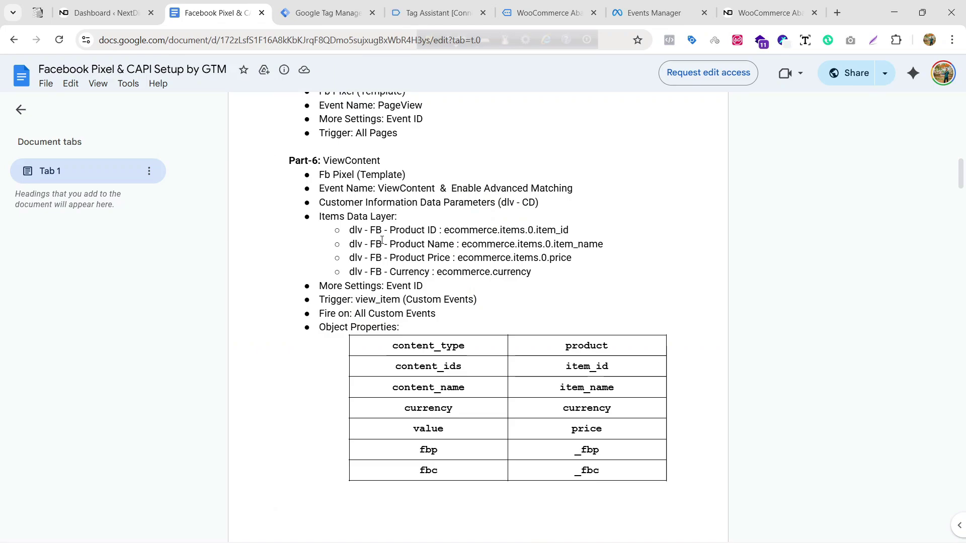
scroll(426, 389, down, 1)
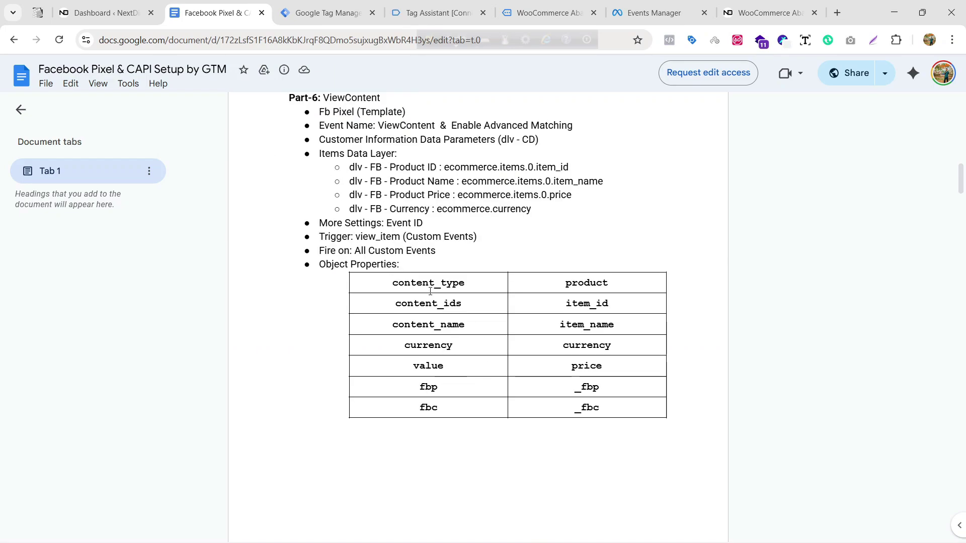
key(ctrl+Tab)
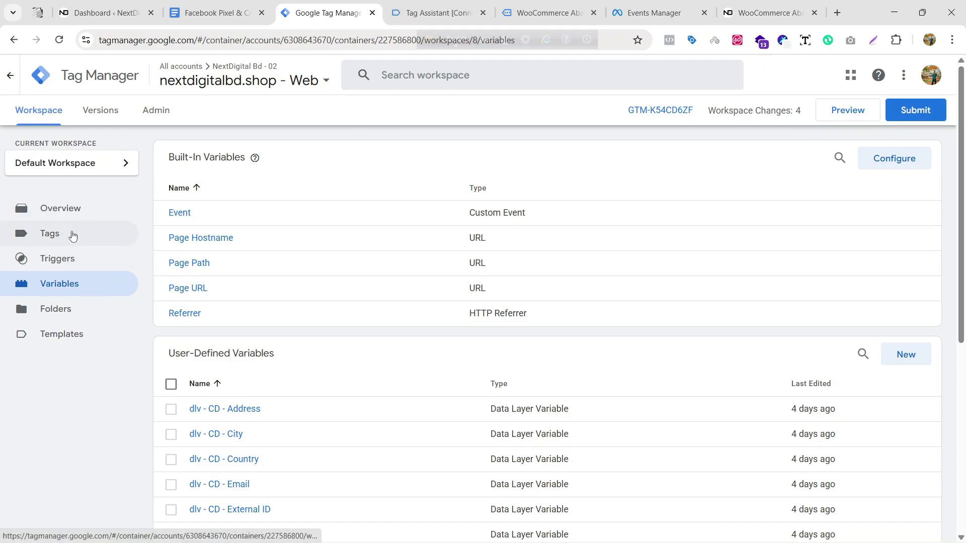
click(51, 234)
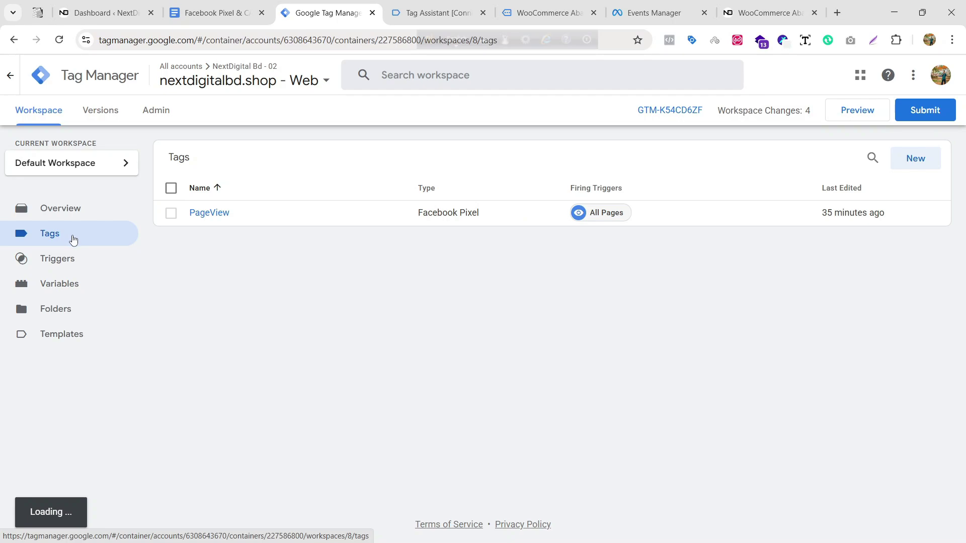
click(916, 159)
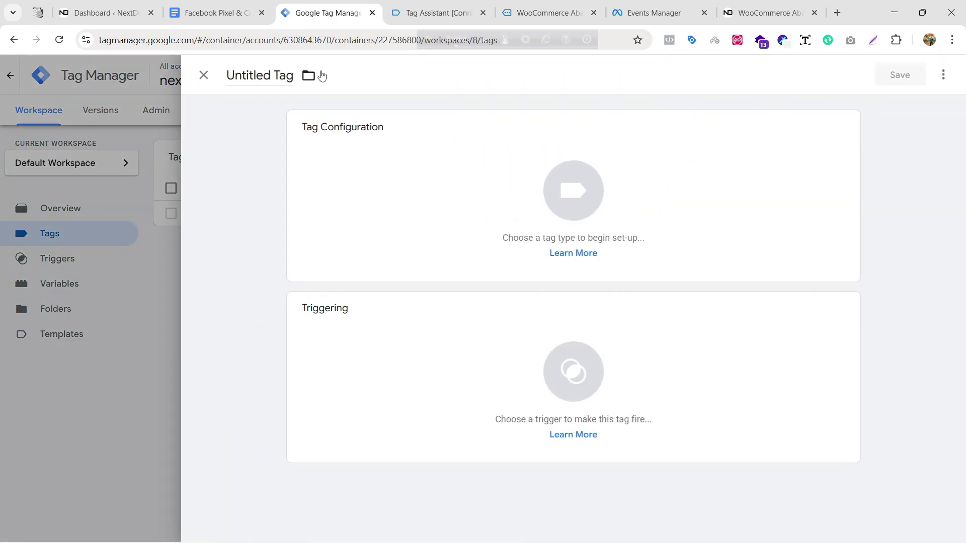
click(277, 76)
key(BackSpace)
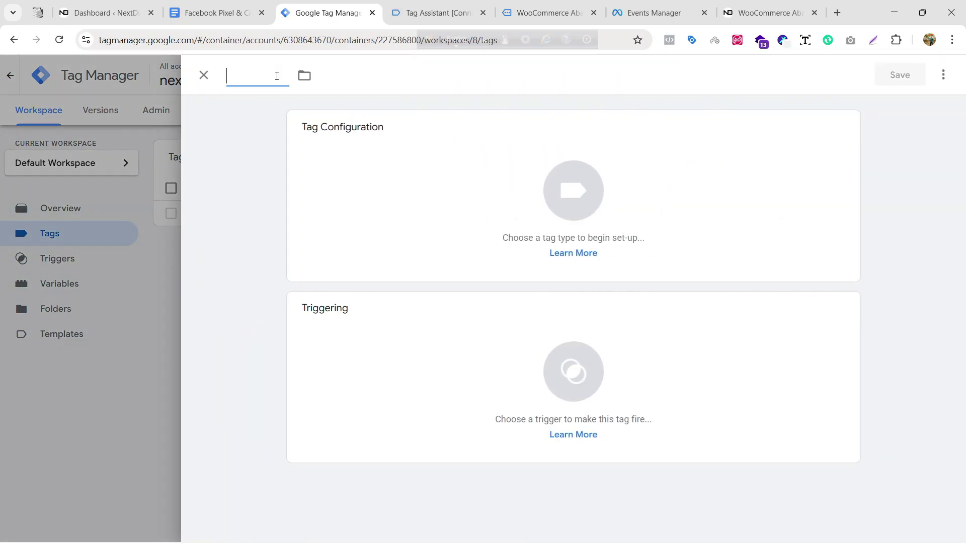
text(Vuew)
key(BackSpace)
key(BackSpace)
key(BackSpace)
key(BackSpace)
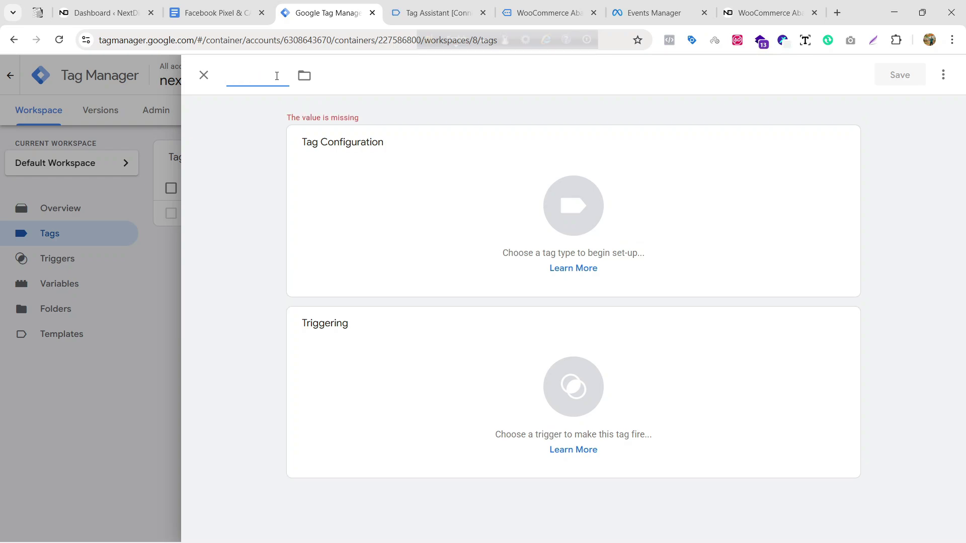
text(ViewContent)
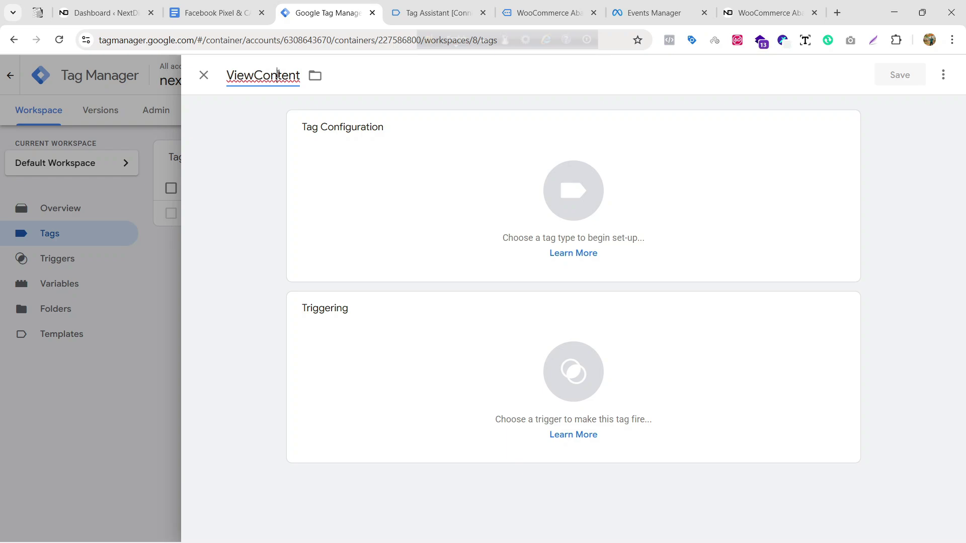
double_click(278, 74)
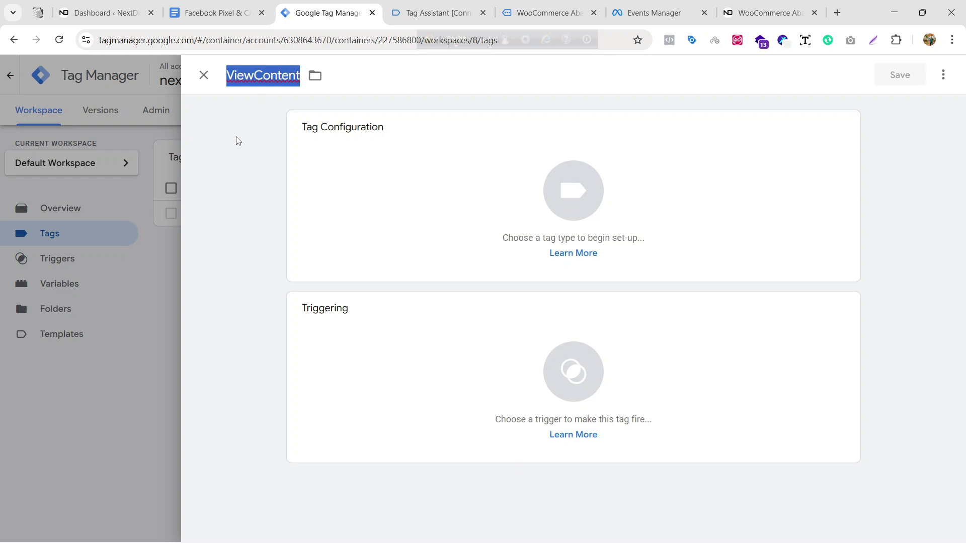
click(237, 141)
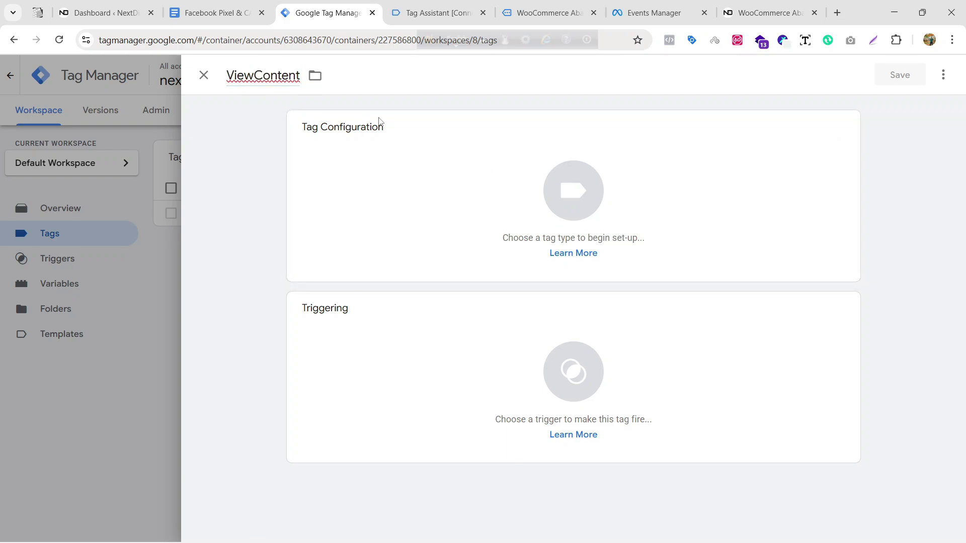
Make the ViewContent tag a Facebook Pixel tag and set its pixel ID to the Fb Pixel ID variable
click(664, 234)
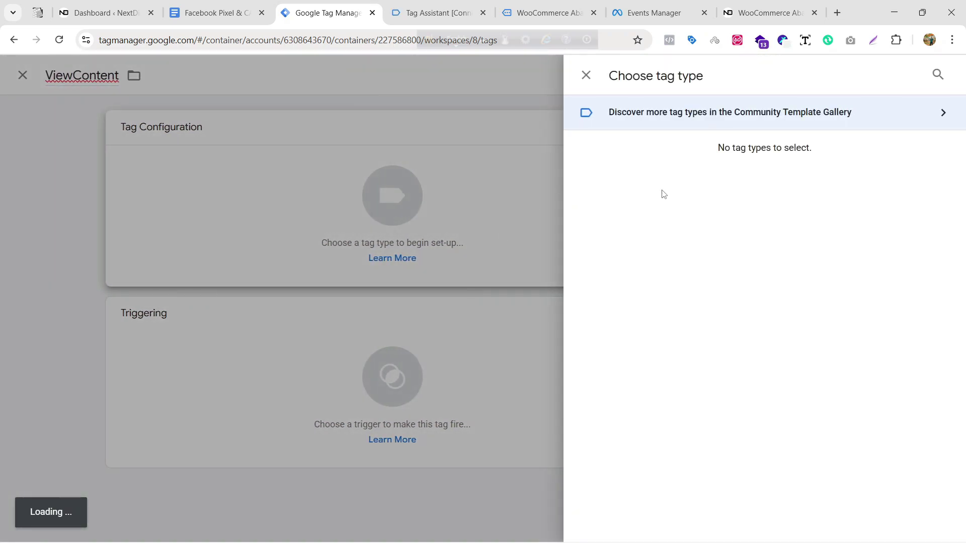
scroll(666, 362, down, 3)
scroll(664, 352, down, 1)
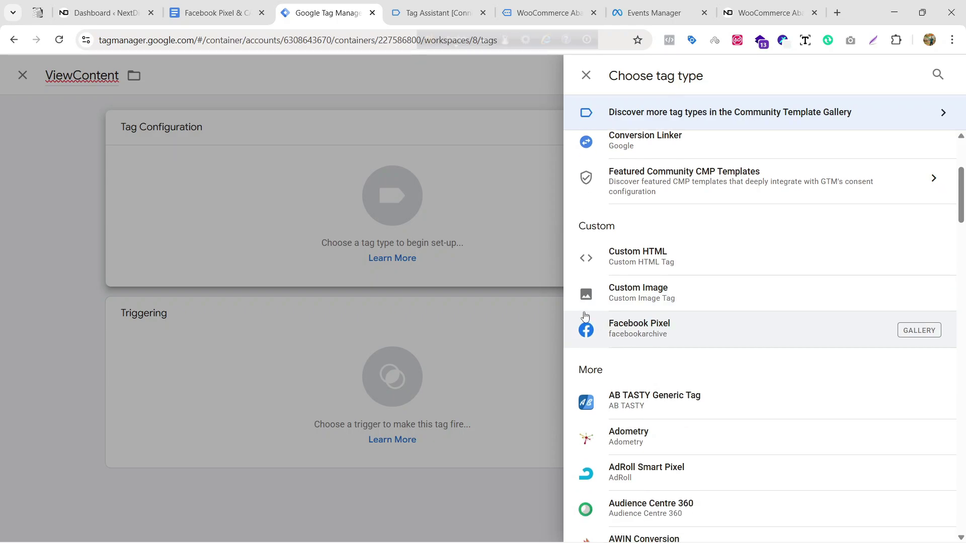
click(753, 333)
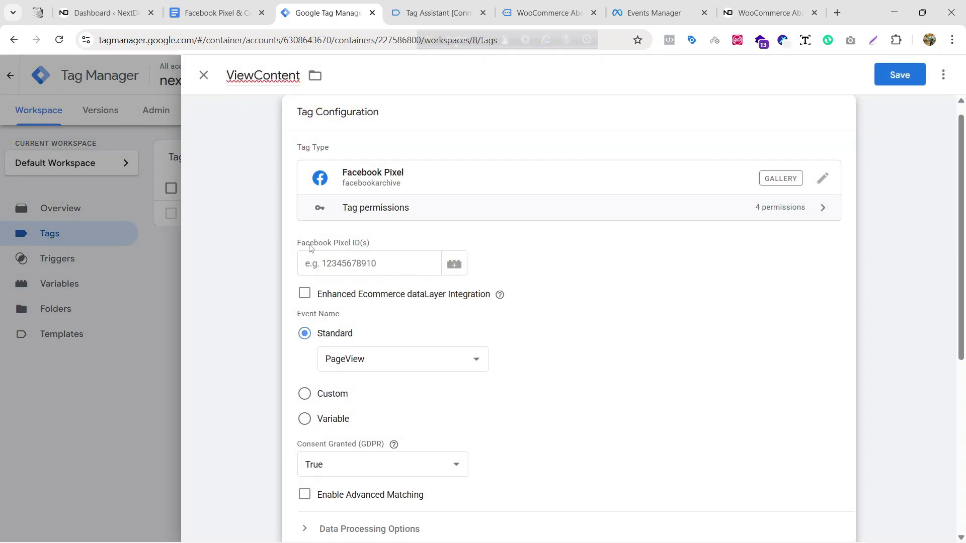
drag(310, 248, 400, 239)
click(455, 264)
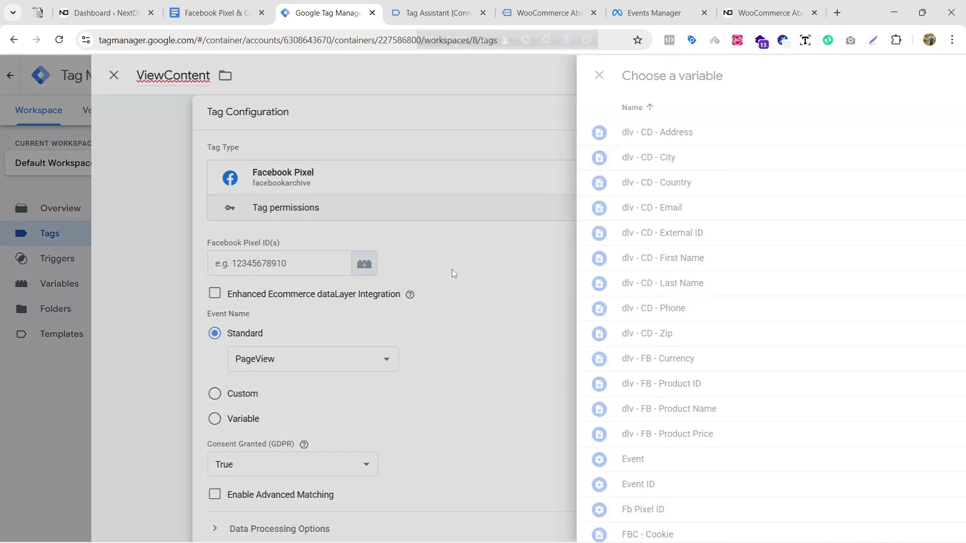
click(388, 376)
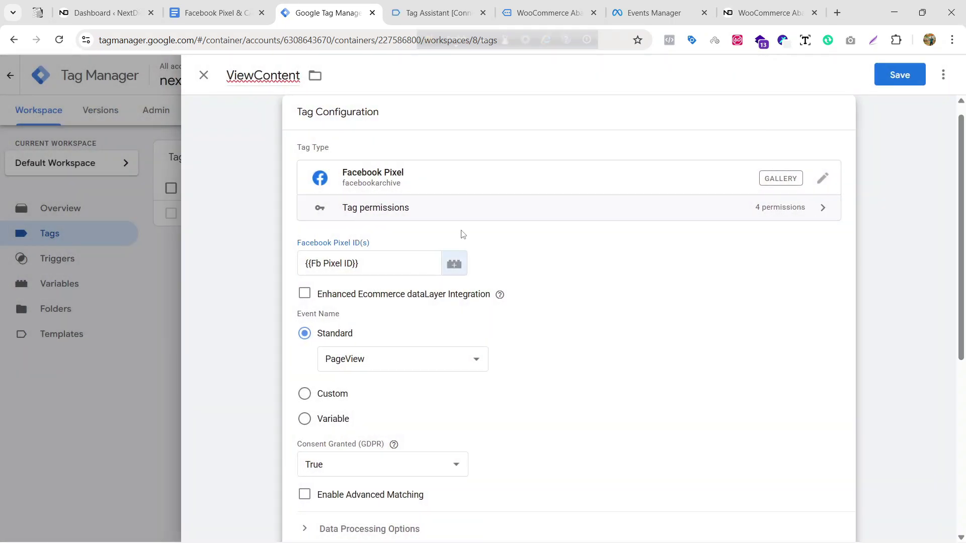
Set the tag's standard event name to ViewContent
scroll(462, 235, down, 3)
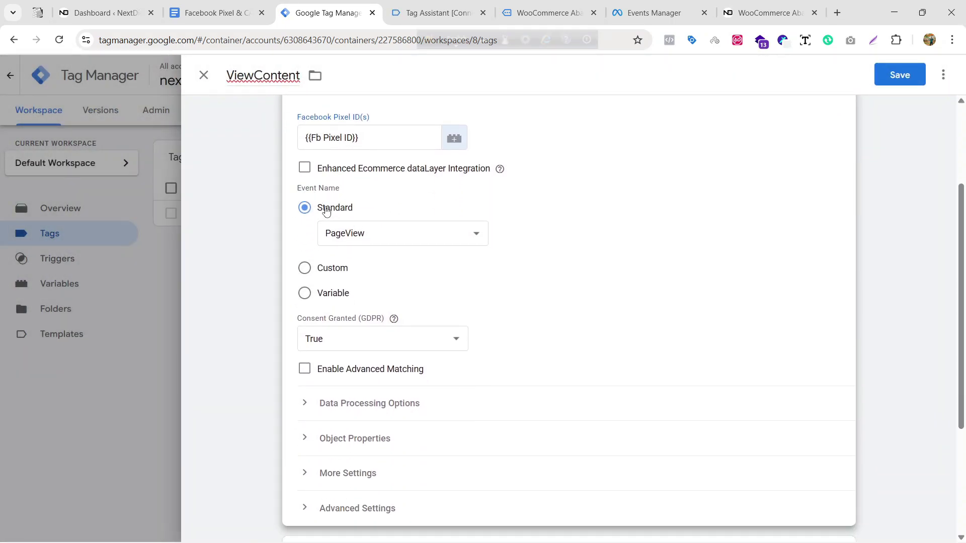
click(395, 230)
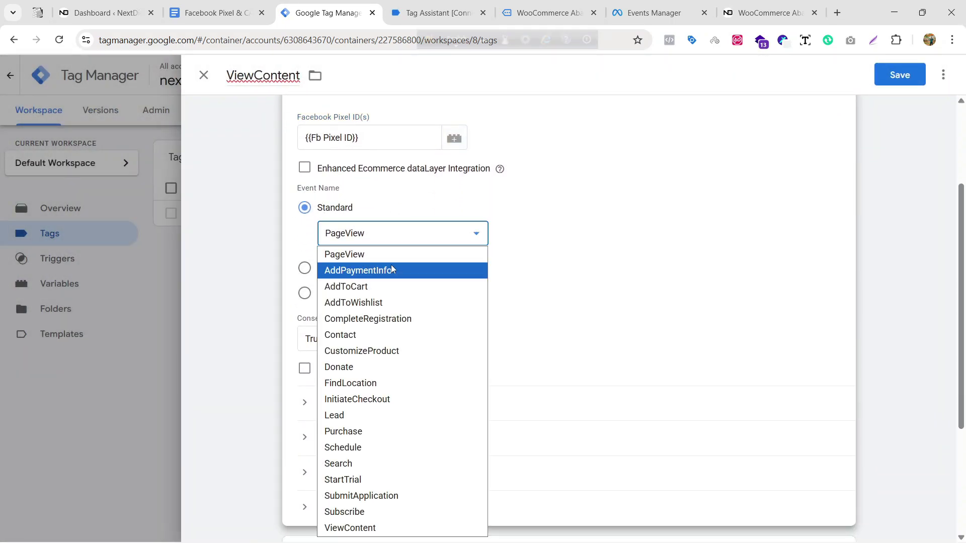
click(372, 529)
scroll(508, 242, down, 3)
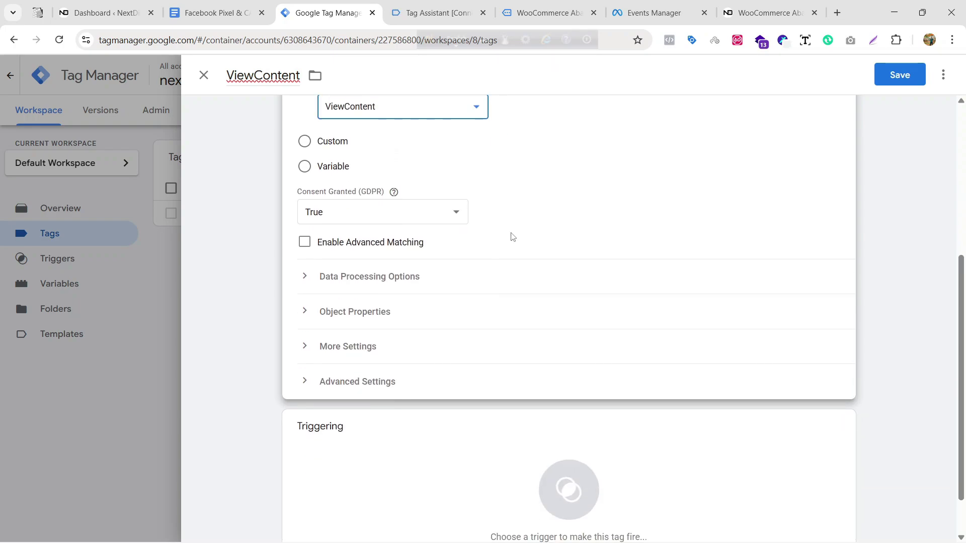
scroll(513, 236, down, 1)
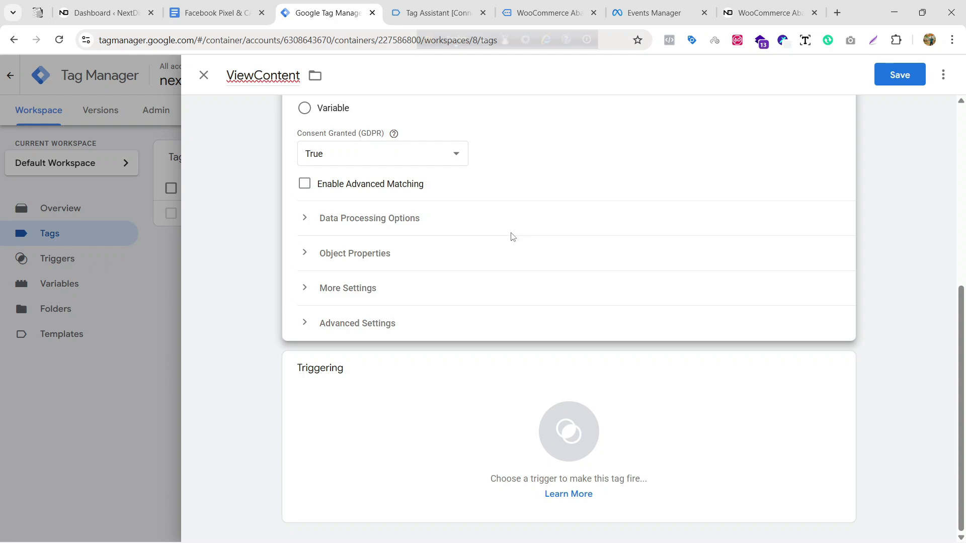
Check the Object Properties list in the setup document, and expand Object Properties for the ViewContent tag in Google Tag Manager
click(216, 13)
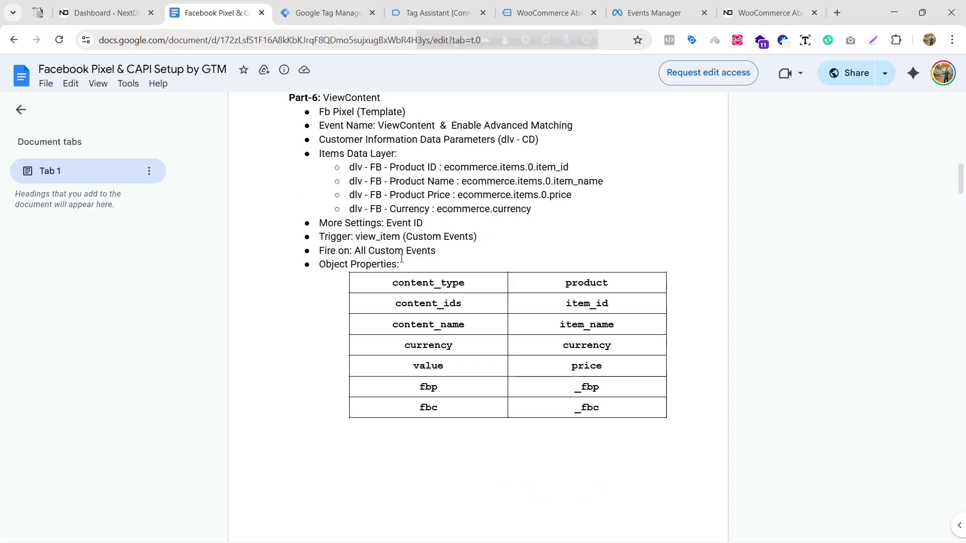
drag(319, 267, 463, 255)
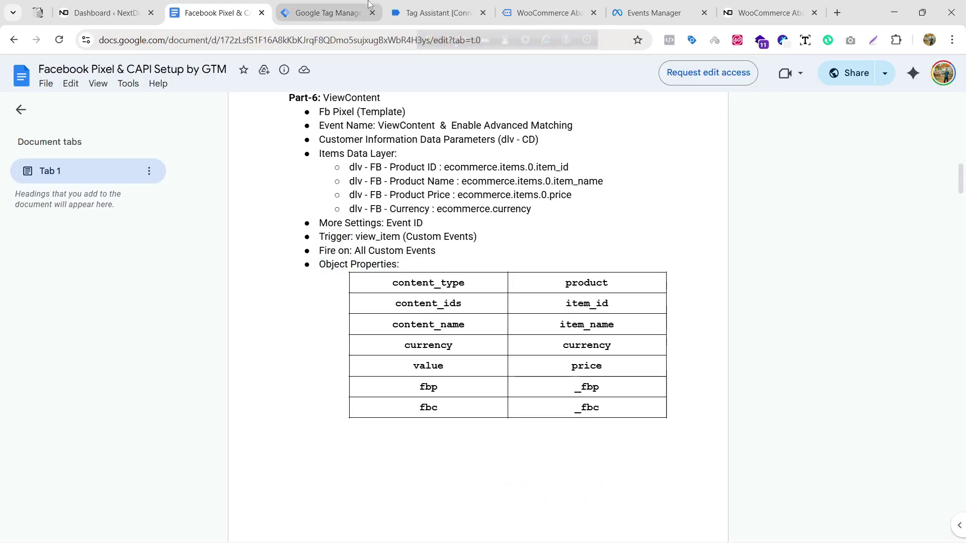
click(327, 13)
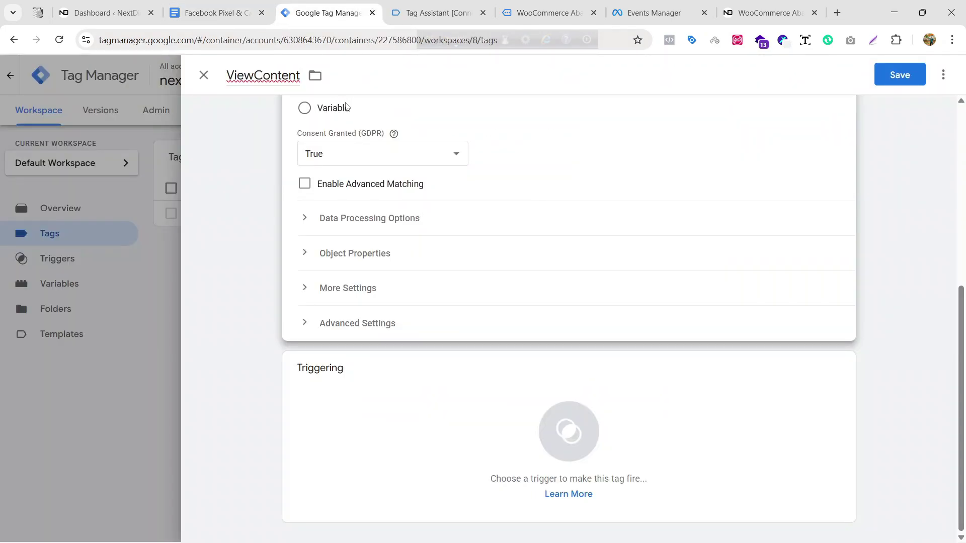
click(387, 258)
scroll(402, 261, down, 1)
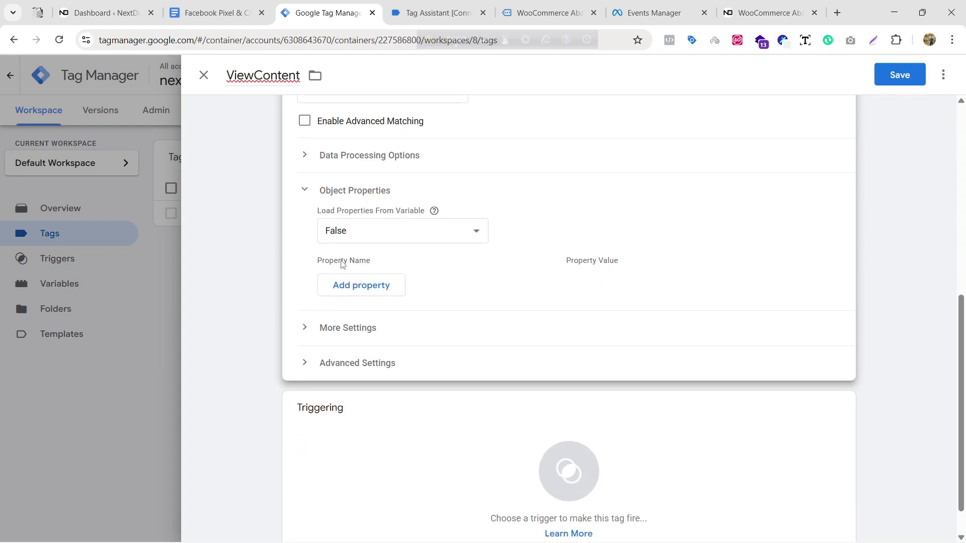
Add seven blank object property rows to the tag, matching the table in the setup document
click(367, 284)
click(369, 316)
click(366, 351)
click(367, 382)
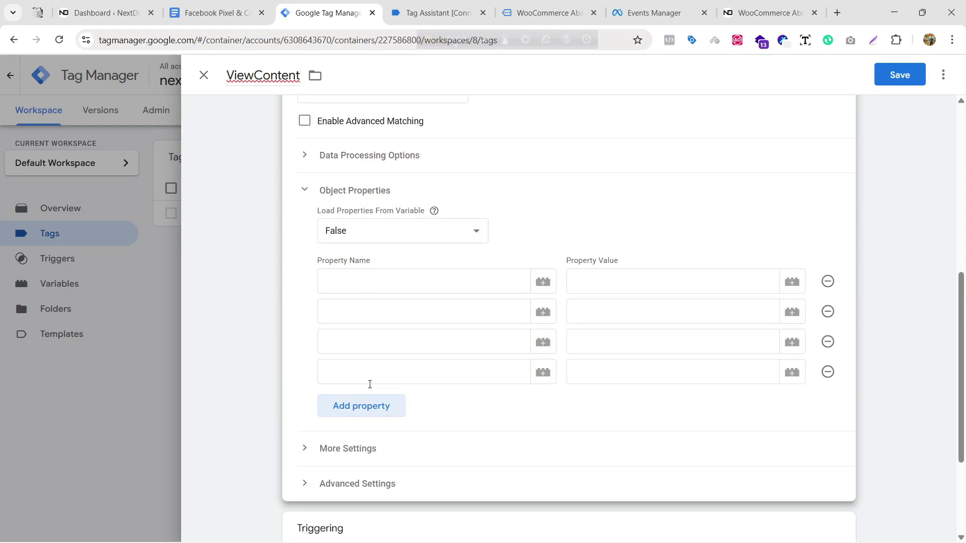
click(368, 401)
scroll(407, 308, down, 2)
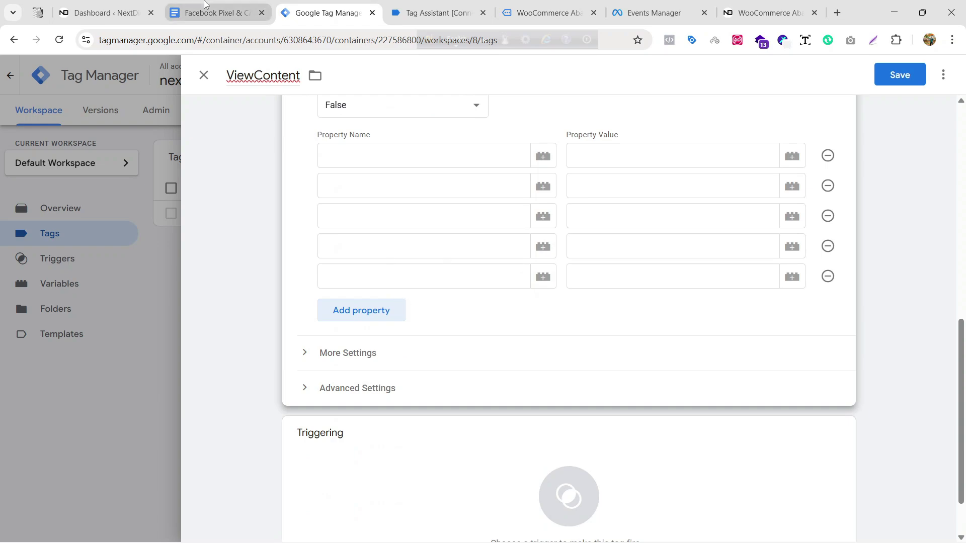
click(216, 13)
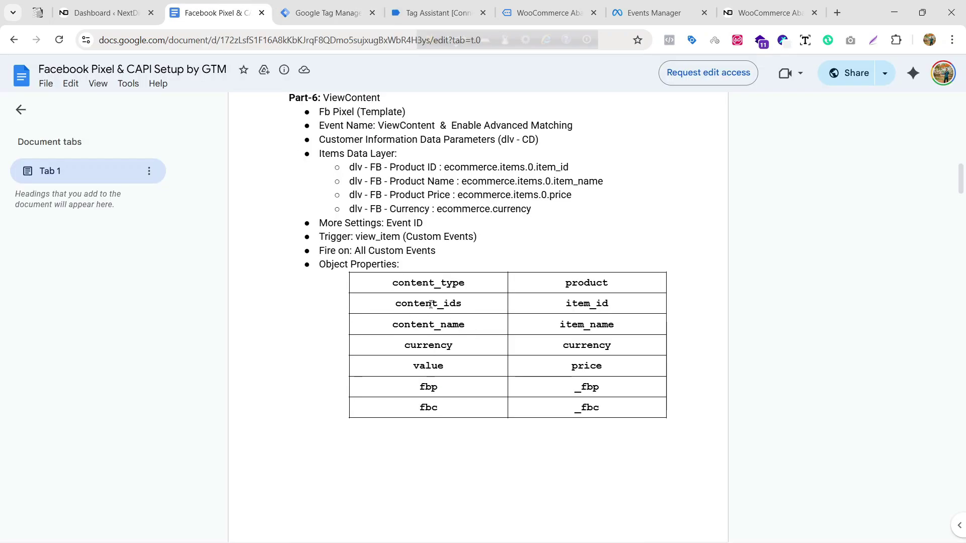
click(327, 13)
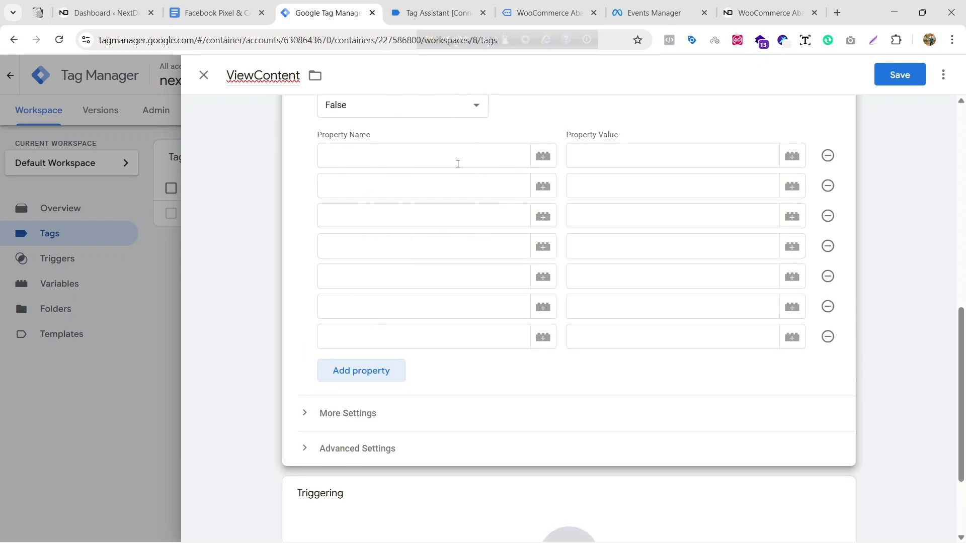
click(423, 161)
click(419, 186)
click(419, 216)
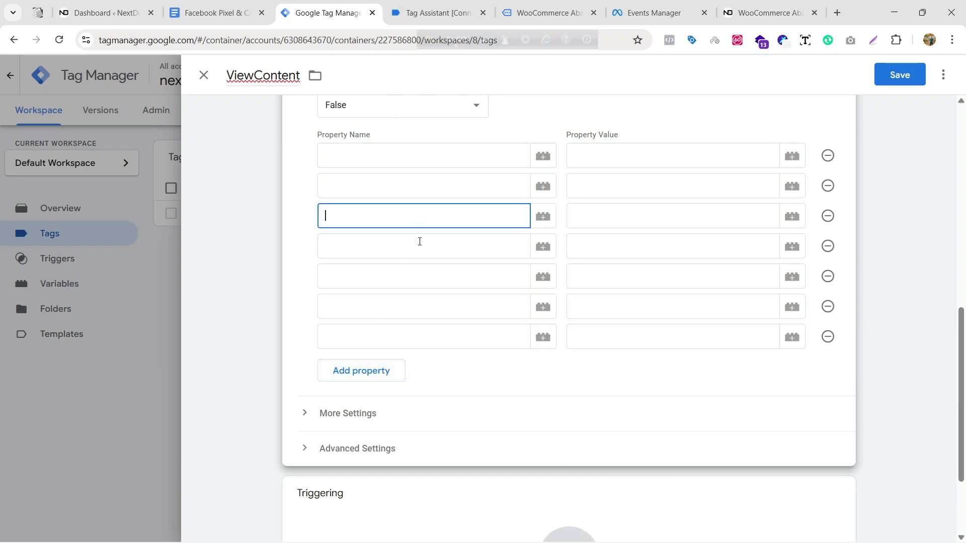
click(419, 246)
click(420, 306)
Copy content_type from the setup document's table into the first property name of the tag in Google Tag Manager
click(422, 157)
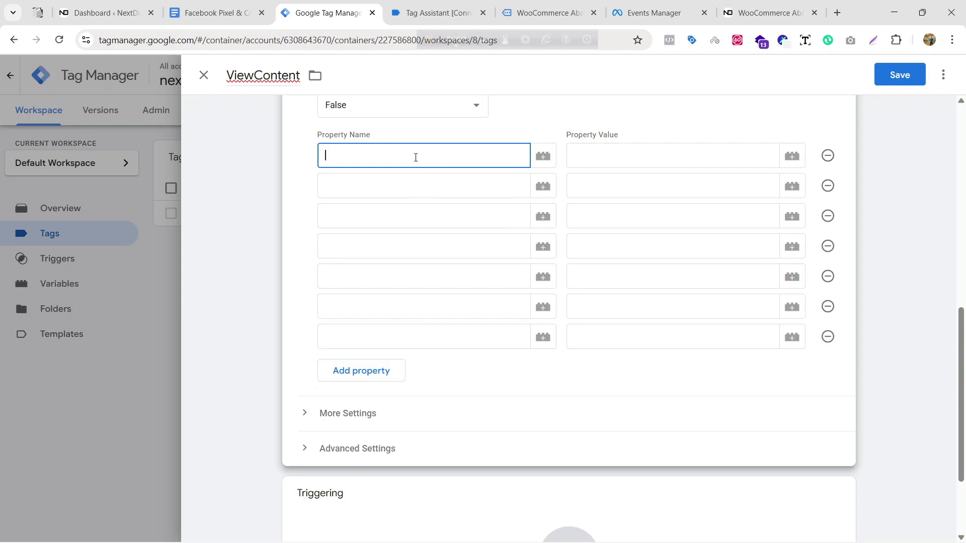
click(216, 12)
drag(467, 282, 392, 283)
click(402, 285)
double_click(402, 284)
key(ctrl+c)
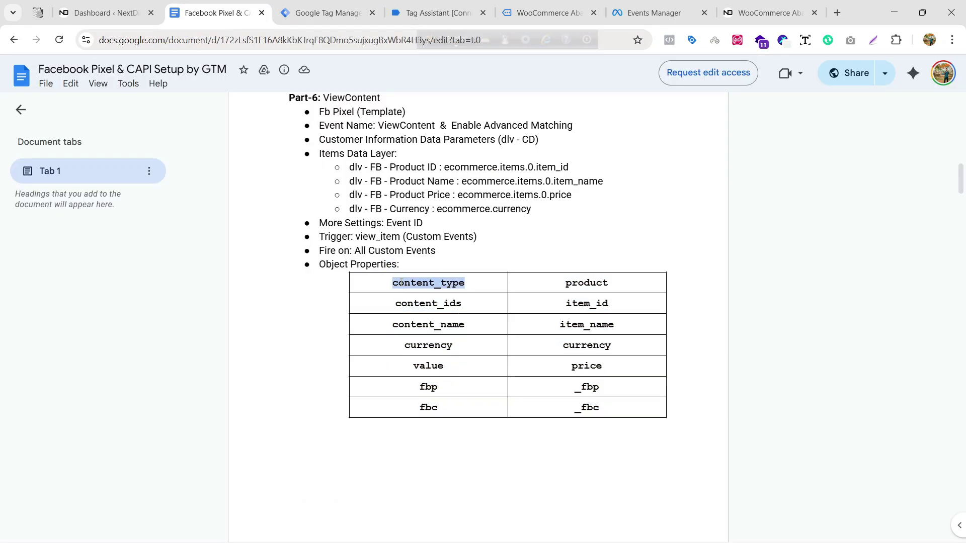
click(353, 11)
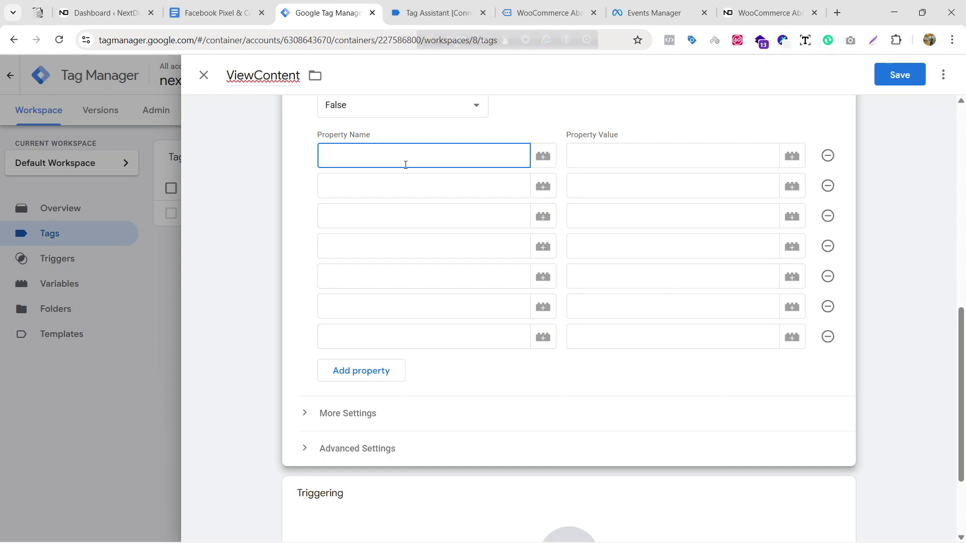
key(ctrl+v)
Copy content_ids from the setup document into the tag's second property name
click(406, 184)
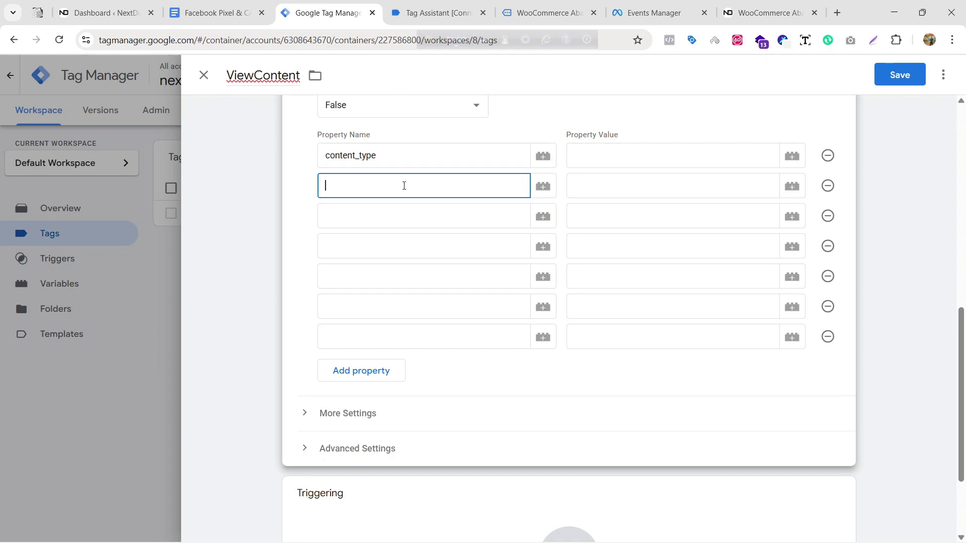
click(241, 13)
double_click(423, 303)
key(ctrl+c)
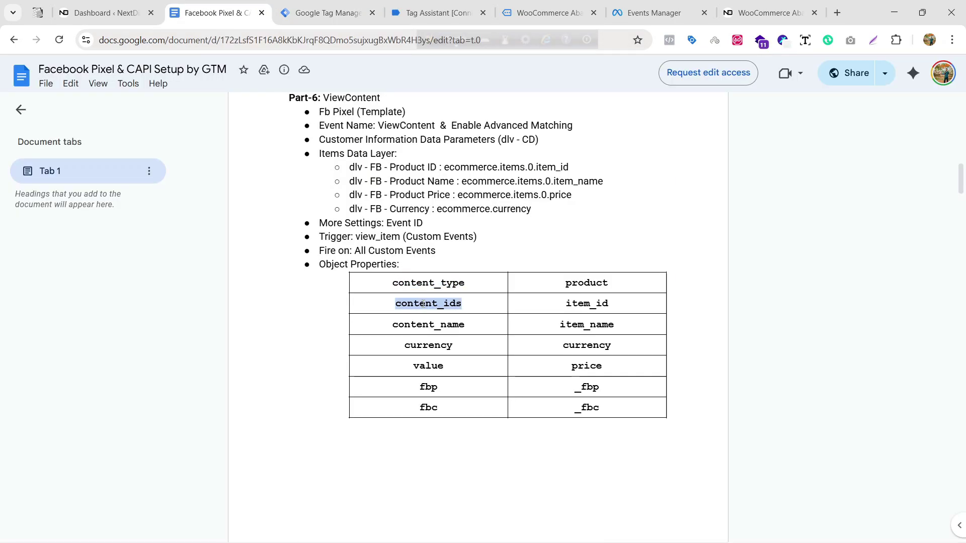
click(327, 13)
key(ctrl+v)
Copy content_name and currency from the setup document into the tag's third and fourth property names
click(216, 13)
double_click(425, 325)
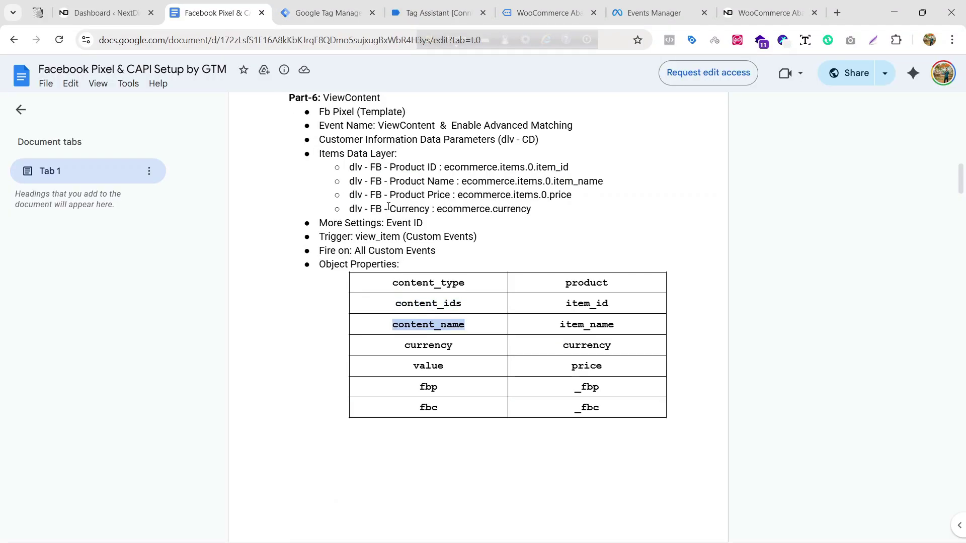
double_click(428, 345)
key(ctrl+c)
click(336, 5)
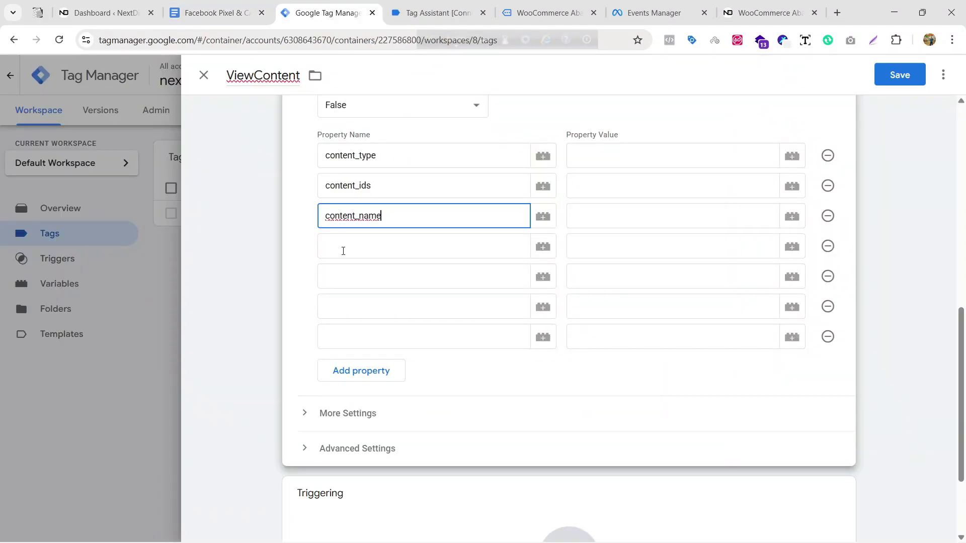
click(371, 251)
key(ctrl+v)
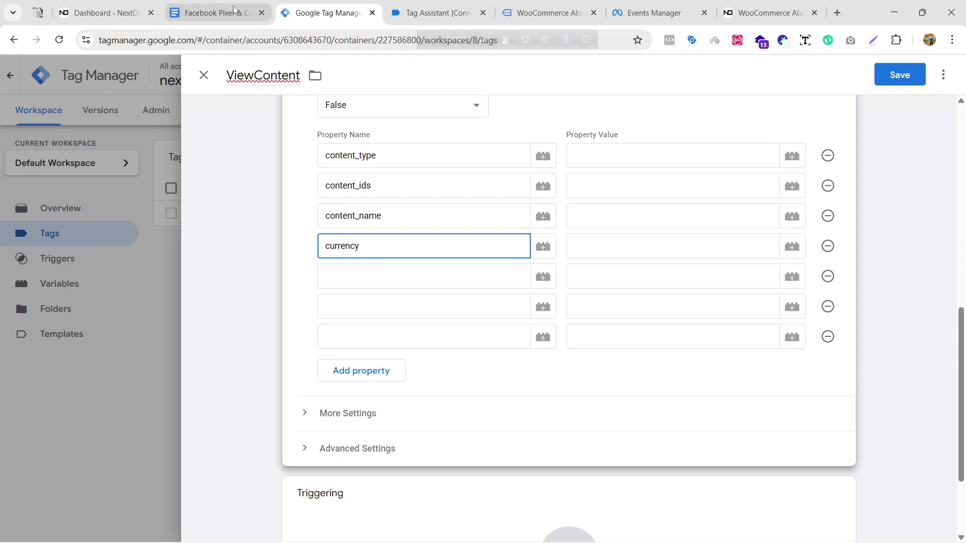
Fill the tag's fifth property name with value, copied from the setup document
click(219, 13)
double_click(428, 365)
key(ctrl+c)
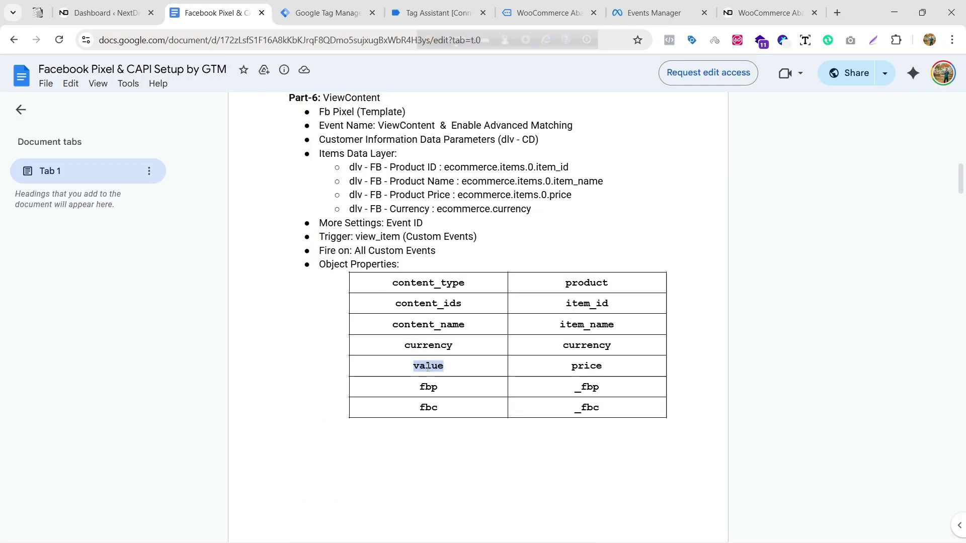
click(327, 12)
click(356, 279)
key(ctrl+v)
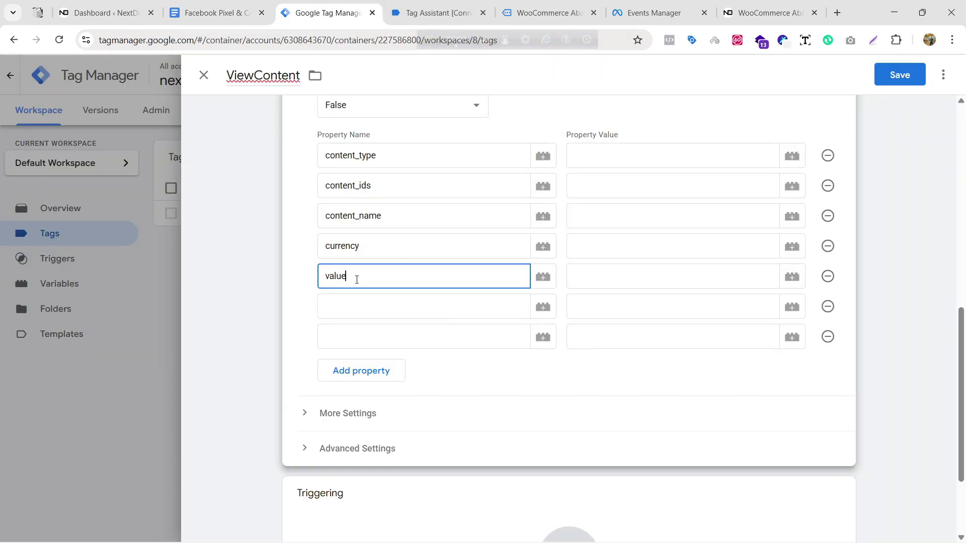
Fill the tag's sixth property name with fbp, copied from the setup document
key(ctrl+shift+Tab)
double_click(427, 387)
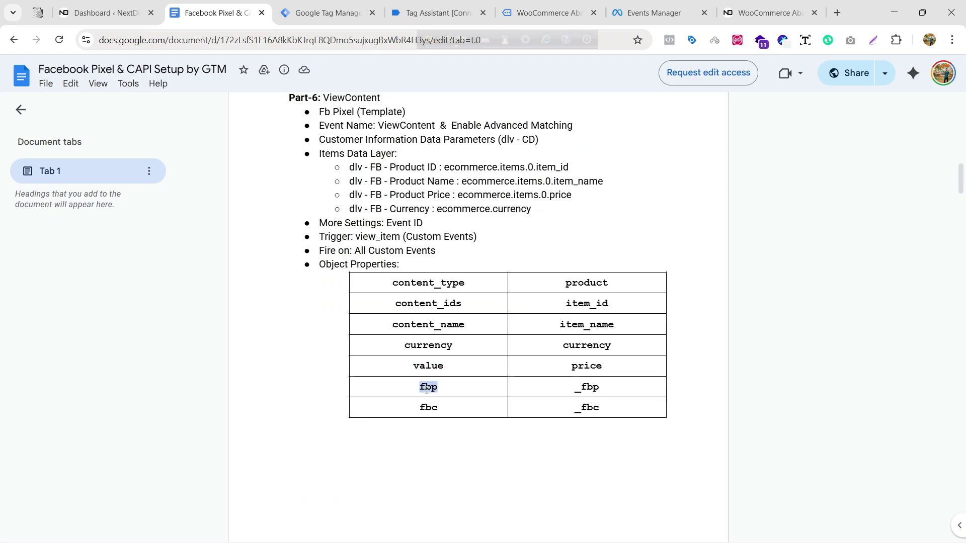
key(ctrl+c)
key(ctrl+Tab)
key(Tab)
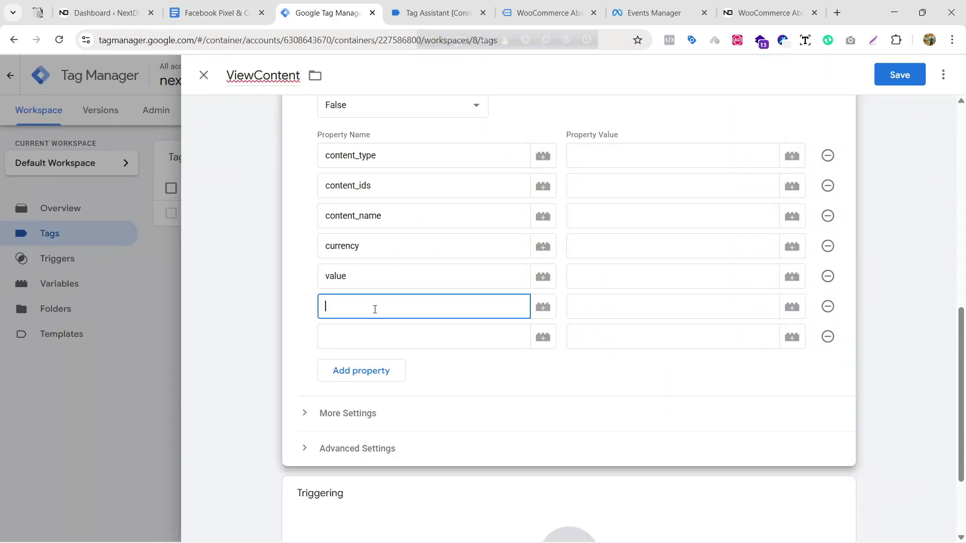
key(ctrl+v)
Fill the tag's seventh property name with fbc, copied from the setup document
key(ctrl+shift+Tab)
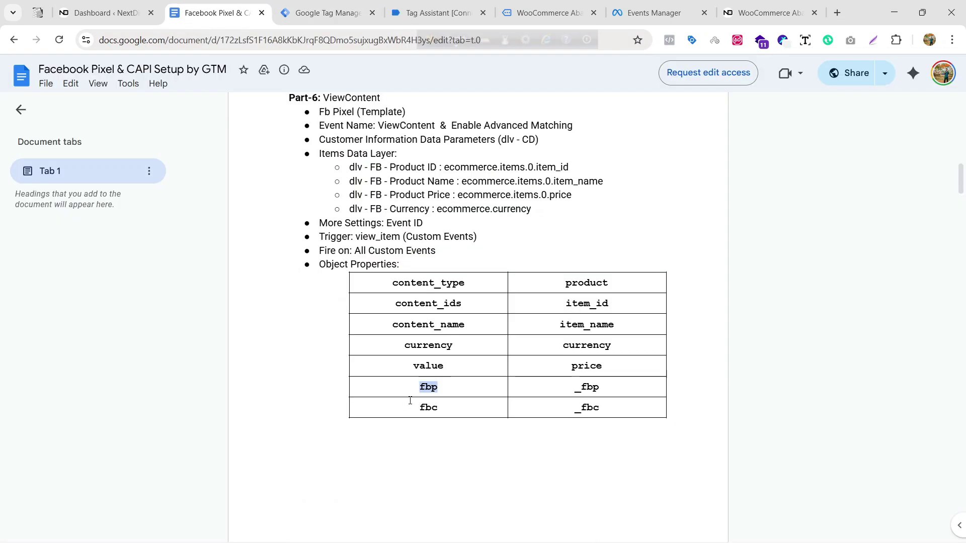
double_click(429, 408)
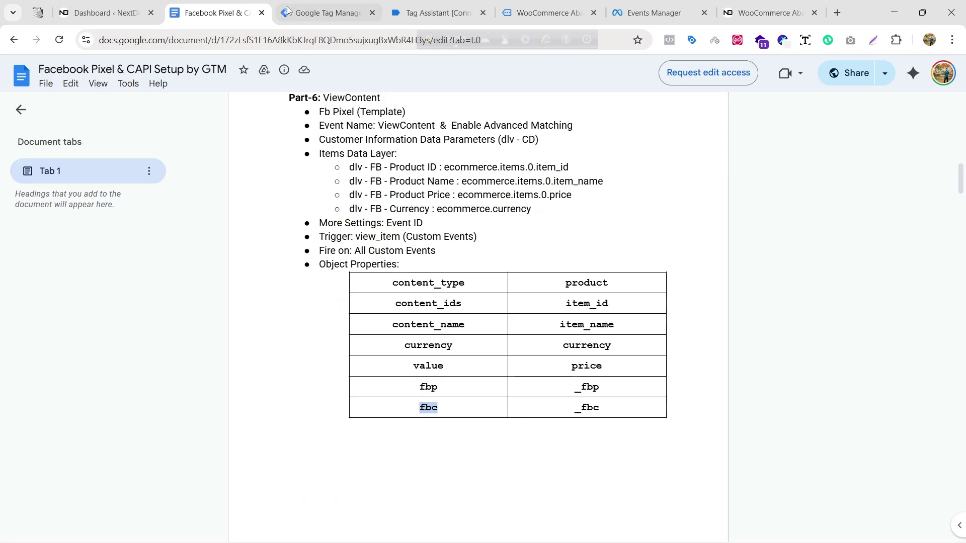
click(327, 13)
click(371, 340)
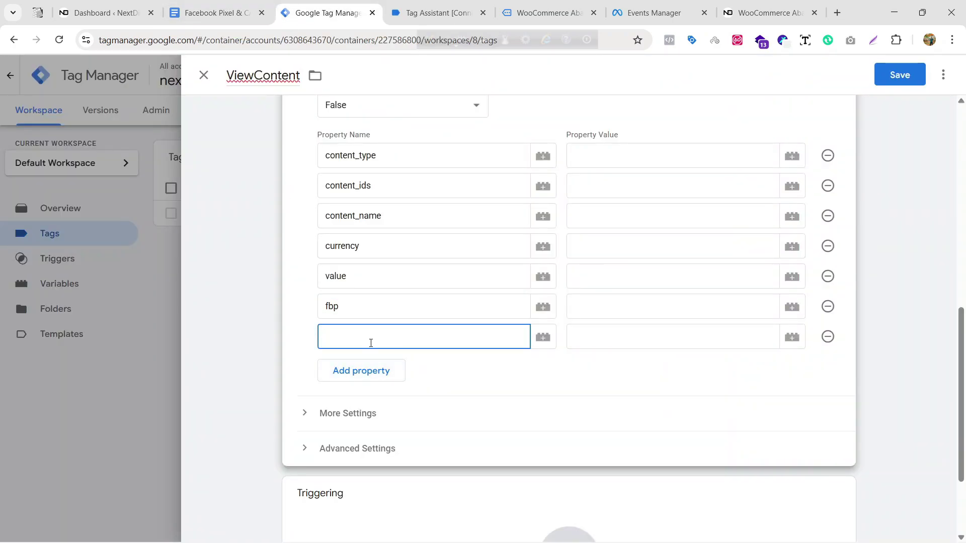
key(ctrl+v)
click(659, 145)
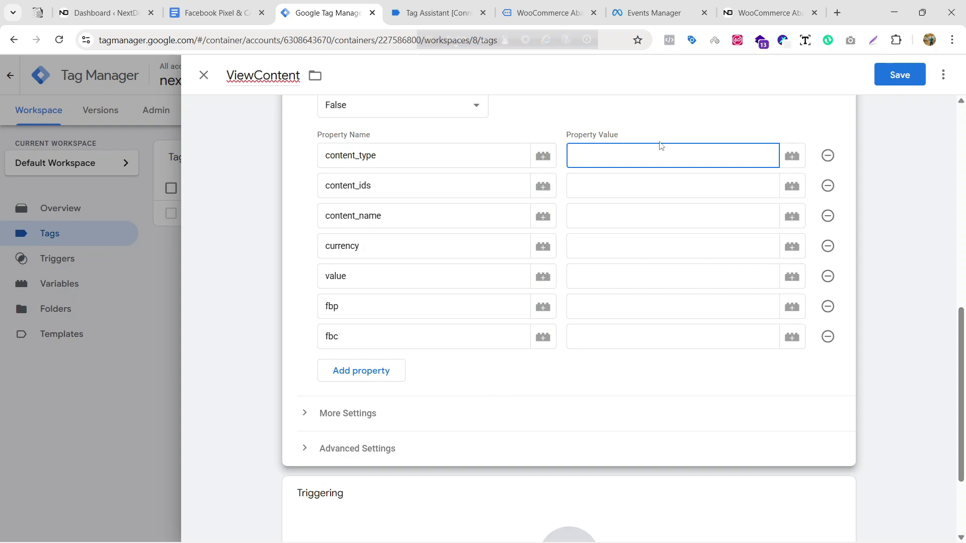
click(386, 155)
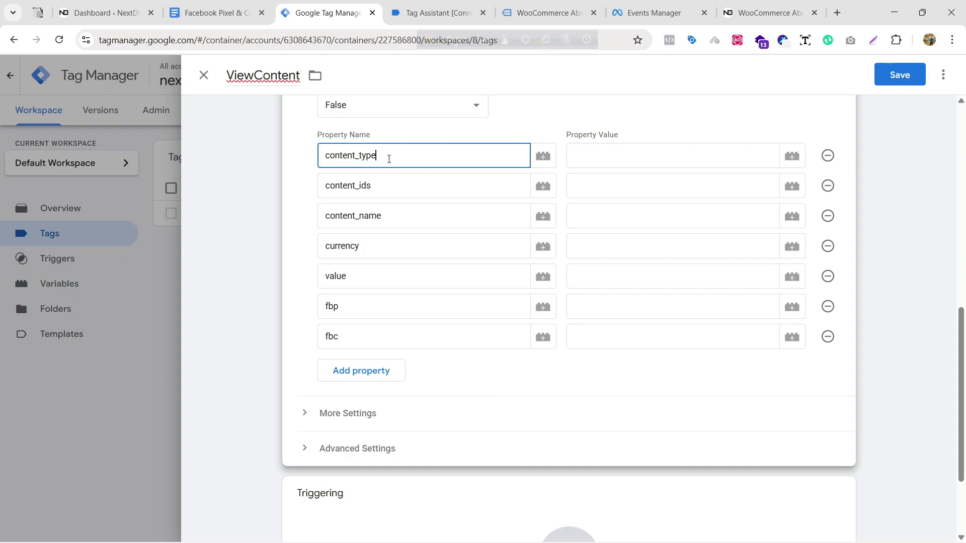
Set the content_type property's value to product and check it against the object properties table in the setup document
double_click(397, 151)
click(646, 162)
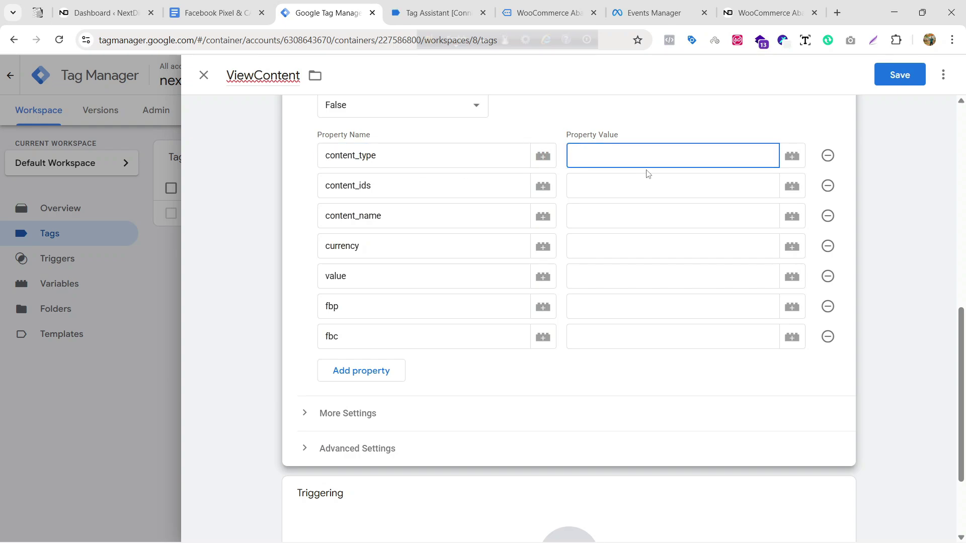
text(product)
double_click(611, 154)
click(685, 115)
click(246, 10)
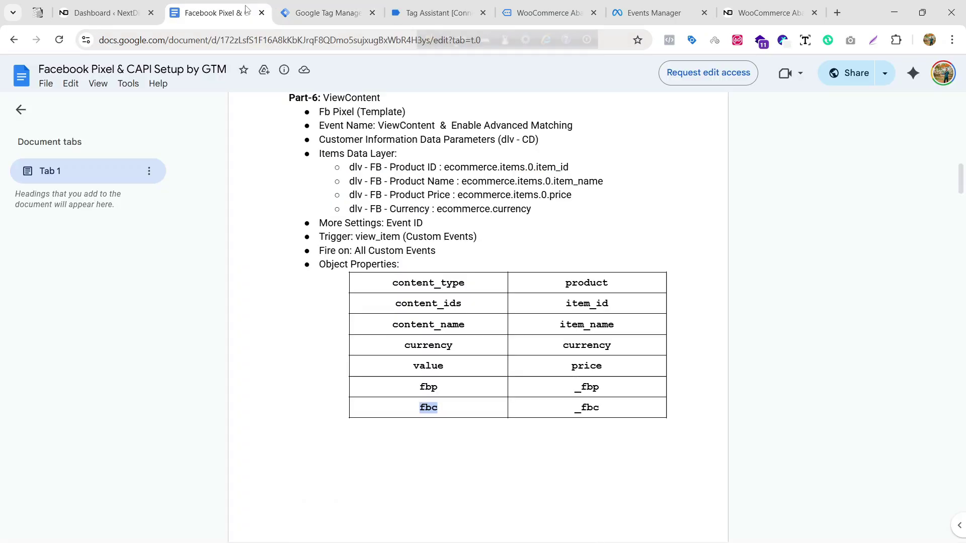
double_click(586, 283)
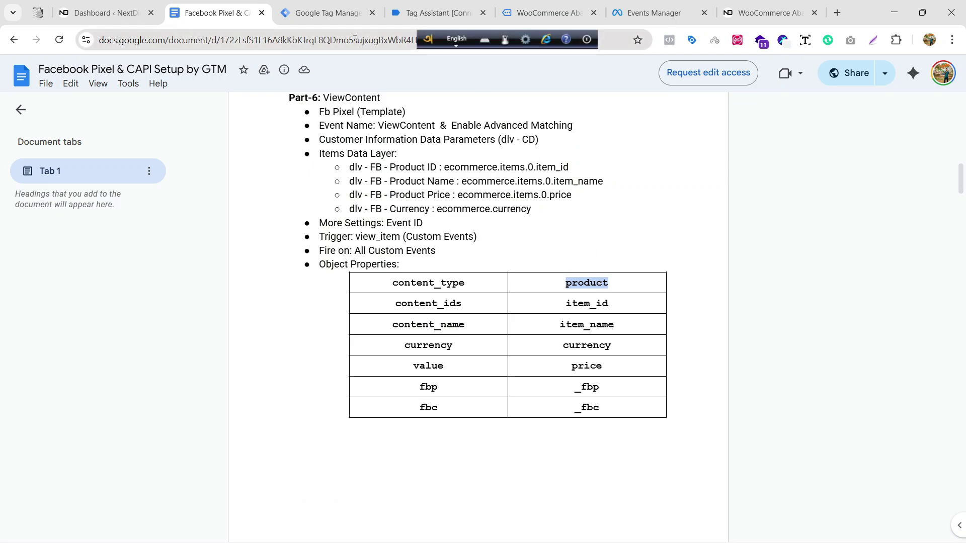
click(329, 13)
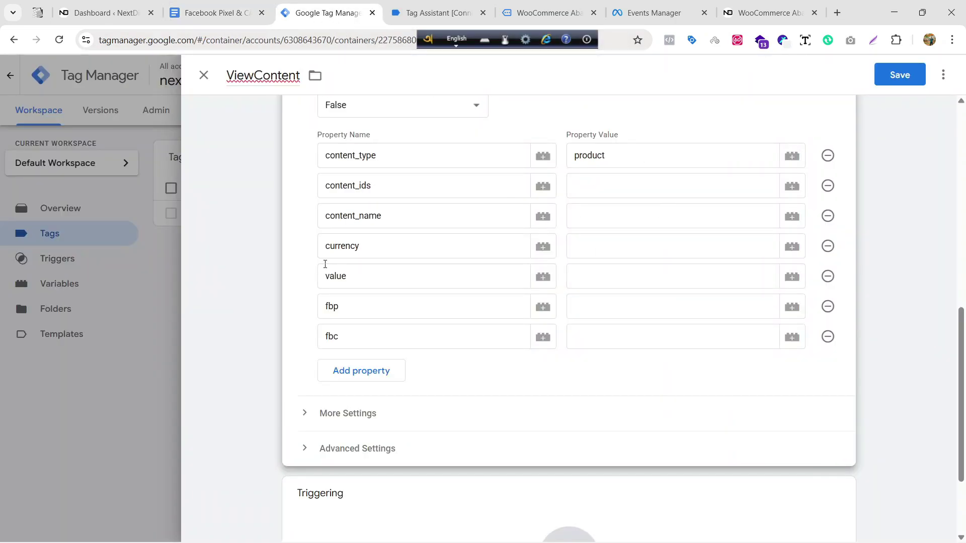
Assign the dlv - FB - Product ID variable to content_ids and dlv - FB - Product Name to content_name
click(793, 187)
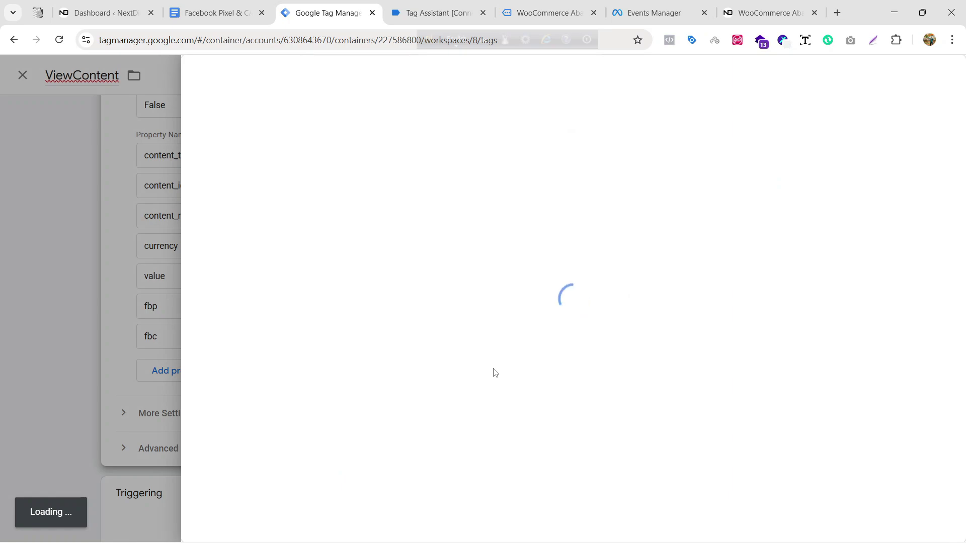
scroll(352, 242, down, 3)
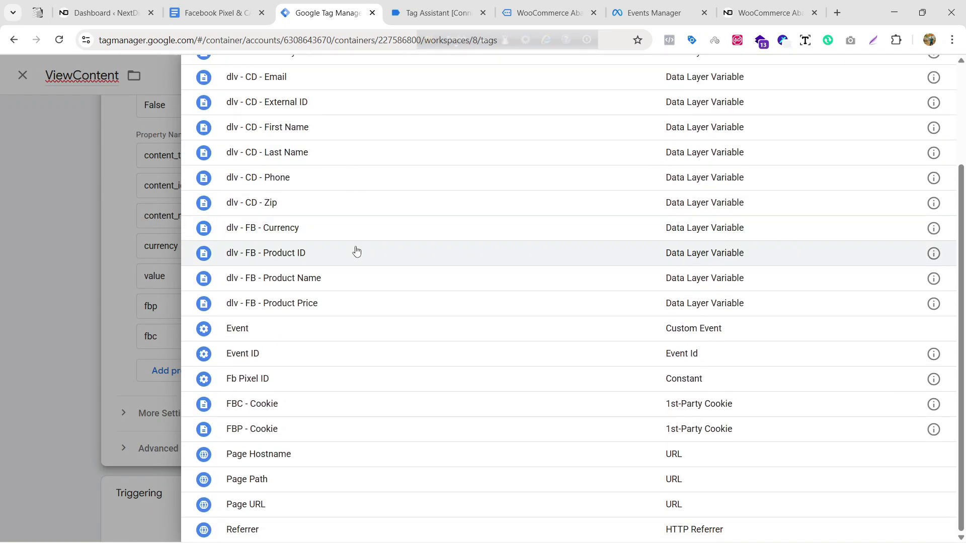
click(416, 259)
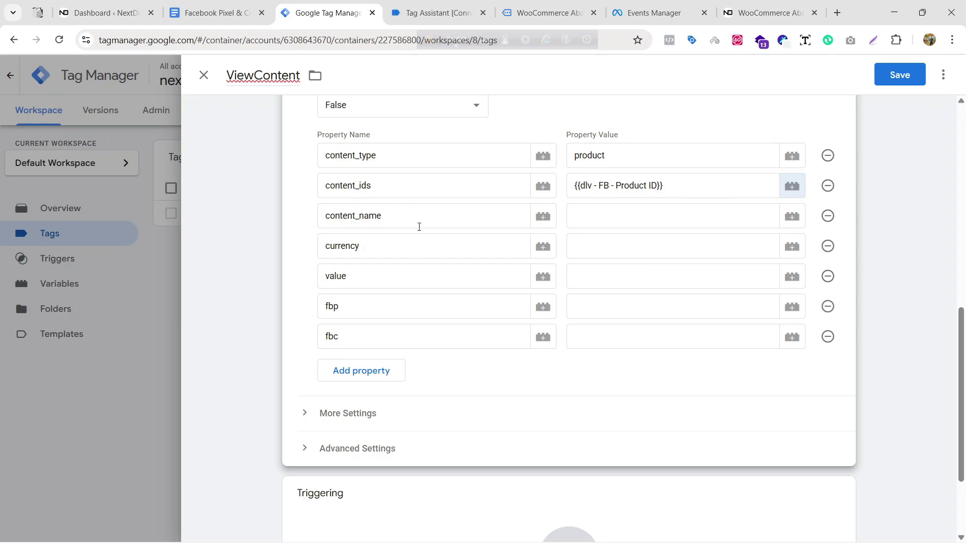
click(793, 217)
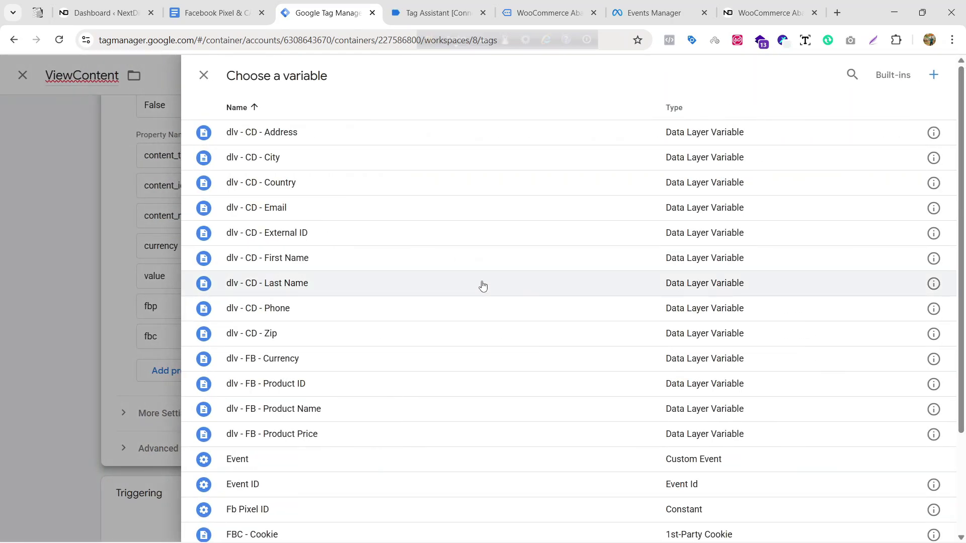
click(370, 410)
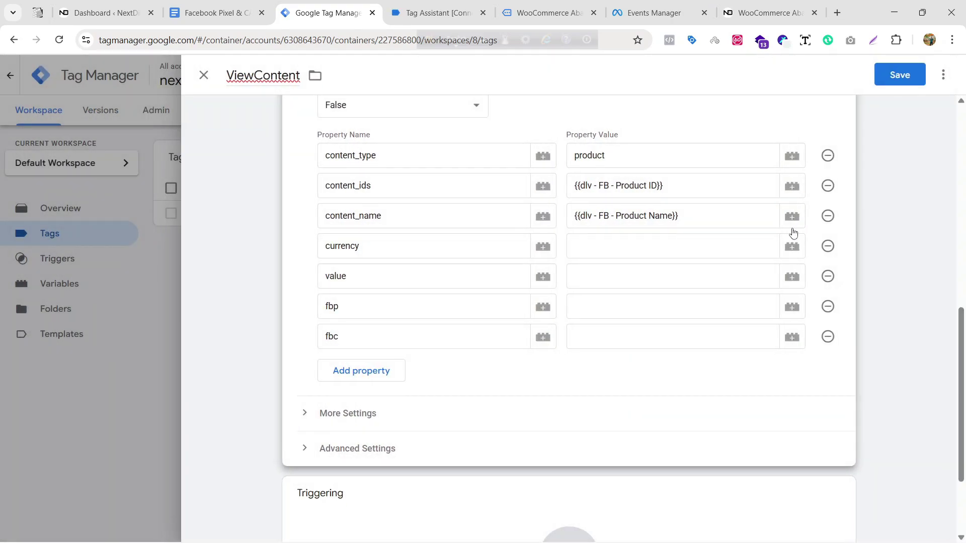
Assign the dlv - FB - Currency variable to currency and dlv - FB - Product Price to value
click(795, 253)
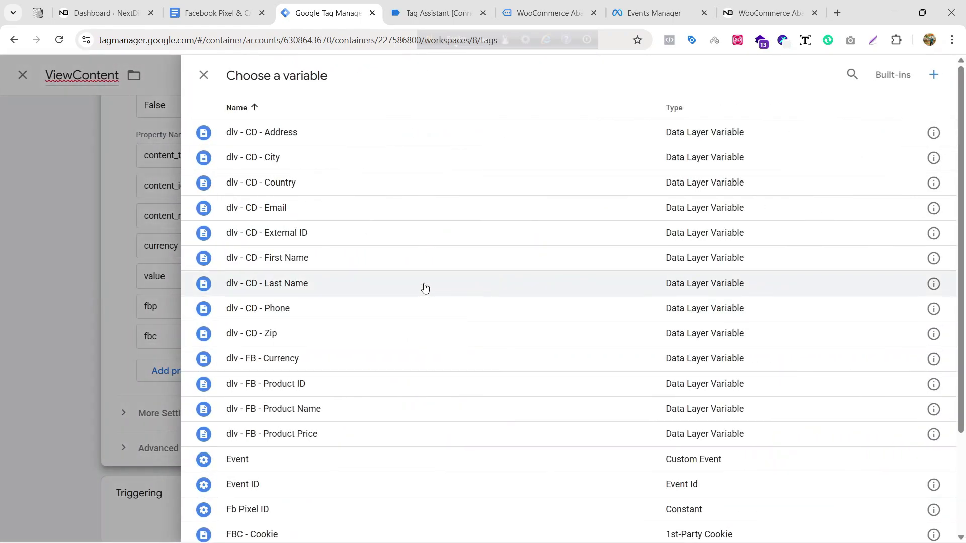
click(347, 361)
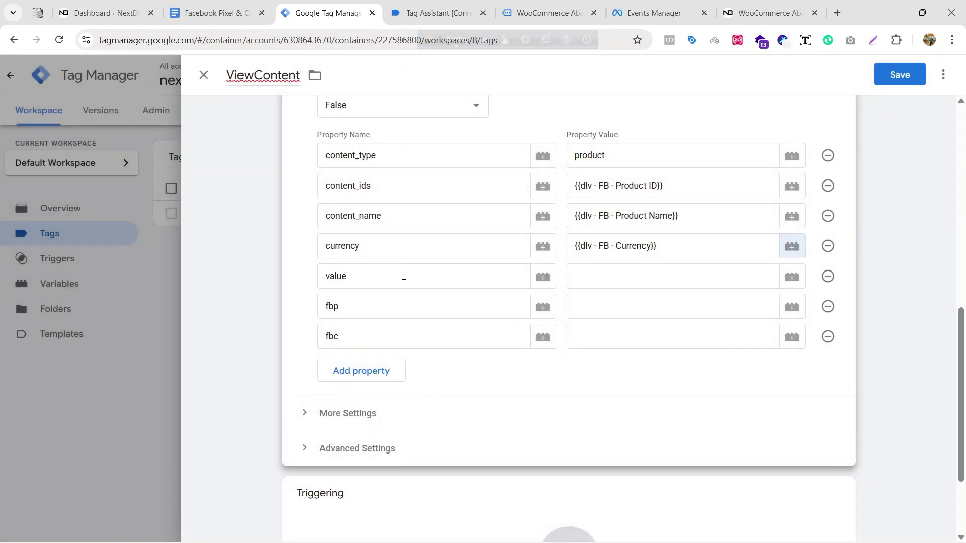
click(789, 280)
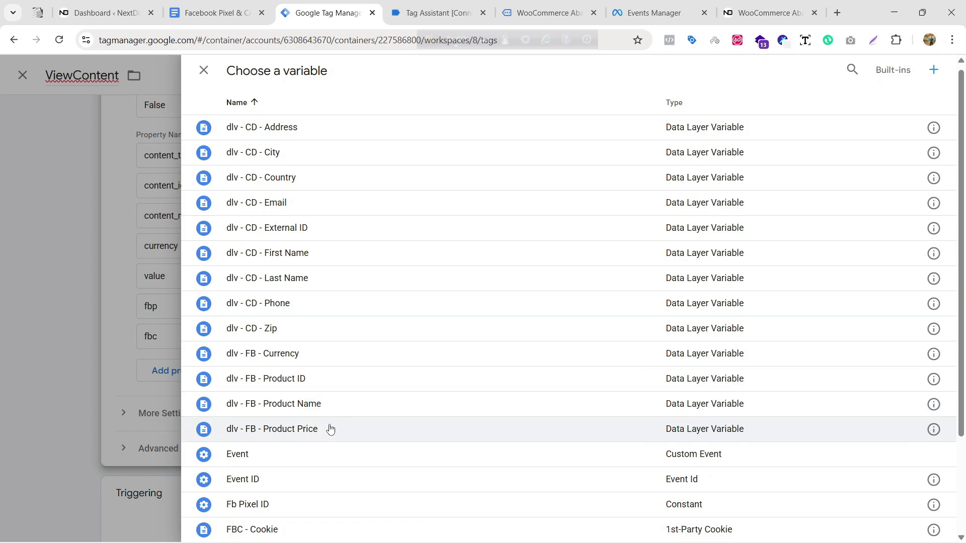
click(352, 432)
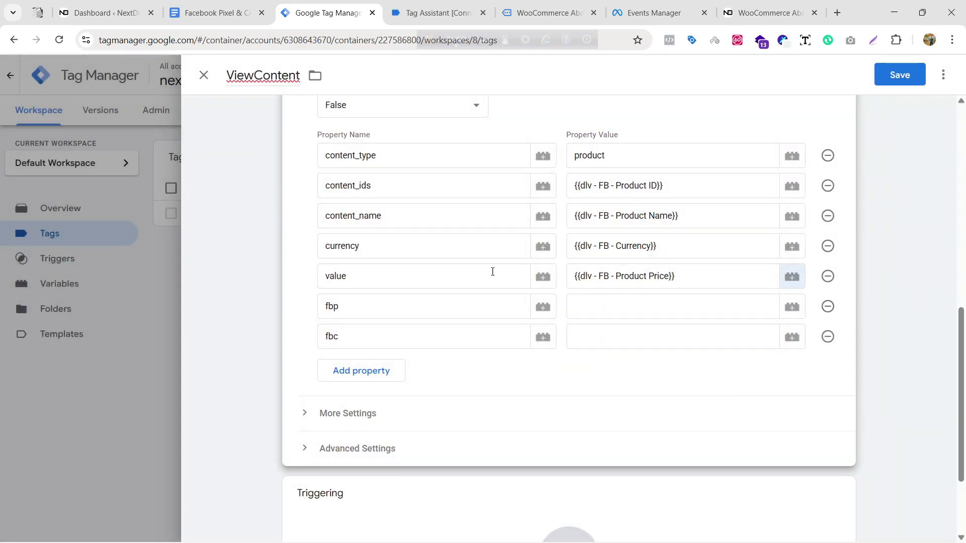
Assign the FBP - Cookie variable to the fbp property and FBC - Cookie to the fbc property
click(791, 306)
scroll(522, 287, down, 2)
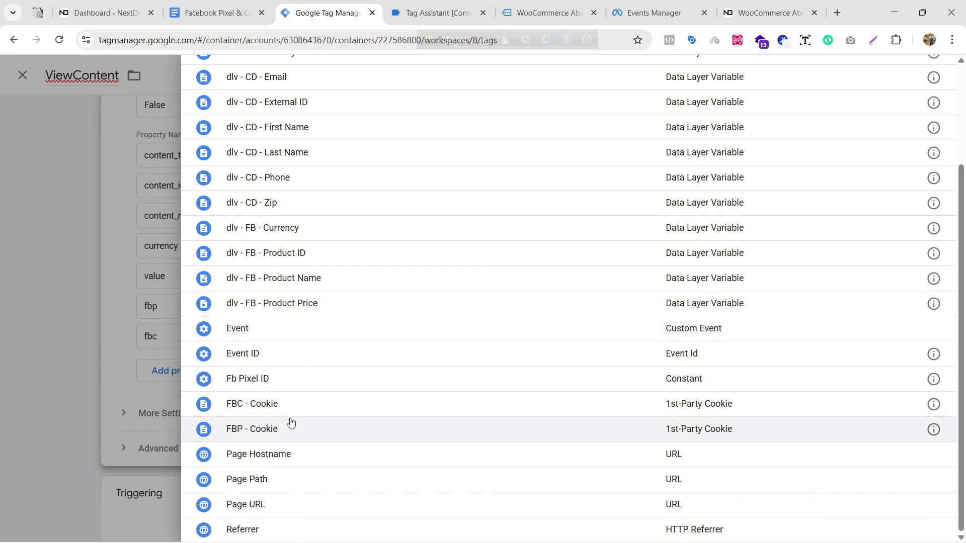
click(337, 432)
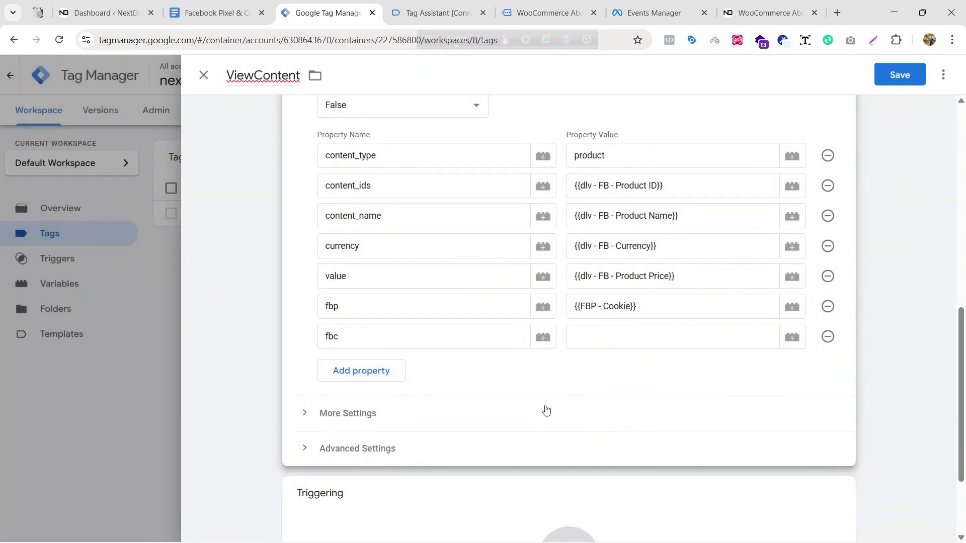
click(792, 338)
scroll(493, 373, down, 2)
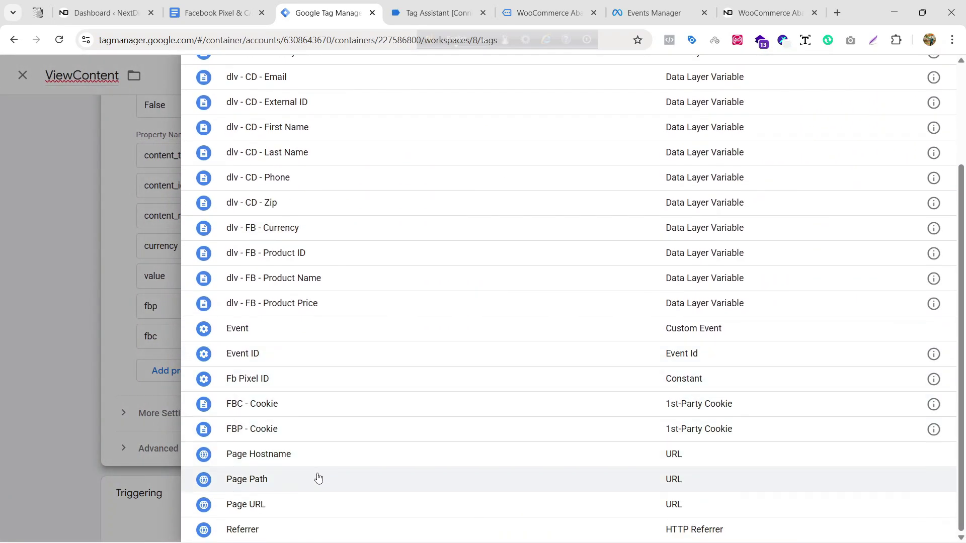
click(338, 411)
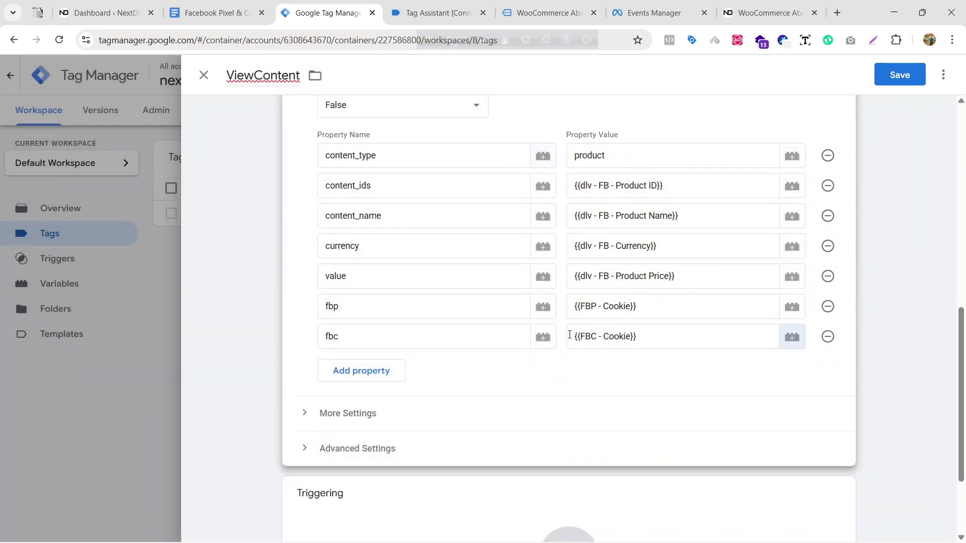
Expand the More Settings section of the ViewContent tag
scroll(741, 296, down, 1)
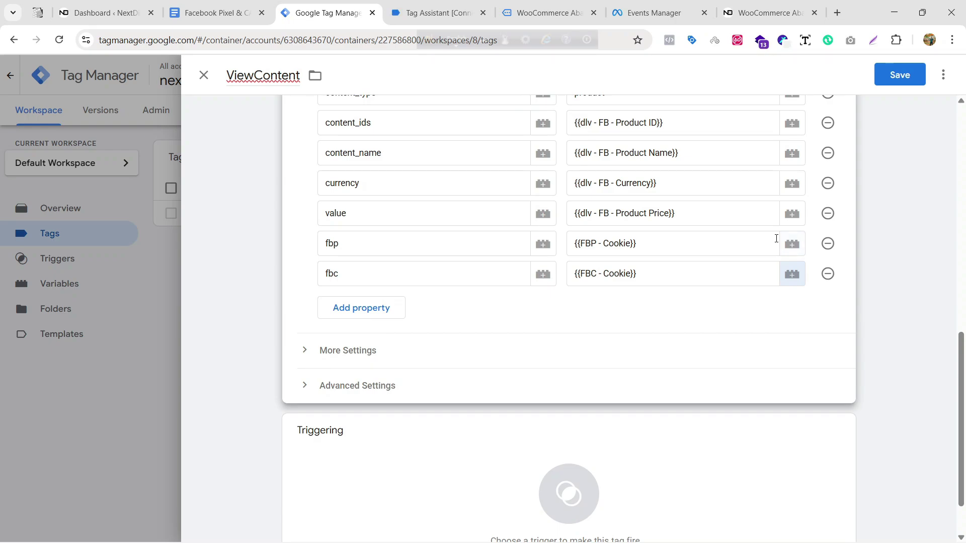
scroll(407, 341, down, 1)
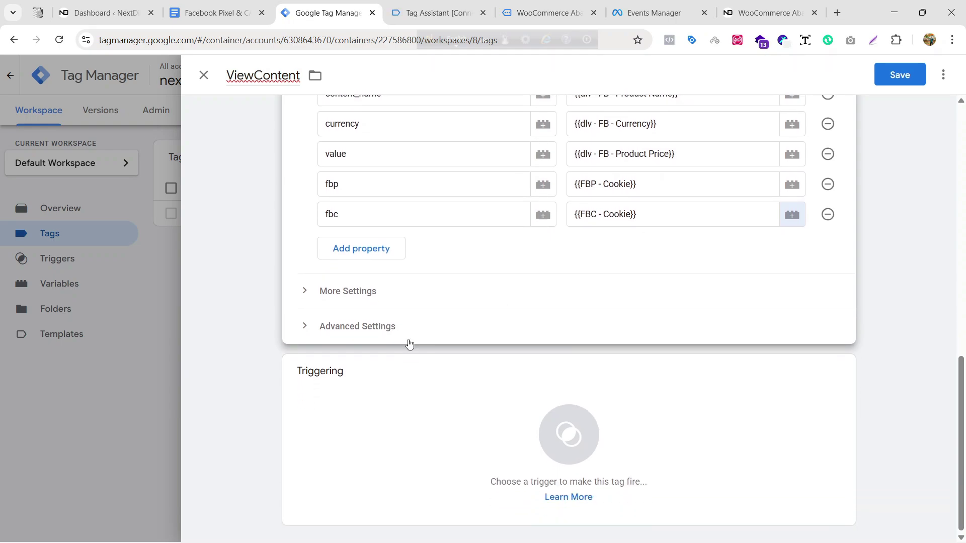
click(361, 288)
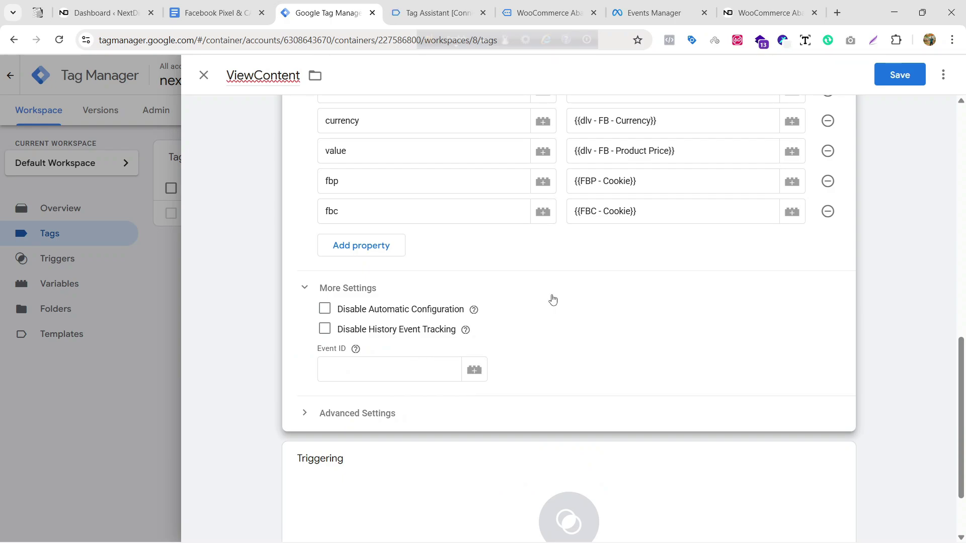
click(370, 246)
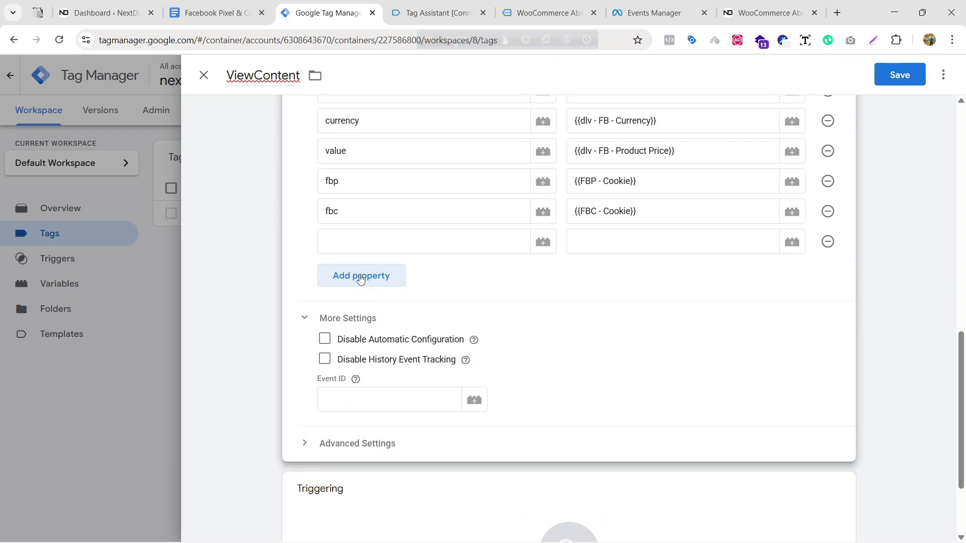
click(376, 246)
text(event_id)
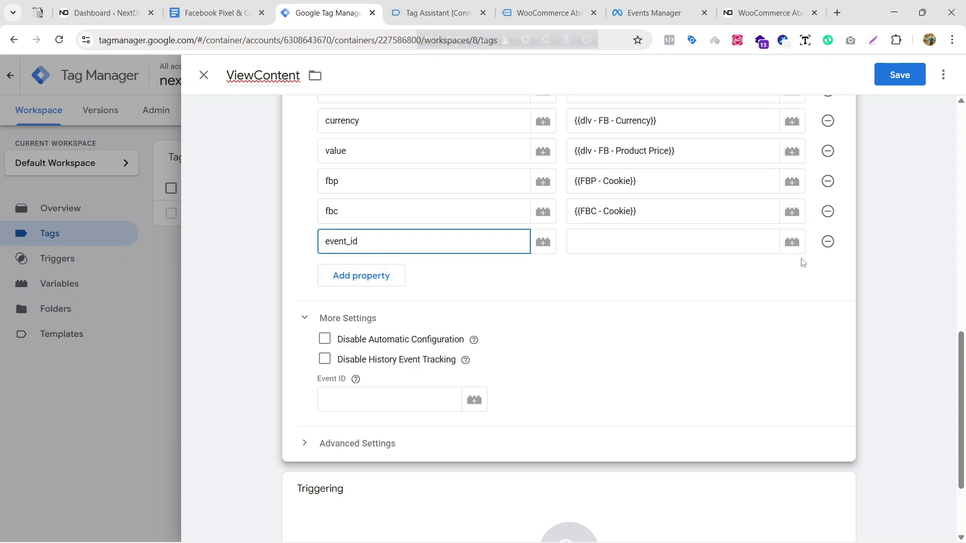
click(792, 242)
scroll(377, 425, down, 3)
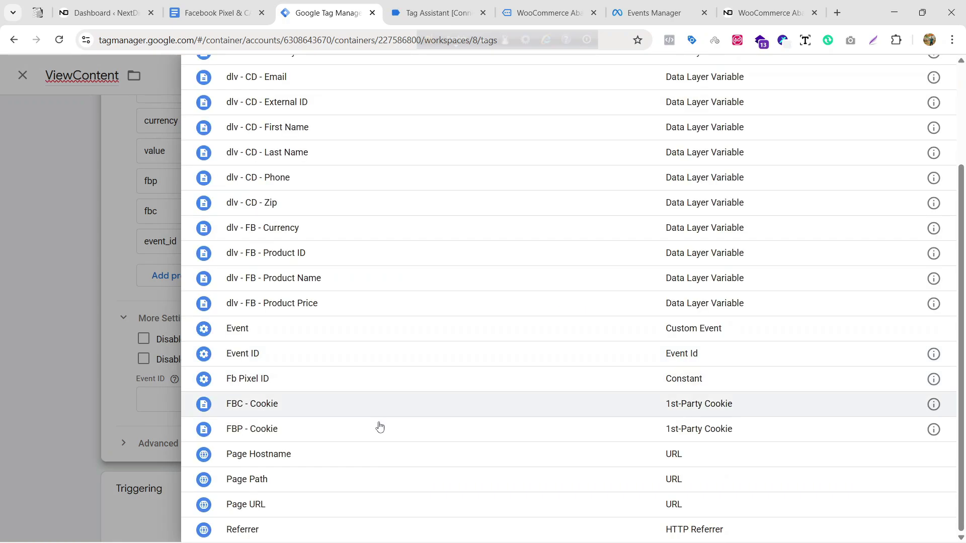
click(342, 361)
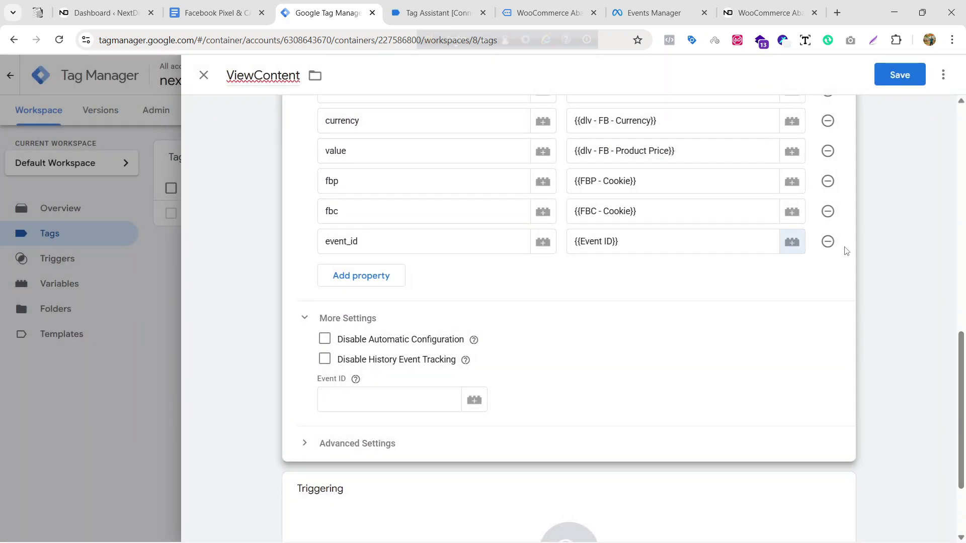
click(828, 241)
Set the tag's Event ID under More Settings to the Event ID variable
scroll(481, 272, down, 2)
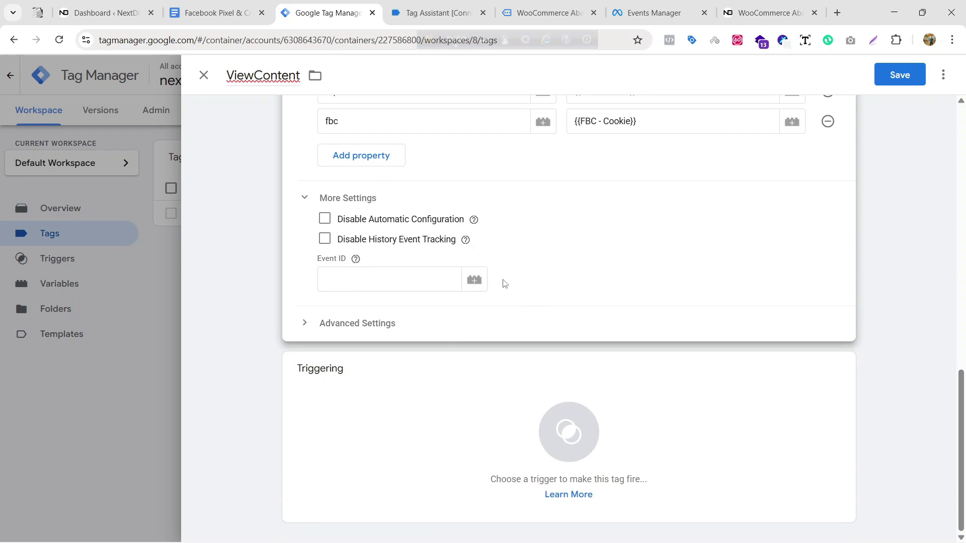
click(474, 281)
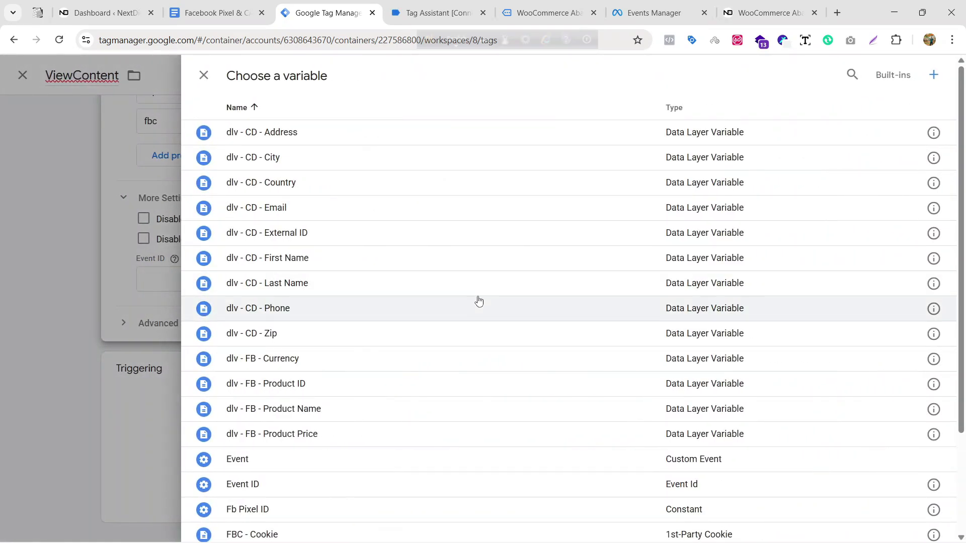
scroll(477, 308, down, 3)
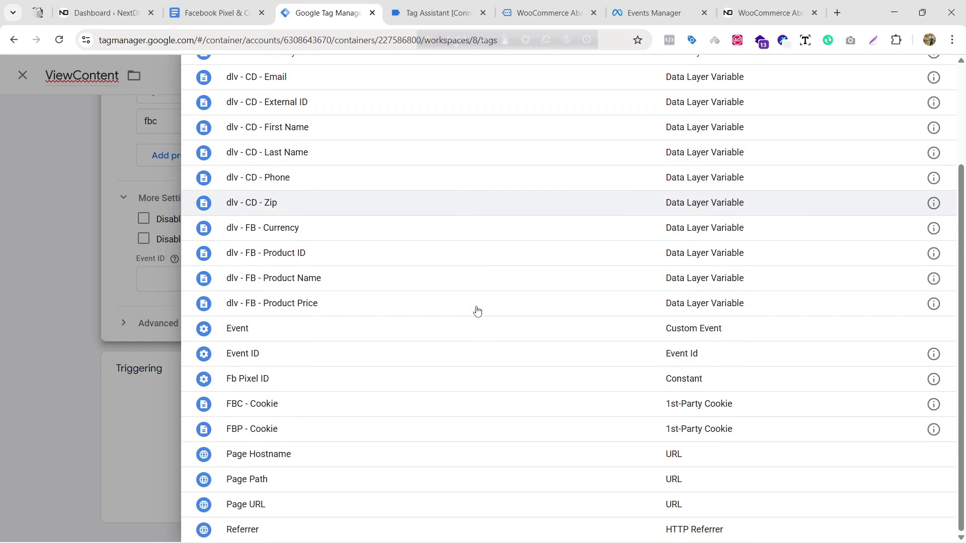
click(370, 358)
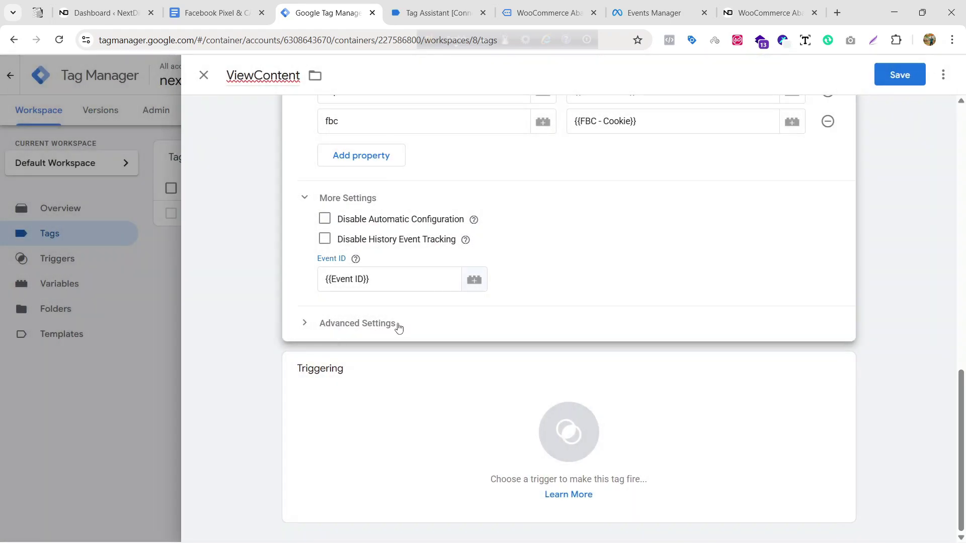
scroll(578, 280, up, 10)
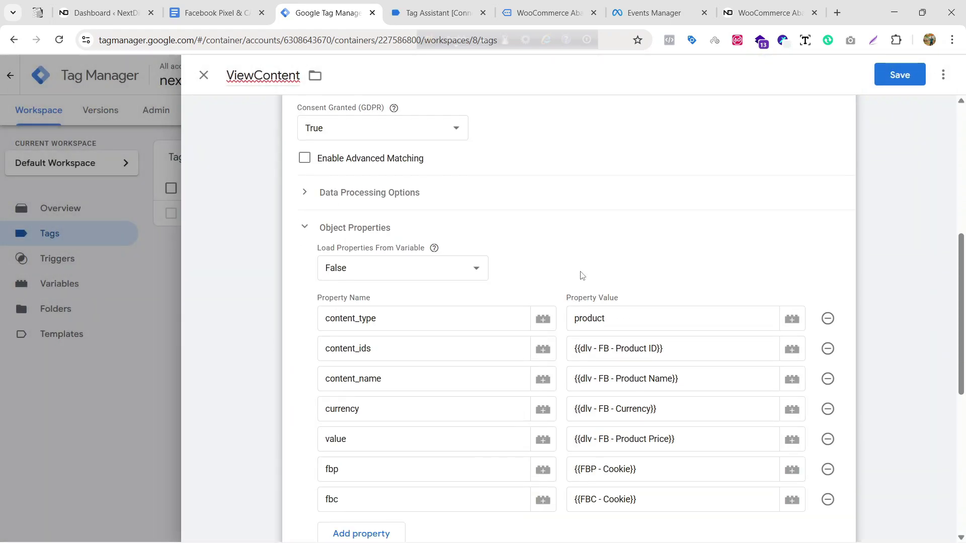
scroll(580, 265, down, 7)
scroll(583, 265, down, 5)
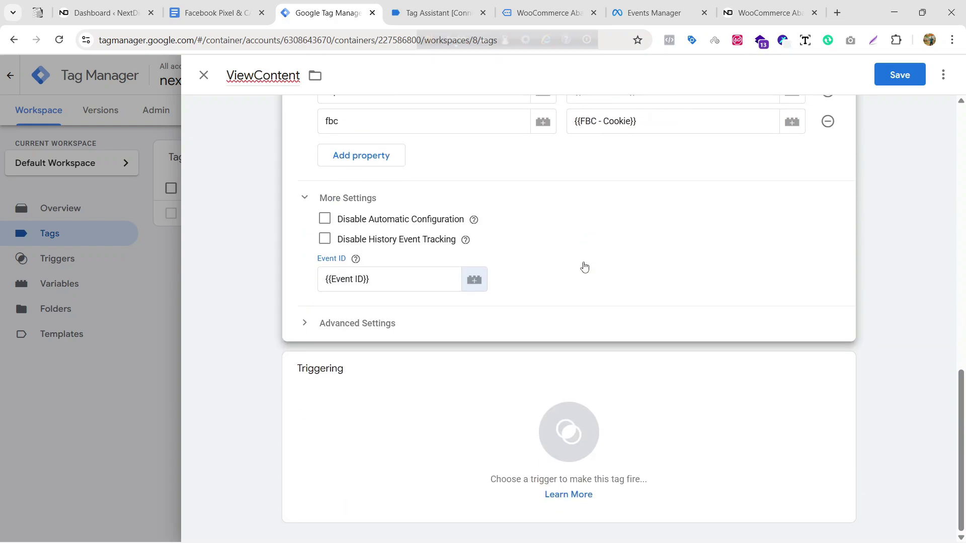
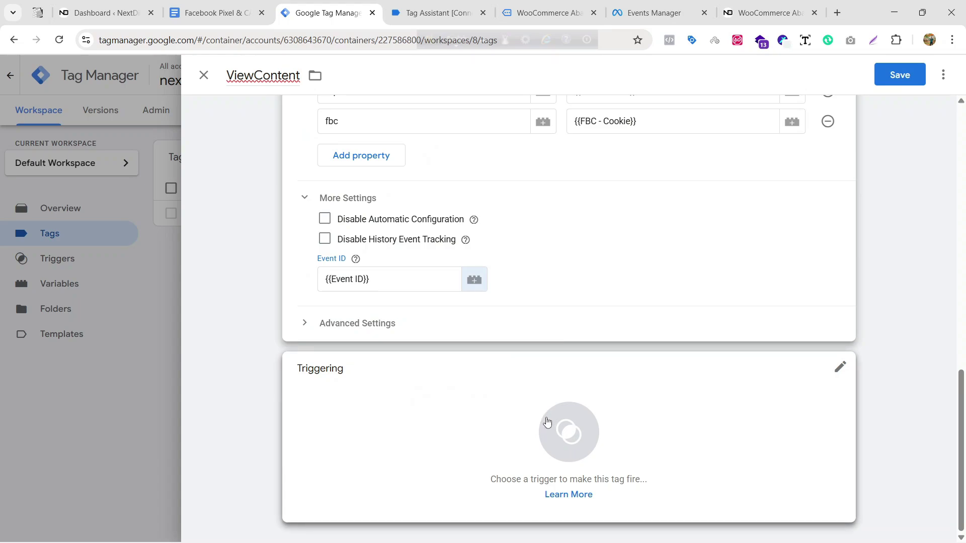
Switch to Tag Assistant and copy the event name view_item from the event's API call
click(443, 7)
scroll(408, 258, up, 8)
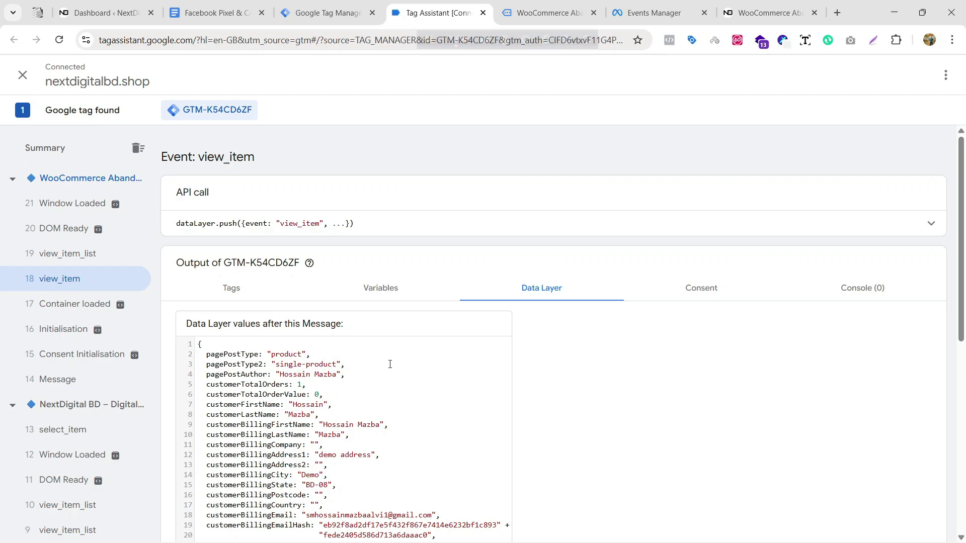
drag(280, 222, 321, 221)
key(ctrl+c)
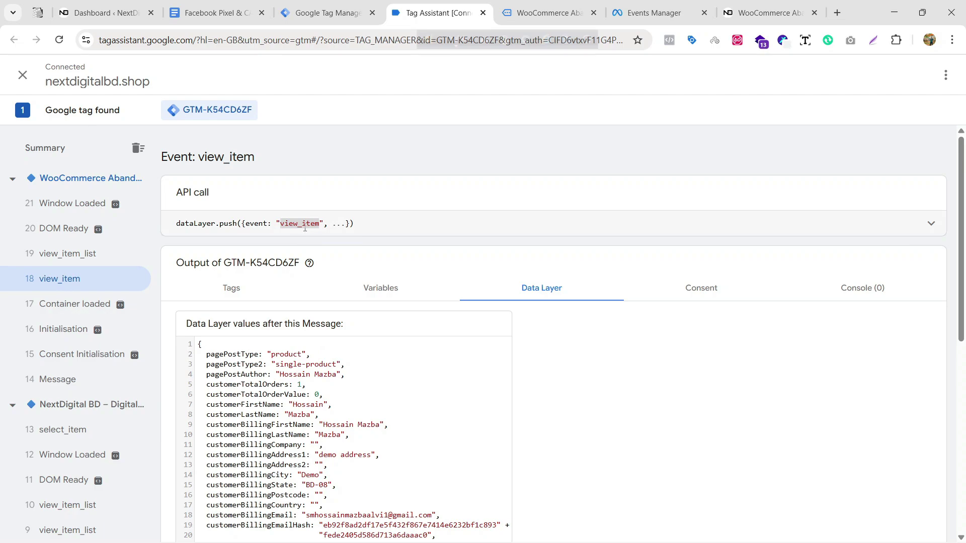
Switch back to Google Tag Manager and create a new trigger named "ViewContent - Trigger" for the ViewContent tag
click(326, 20)
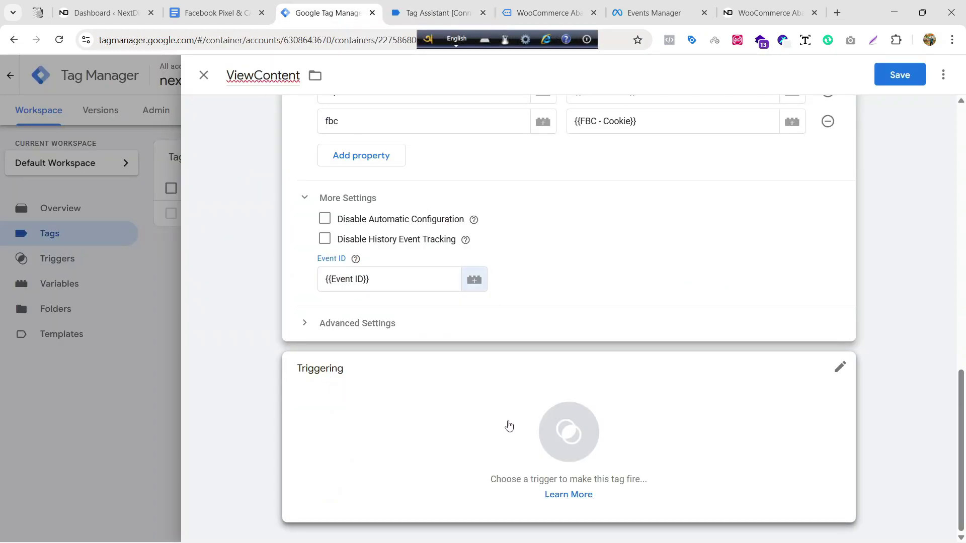
click(569, 434)
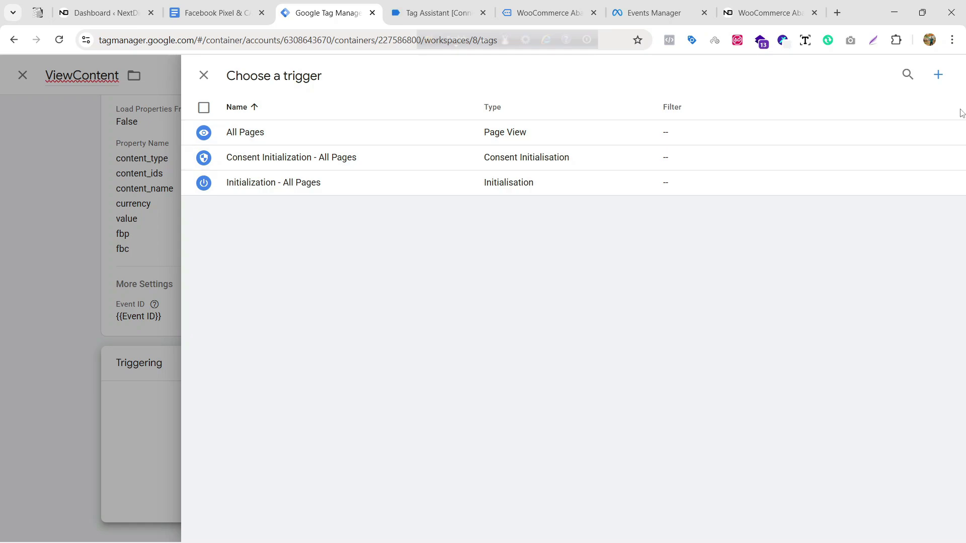
click(939, 76)
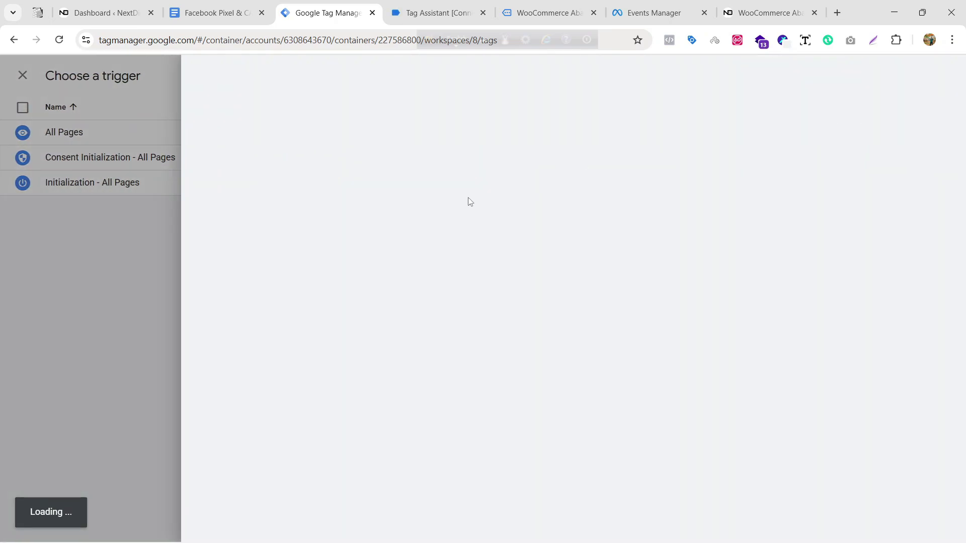
click(280, 76)
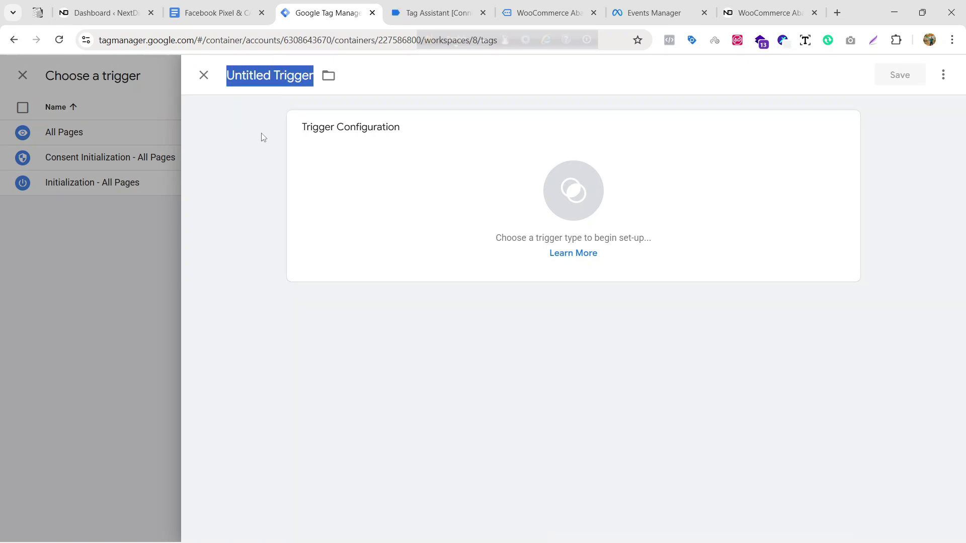
text(ViewContent - Trigger)
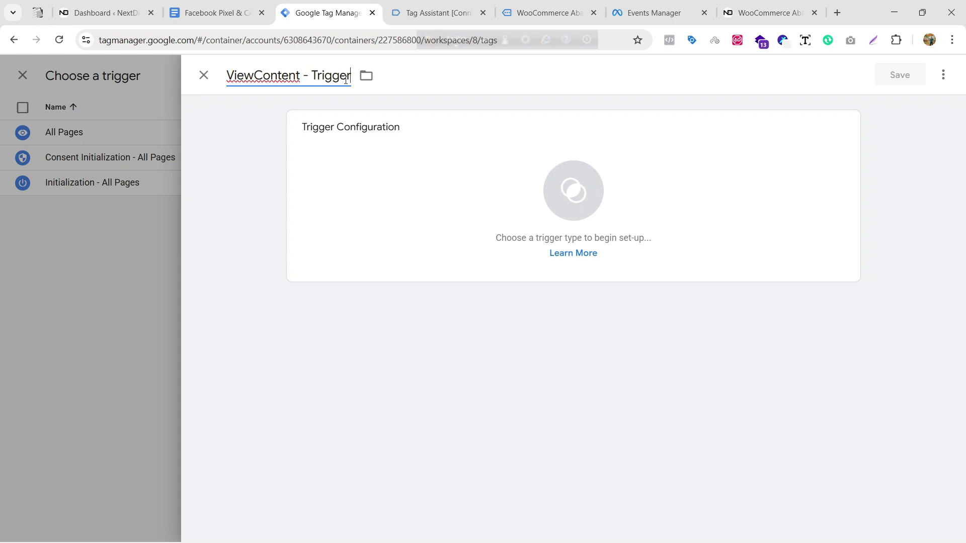
Make the trigger a Custom Event with event name view_item, firing on all custom events, and save it
click(553, 196)
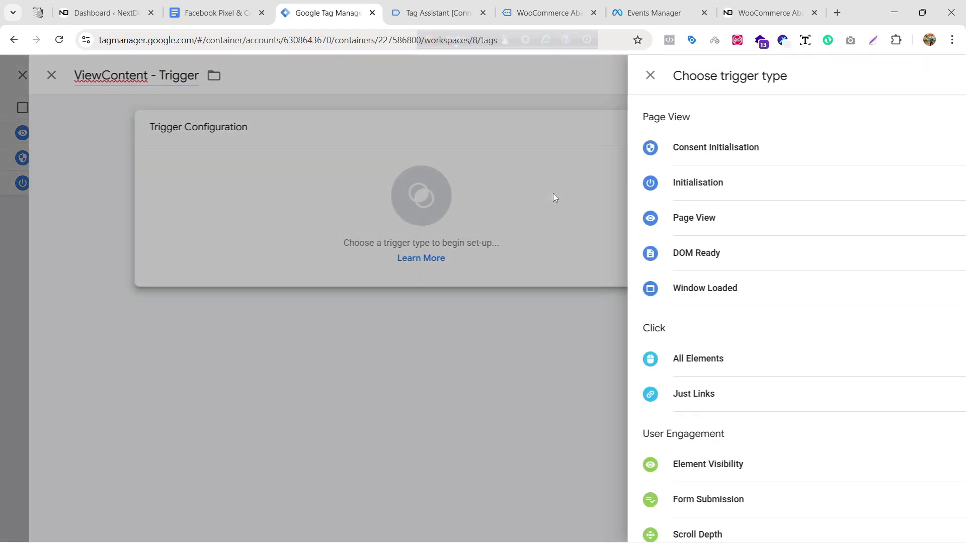
scroll(687, 279, down, 4)
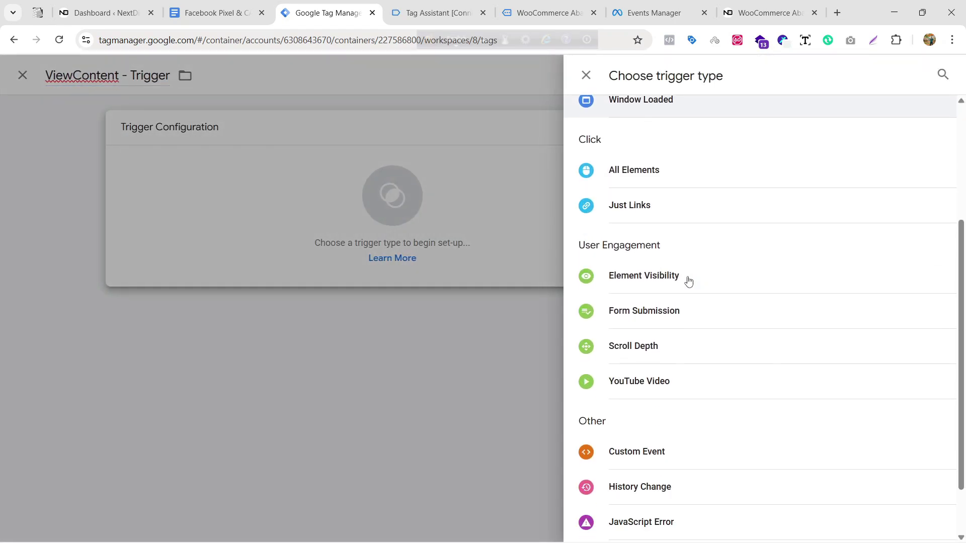
scroll(690, 304, down, 1)
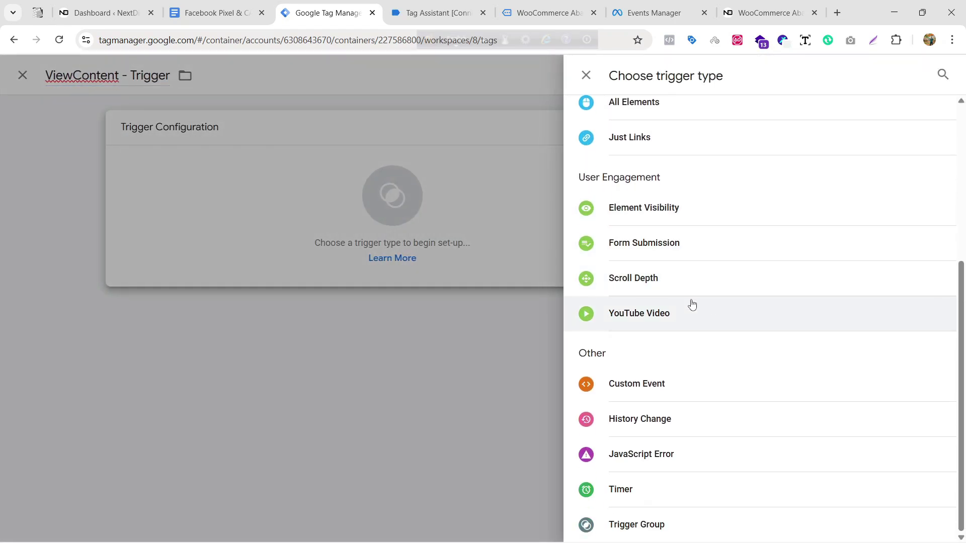
click(696, 393)
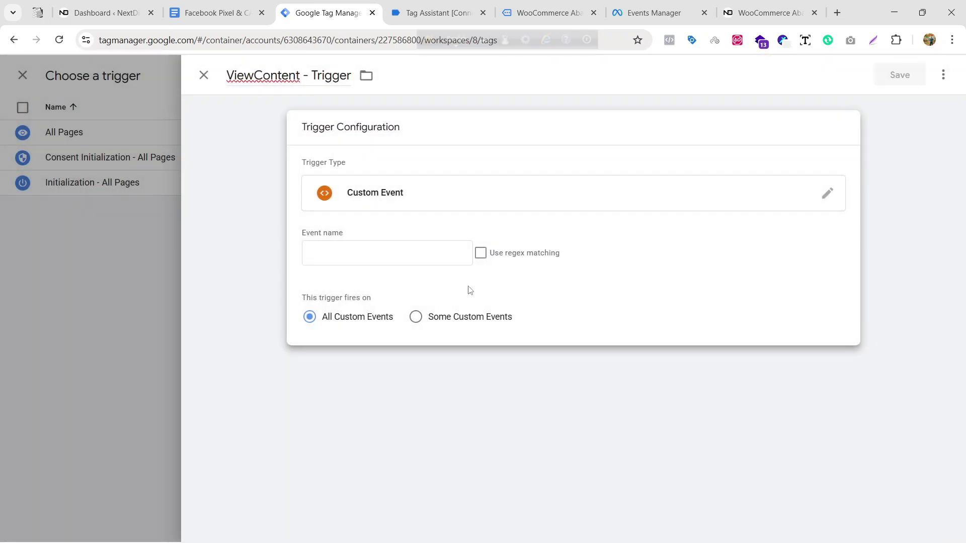
click(386, 251)
key(ctrl+v)
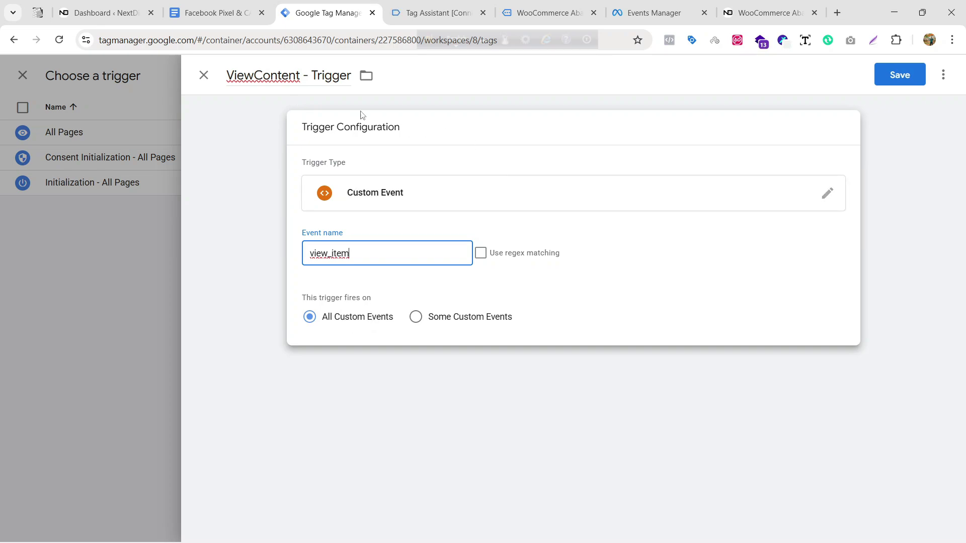
click(898, 77)
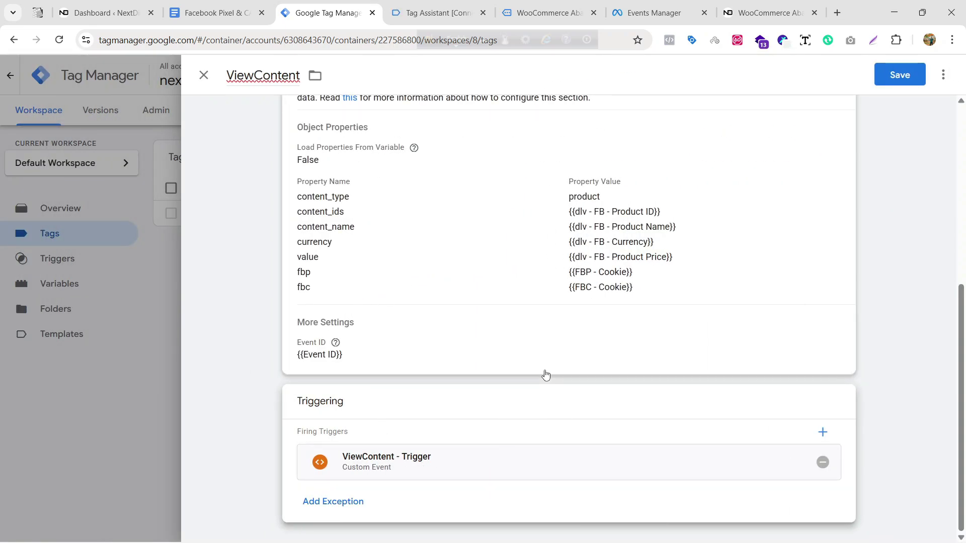
Save the ViewContent tag and publish the workspace changes as a new container version
scroll(545, 373, up, 6)
scroll(482, 354, down, 6)
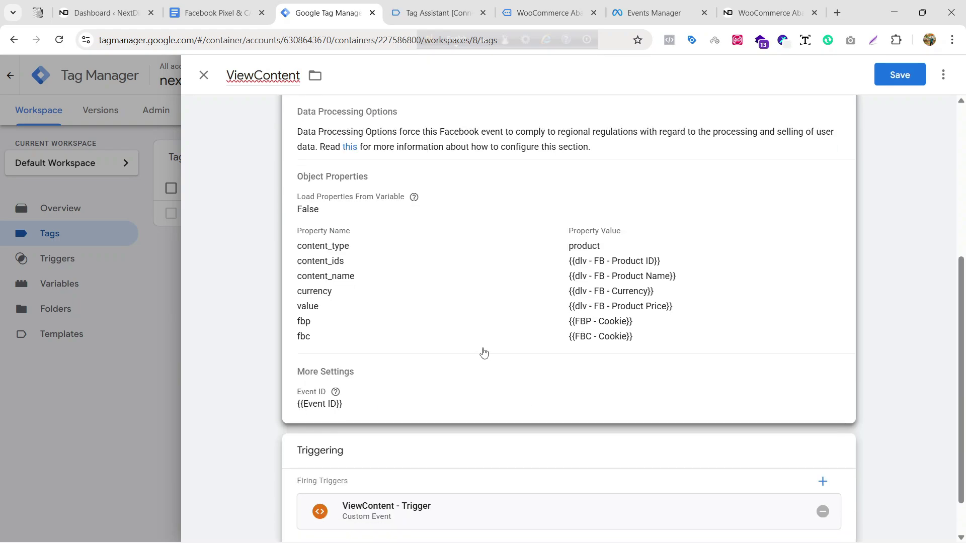
click(900, 75)
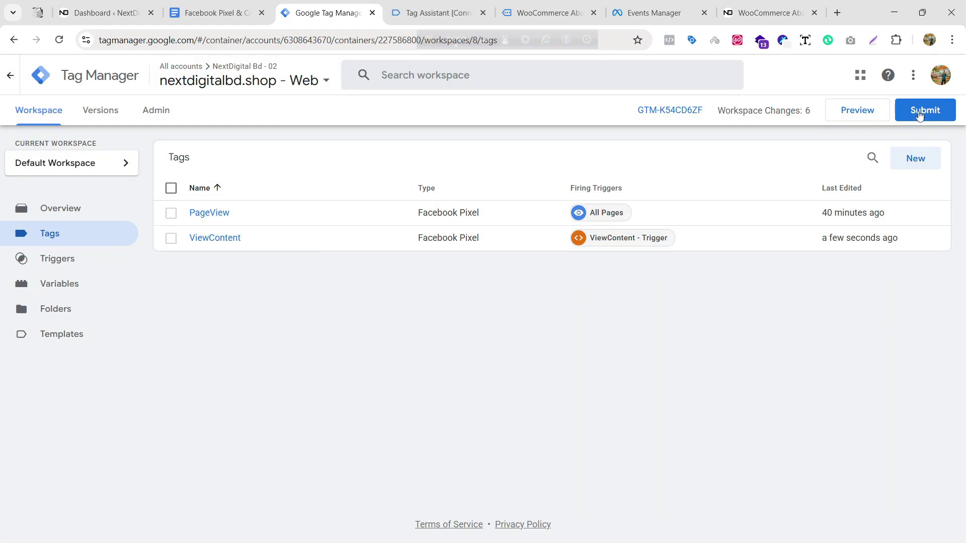
click(925, 110)
click(920, 75)
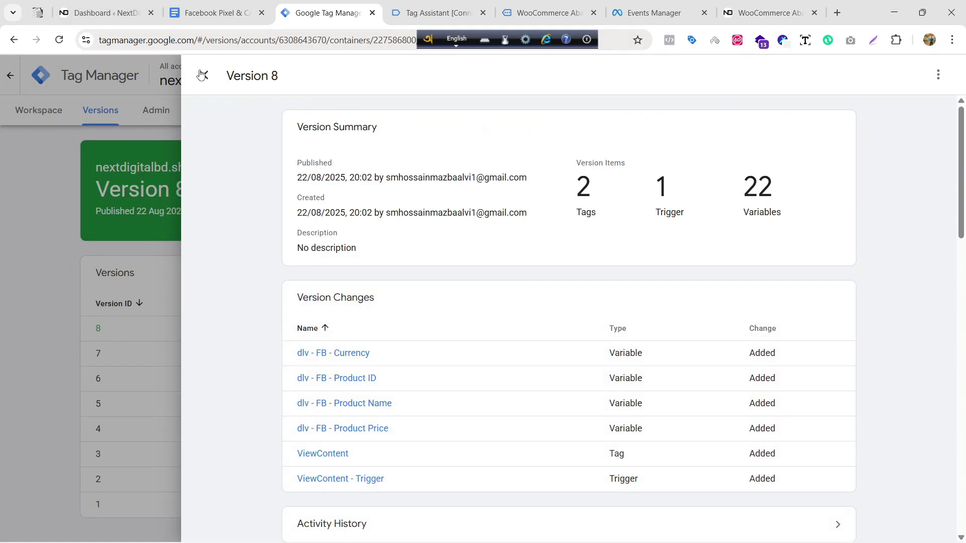
click(119, 138)
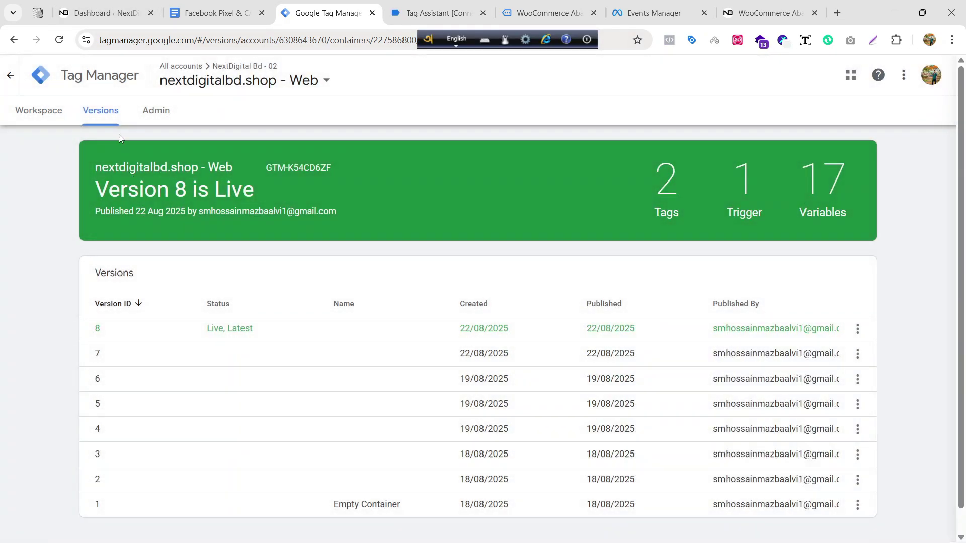
click(52, 112)
Switch to the store website, reload its home page and open the WooCommerce Abandoned Cart Tracker product
click(762, 8)
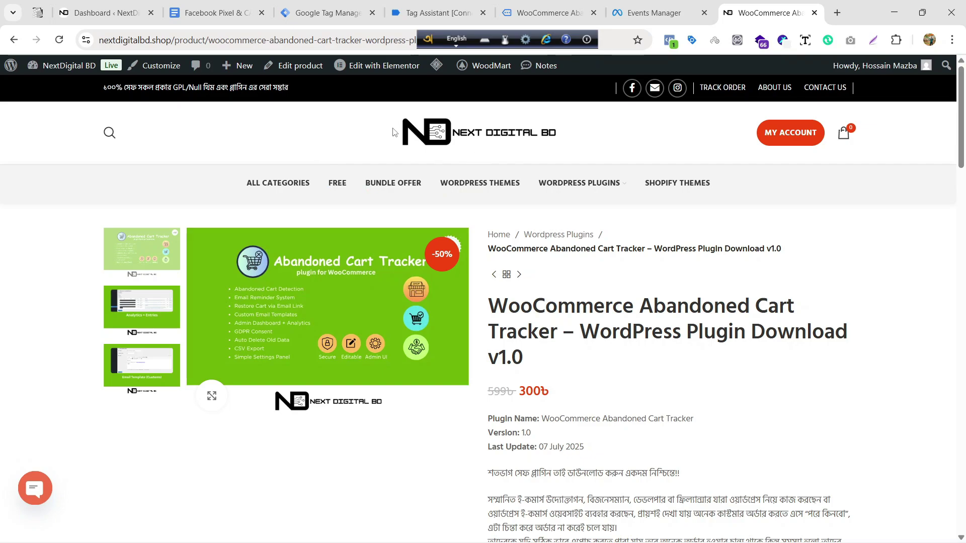
click(443, 133)
key(F5)
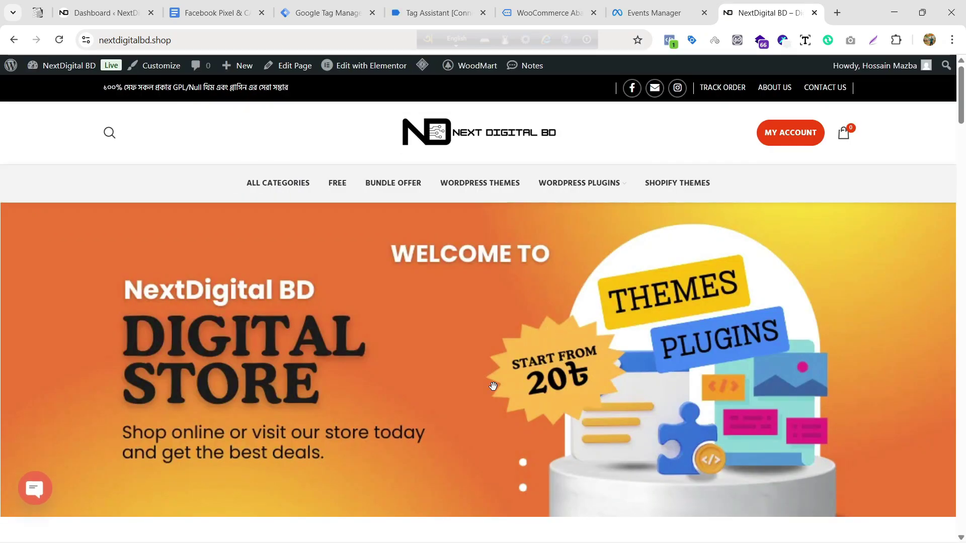
scroll(528, 388, down, 10)
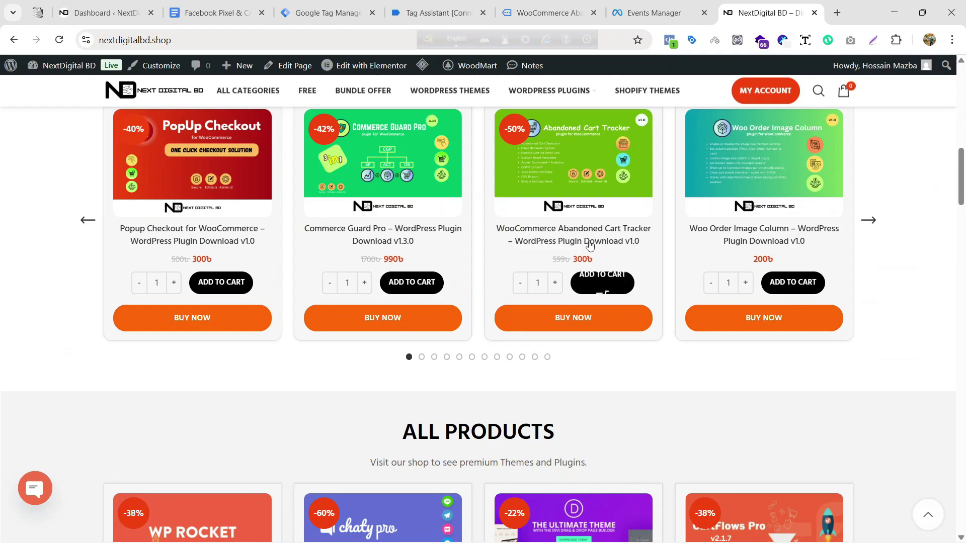
click(592, 219)
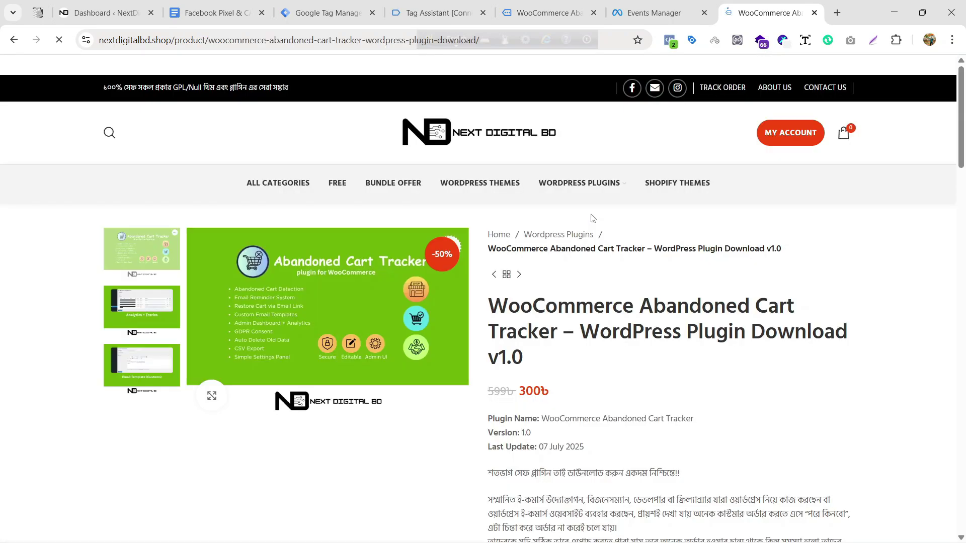
Check the ViewContent event's custom parameters in Meta Pixel Helper and compare the value with the product's price
click(669, 41)
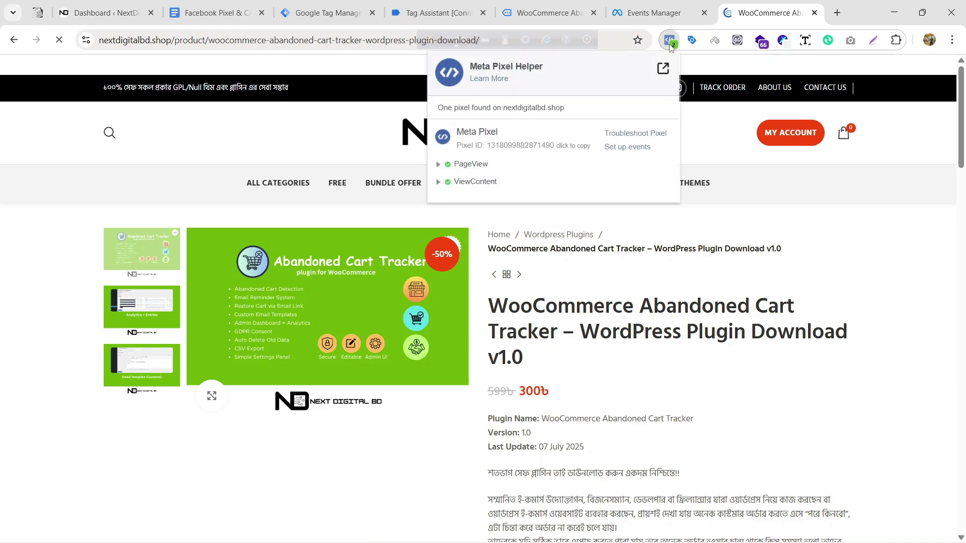
click(463, 182)
drag(467, 213, 471, 223)
click(478, 230)
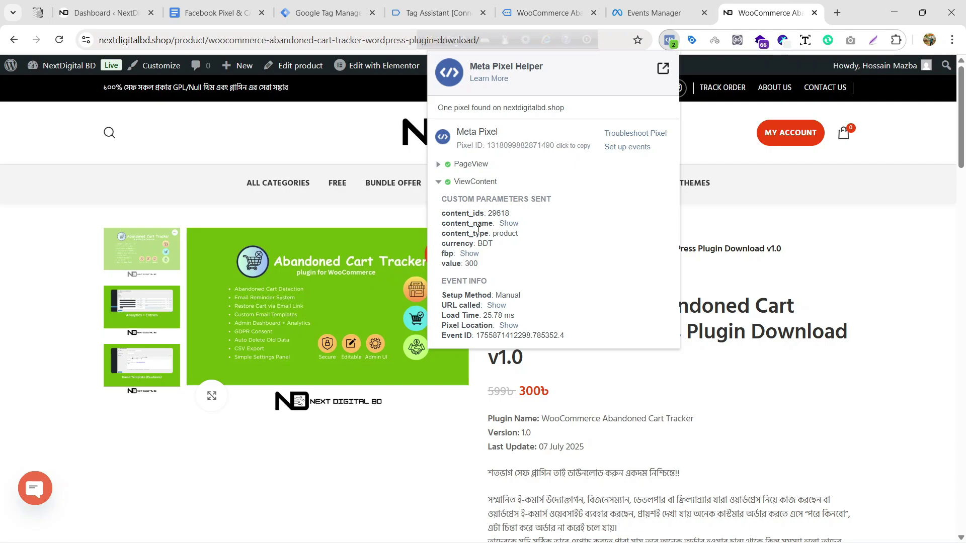
click(483, 232)
double_click(470, 254)
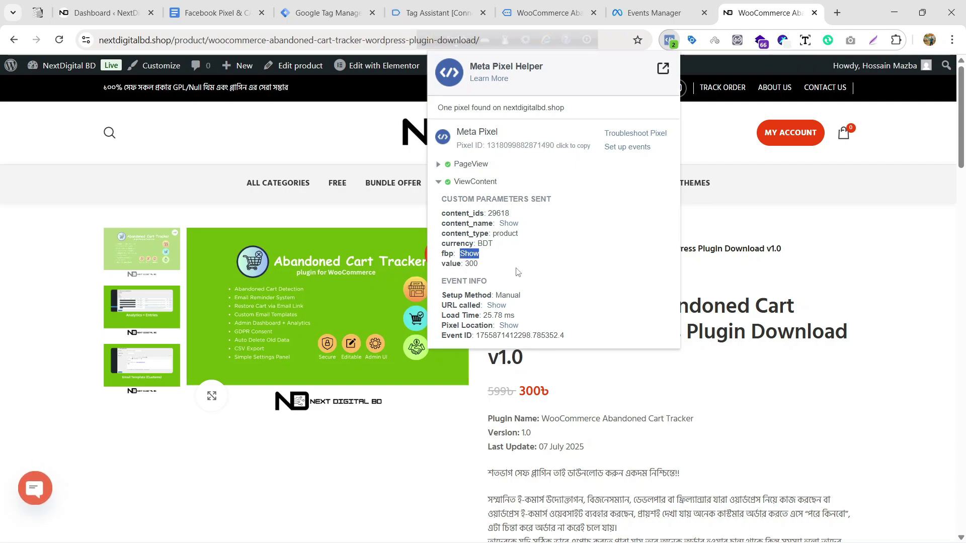
click(518, 272)
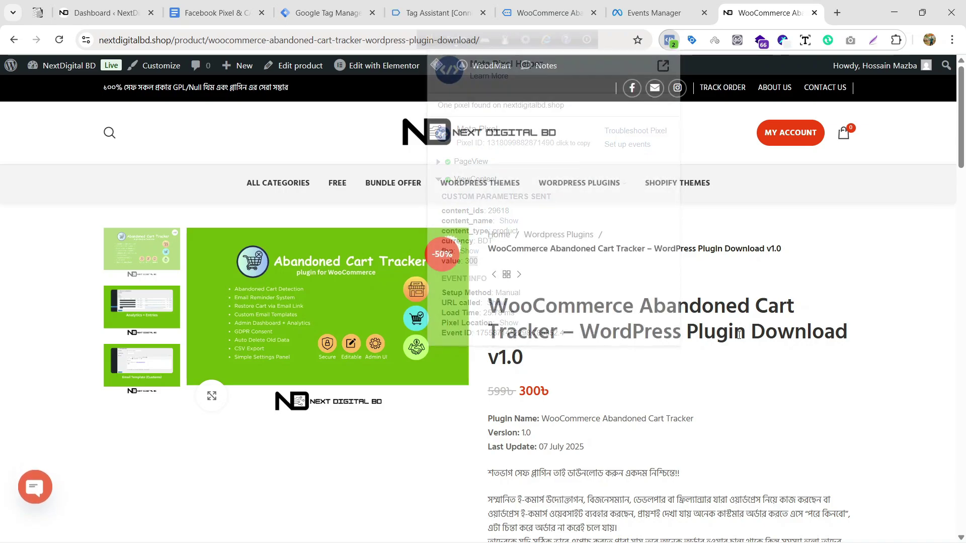
drag(514, 391, 553, 401)
click(554, 401)
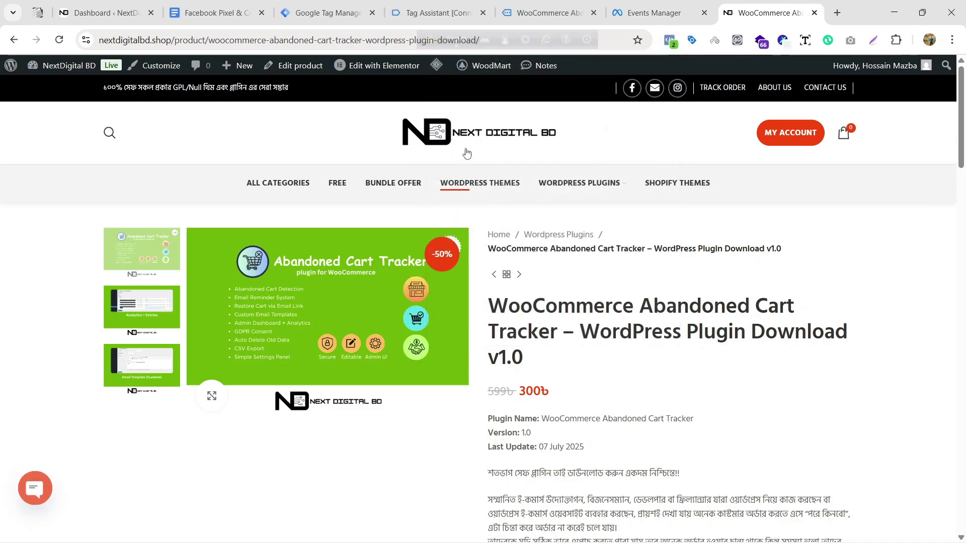
Reopen the ViewContent details in Meta Pixel Helper and reveal the content_name parameter
click(670, 40)
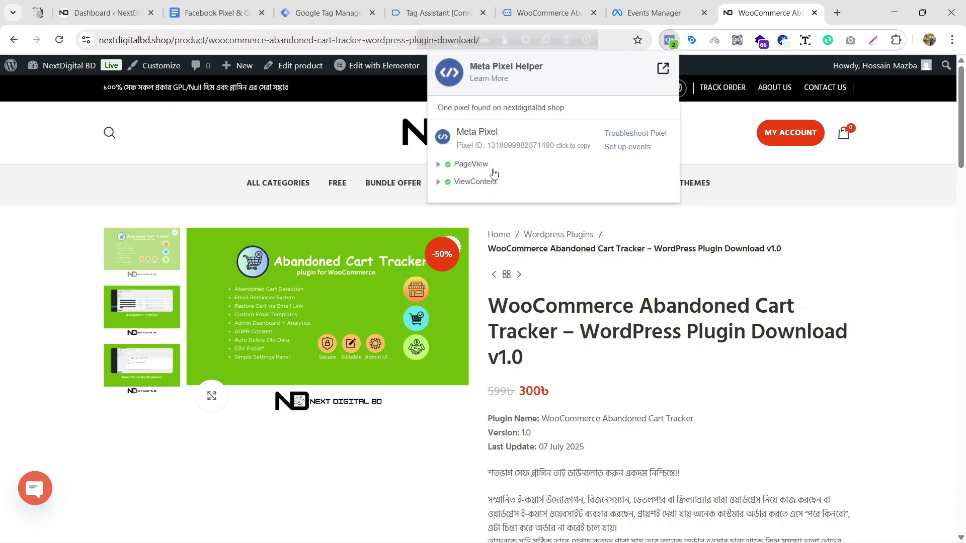
click(475, 181)
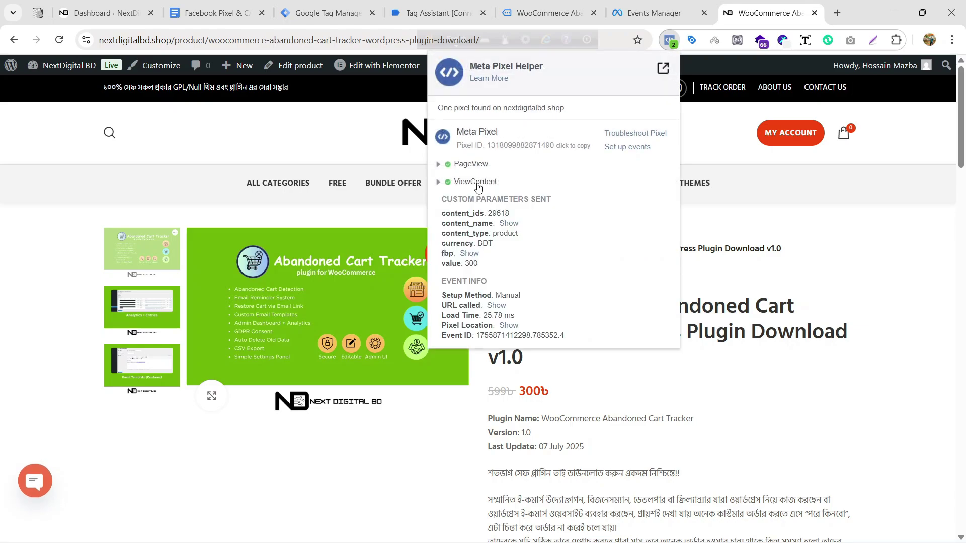
click(508, 224)
drag(453, 236, 503, 249)
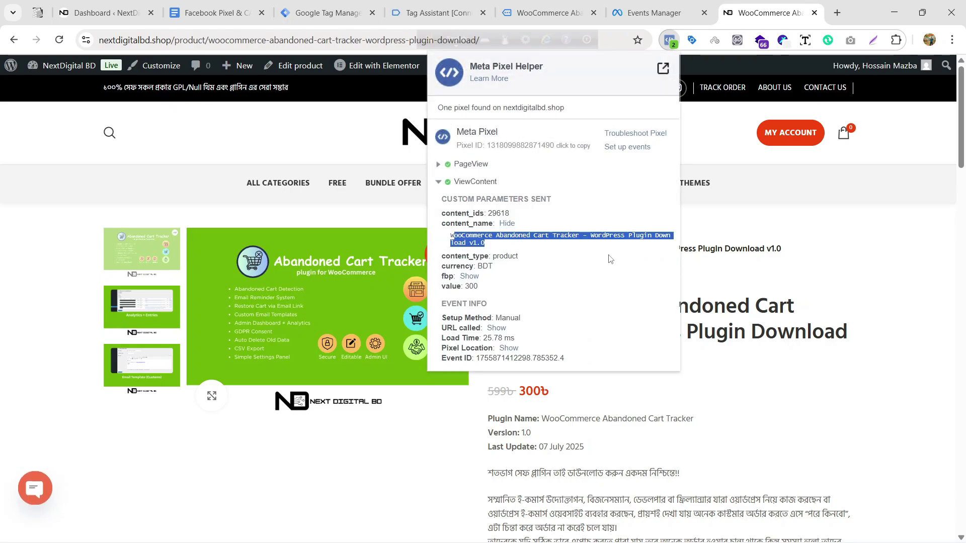
Return to the store's home page and open the WP Rocket WordPress Plugin product from All Products
click(429, 144)
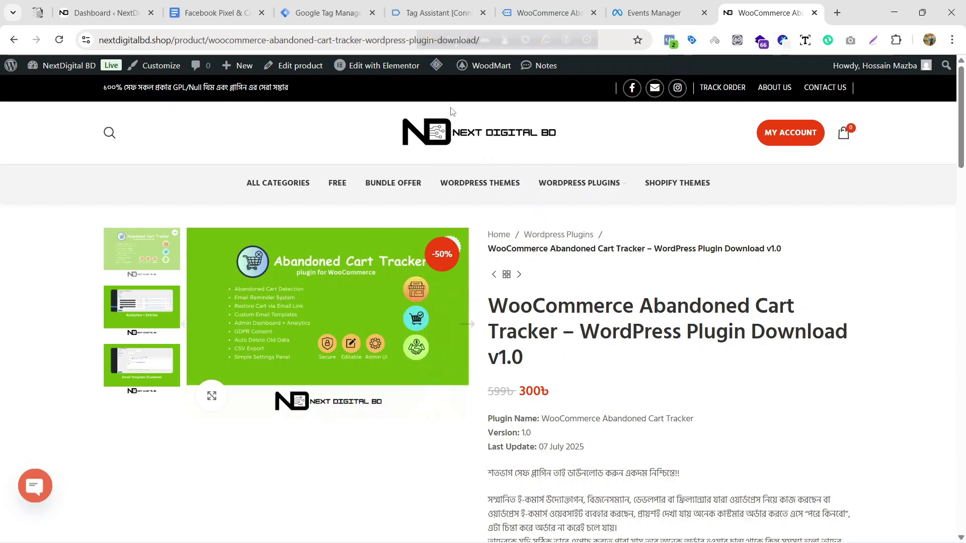
scroll(665, 284, down, 15)
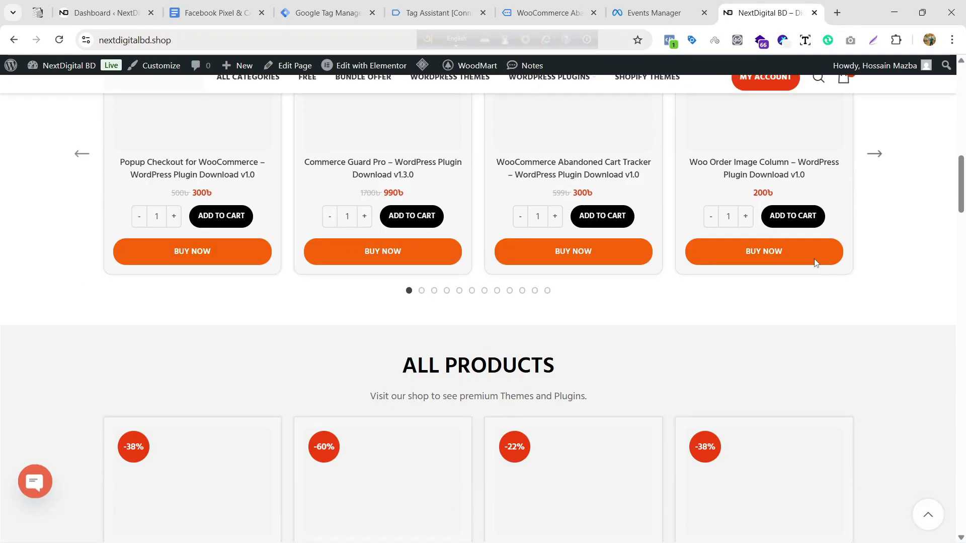
scroll(633, 374, down, 5)
scroll(237, 158, up, 4)
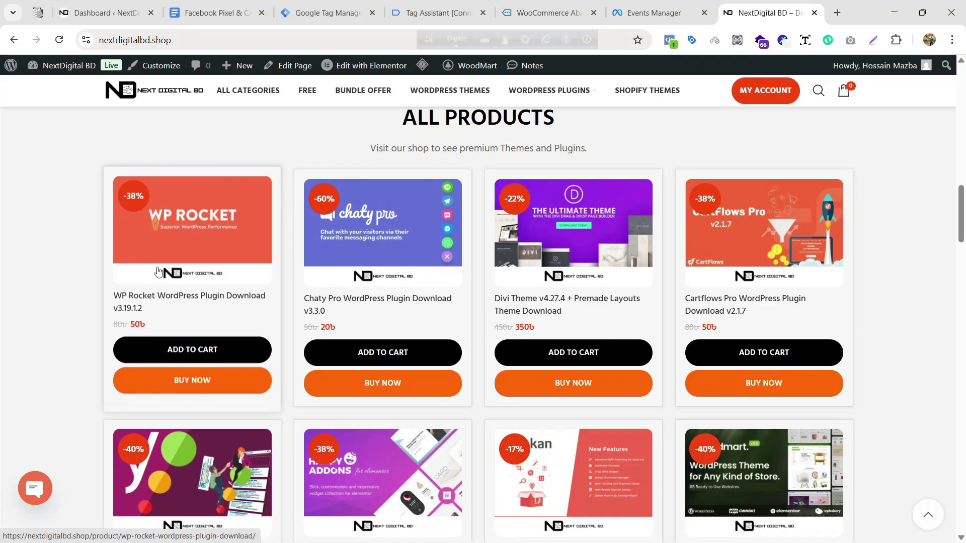
click(170, 277)
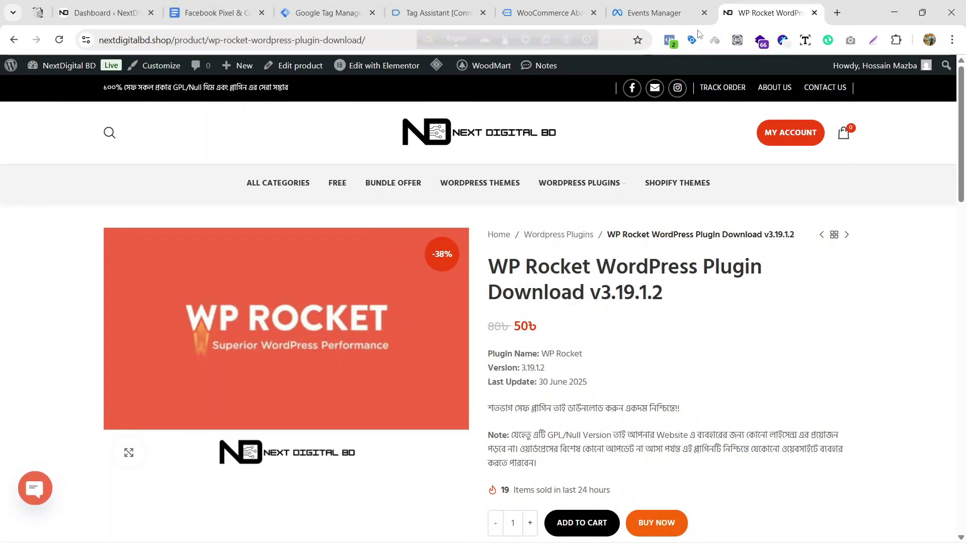
Check the WP Rocket page's ViewContent parameters in Meta Pixel Helper, including the full content_name
click(672, 40)
click(471, 181)
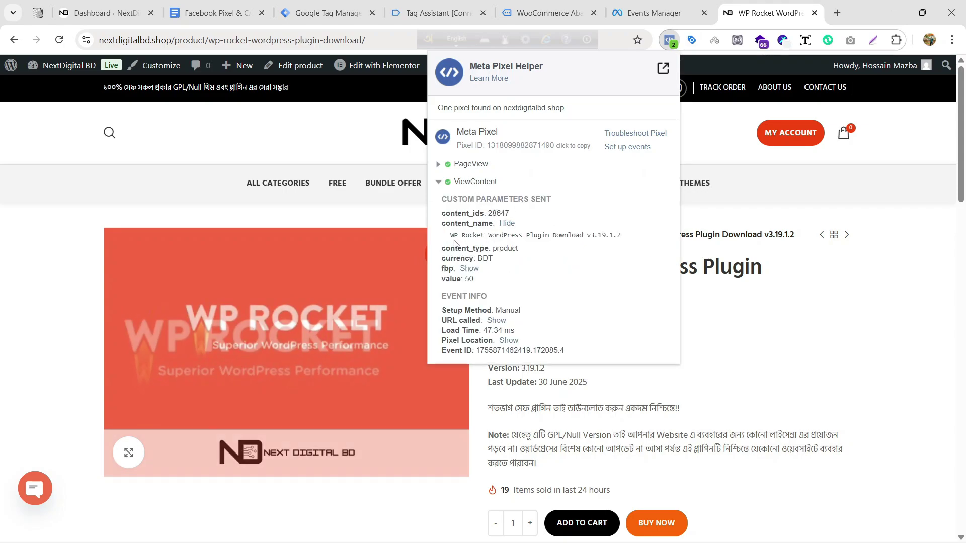
click(508, 224)
drag(450, 236, 632, 241)
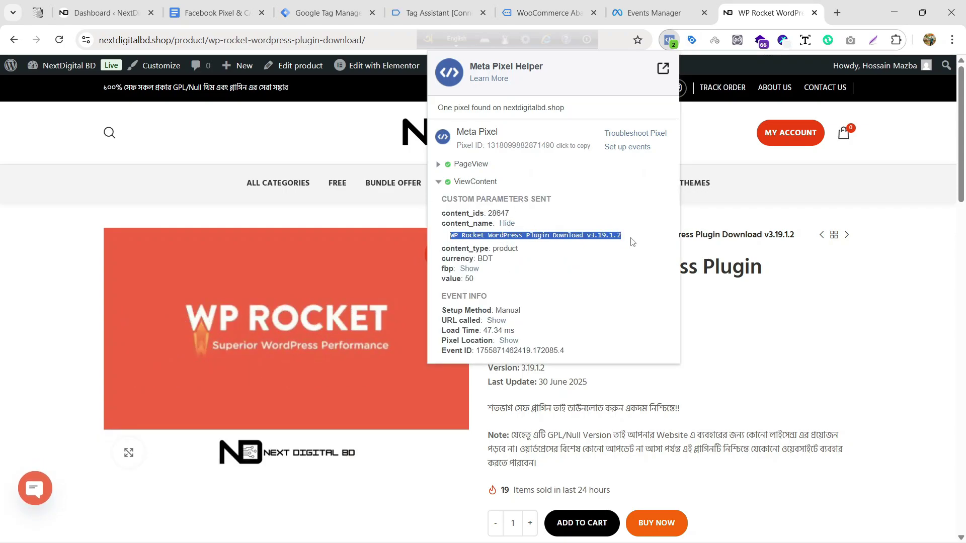
click(506, 271)
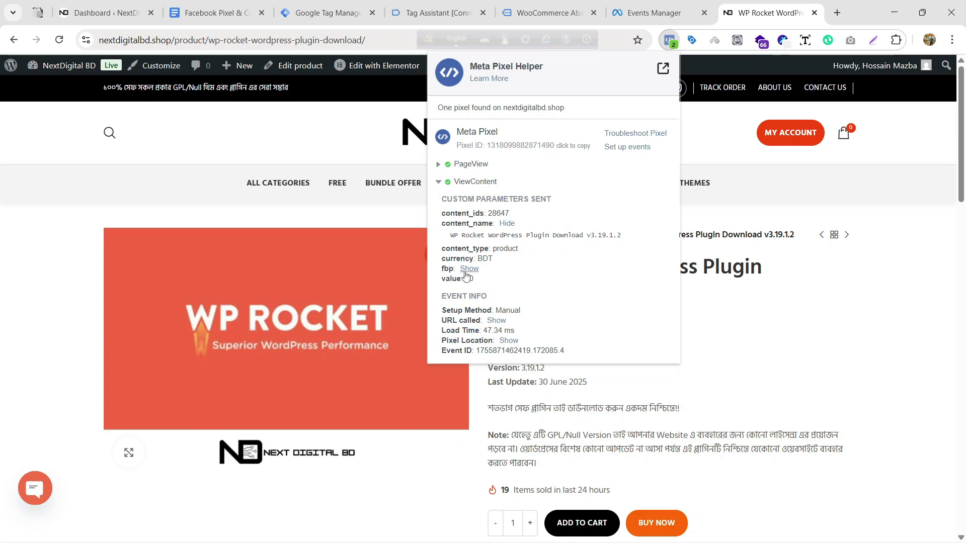
click(765, 287)
scroll(592, 190, down, 5)
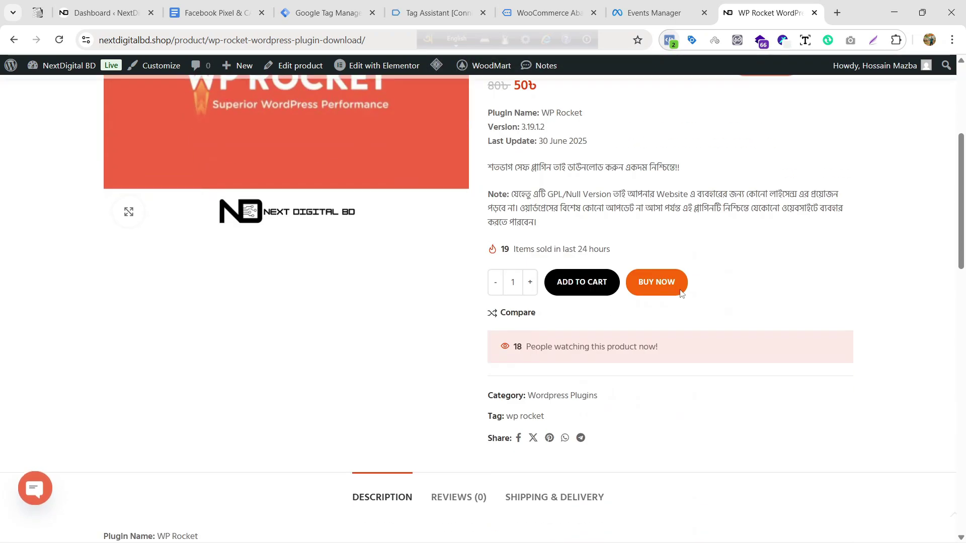
scroll(550, 177, up, 3)
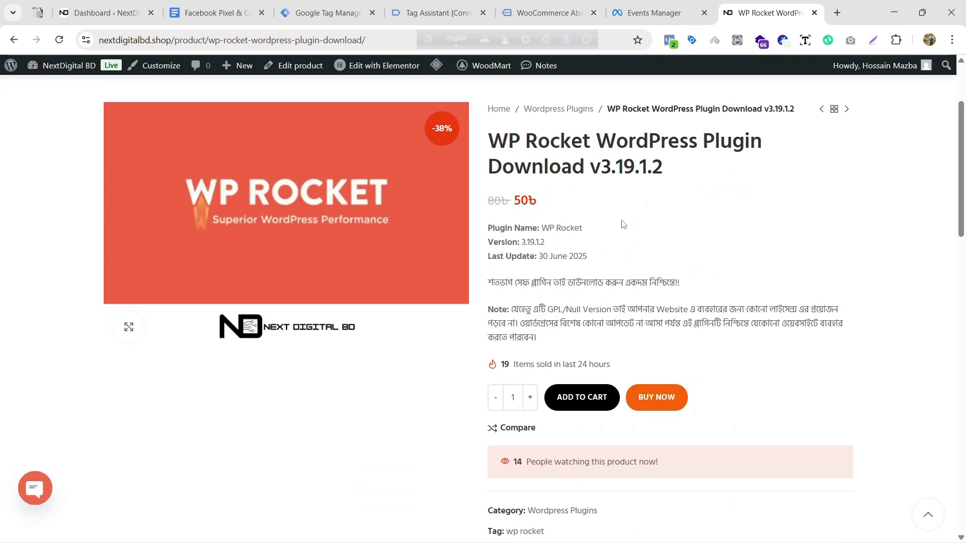
scroll(628, 226, down, 5)
scroll(634, 232, up, 7)
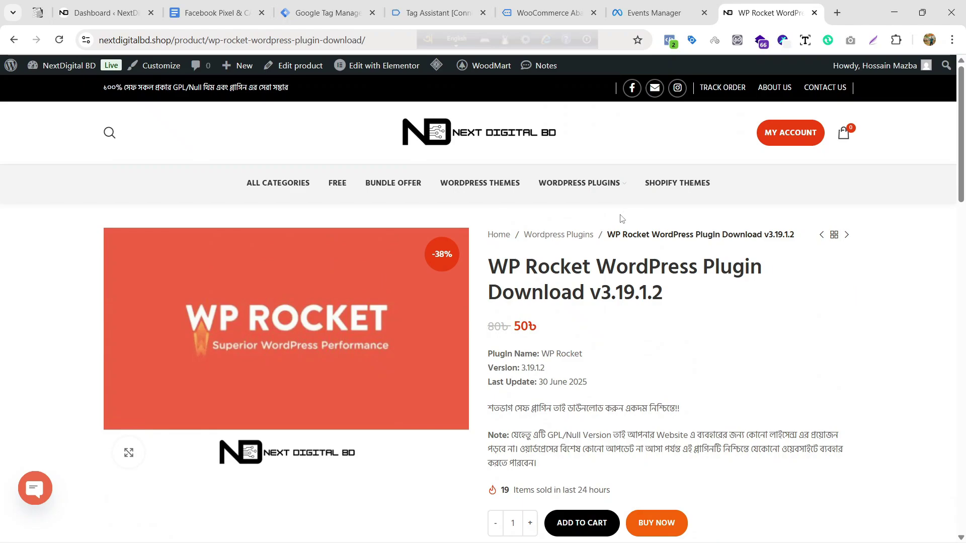
Return to the store's home page, then switch to the Google Docs setup guide and review its Part-6 ViewContent section
click(434, 128)
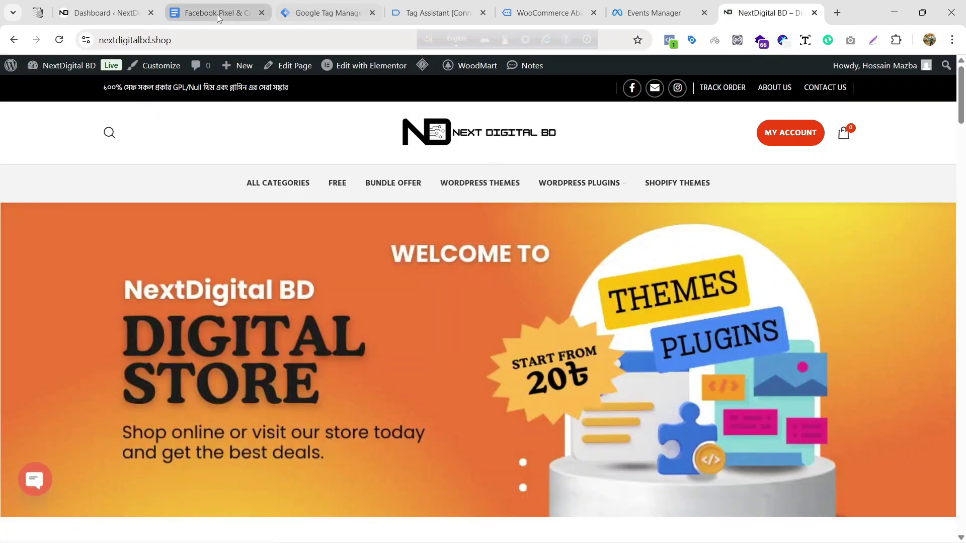
click(217, 14)
scroll(467, 260, up, 2)
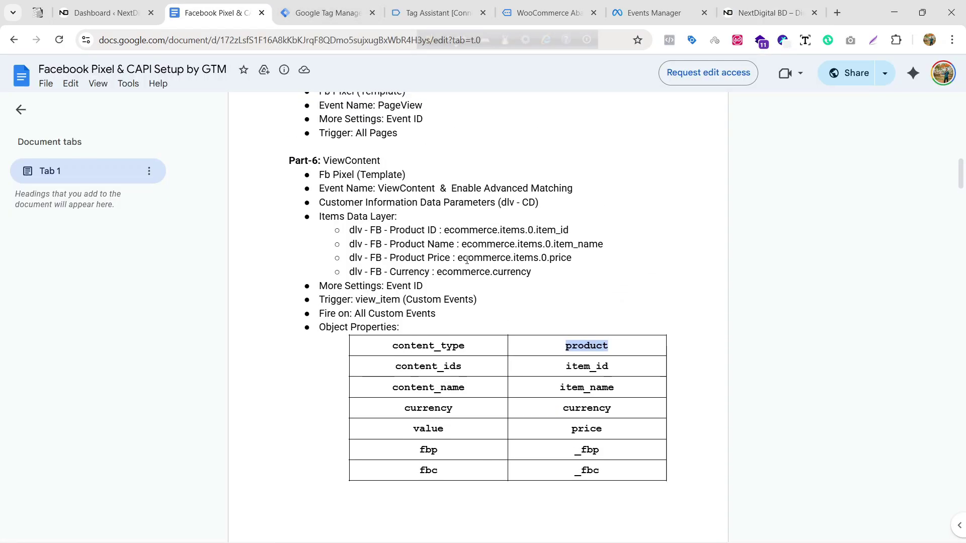